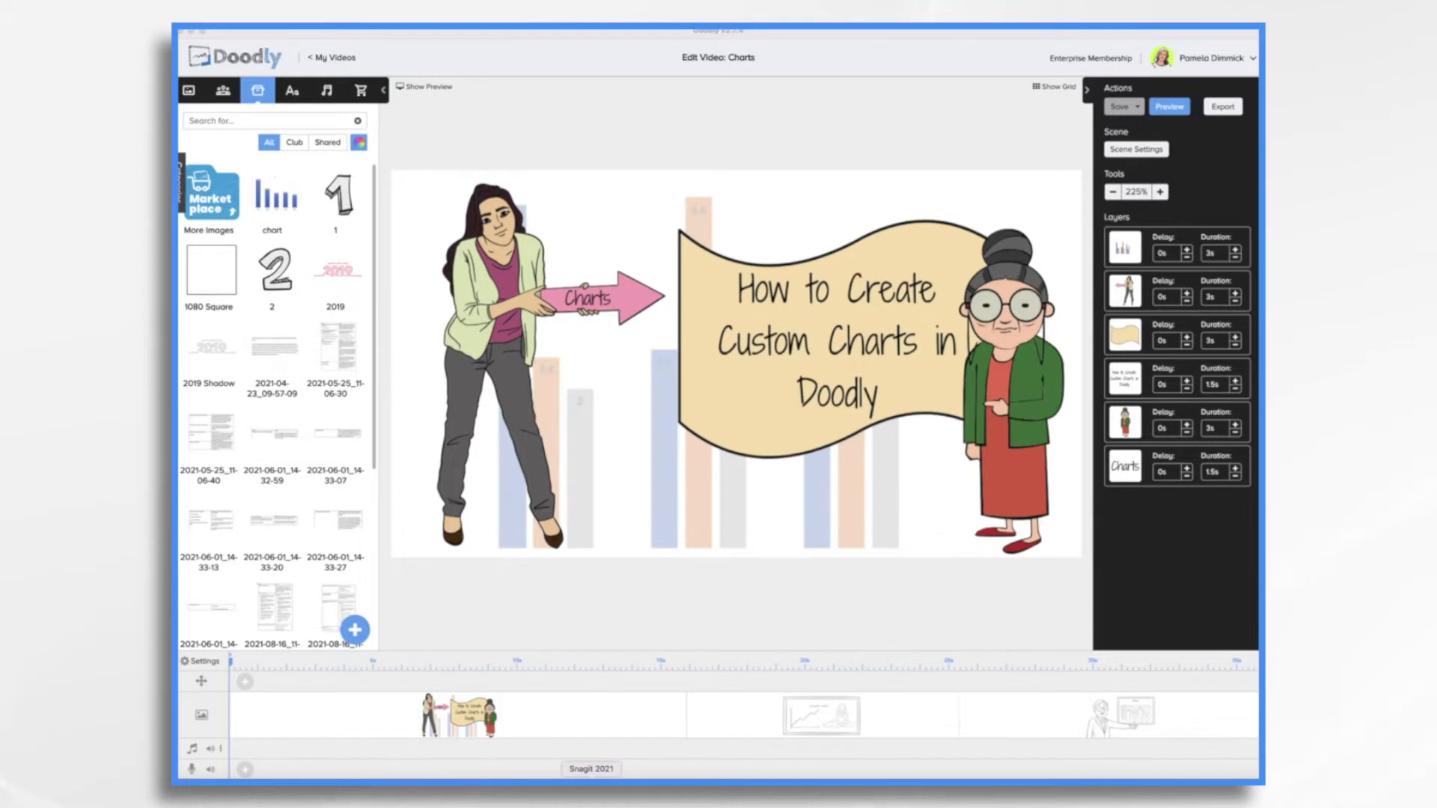
Step: Open the scene where the presenter gives a thumbs-up beside the Sales chart board
click(833, 711)
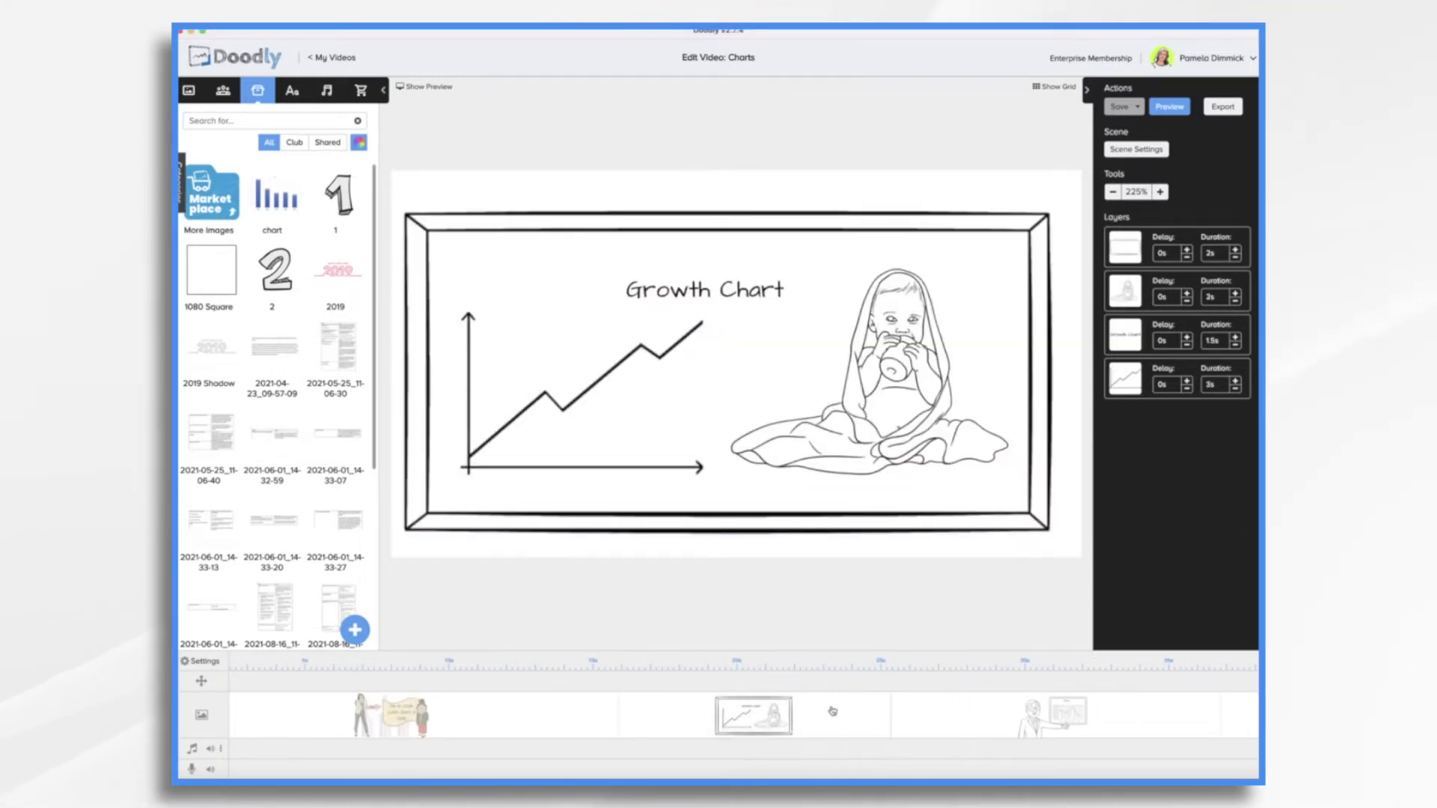
click(957, 712)
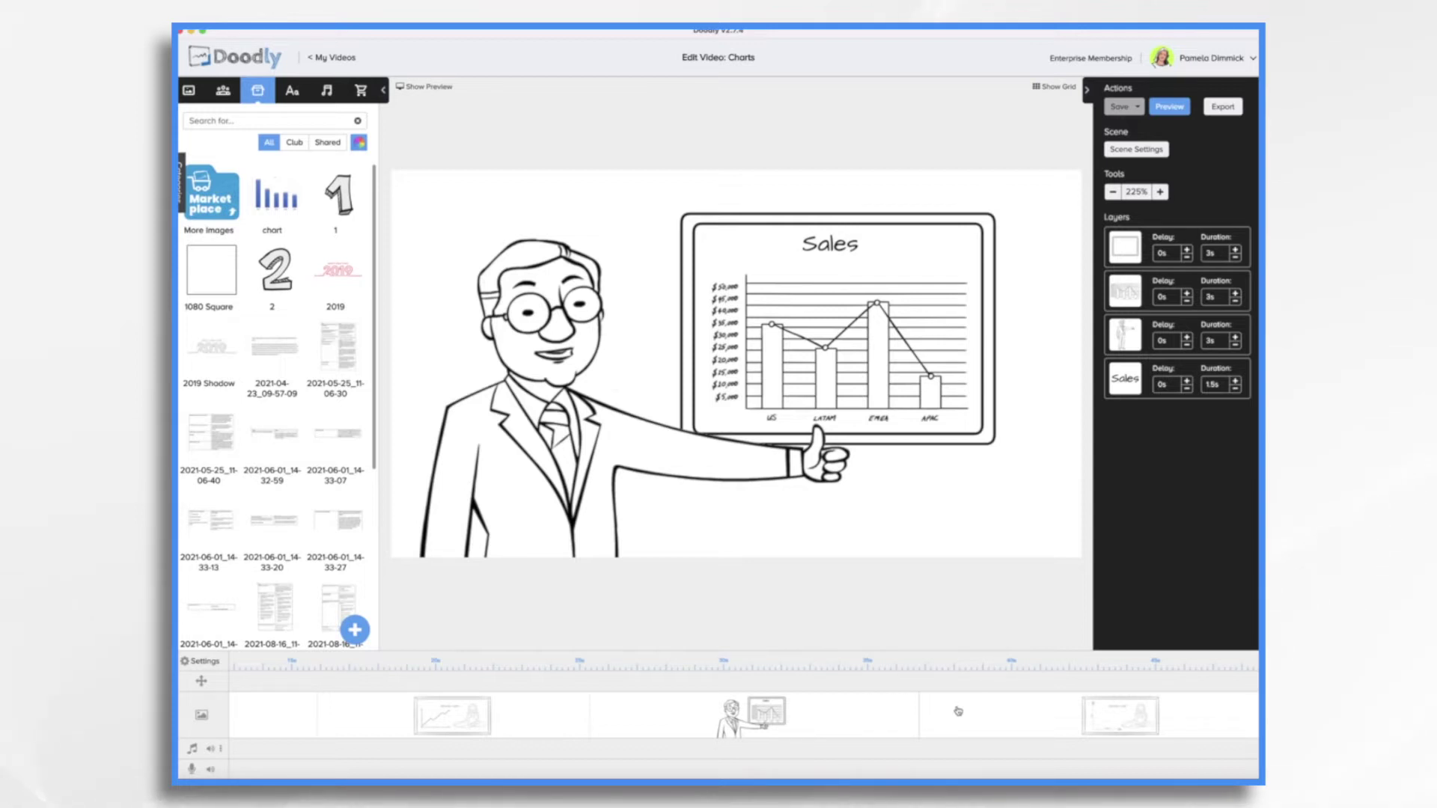
Step: Return to the Growth Chart scene and inspect its Age arrow, Weight arrow and a star data point
click(1020, 714)
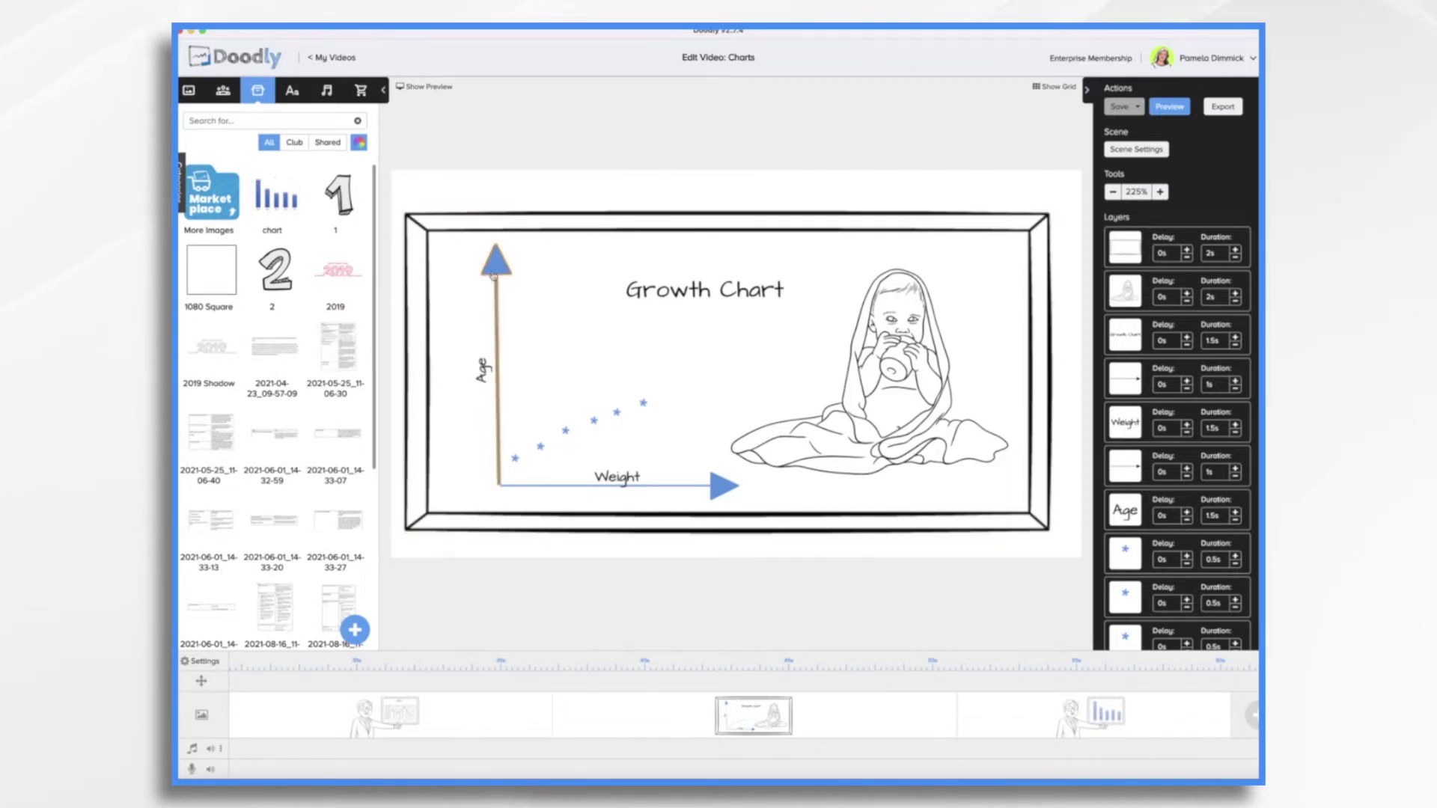
click(494, 274)
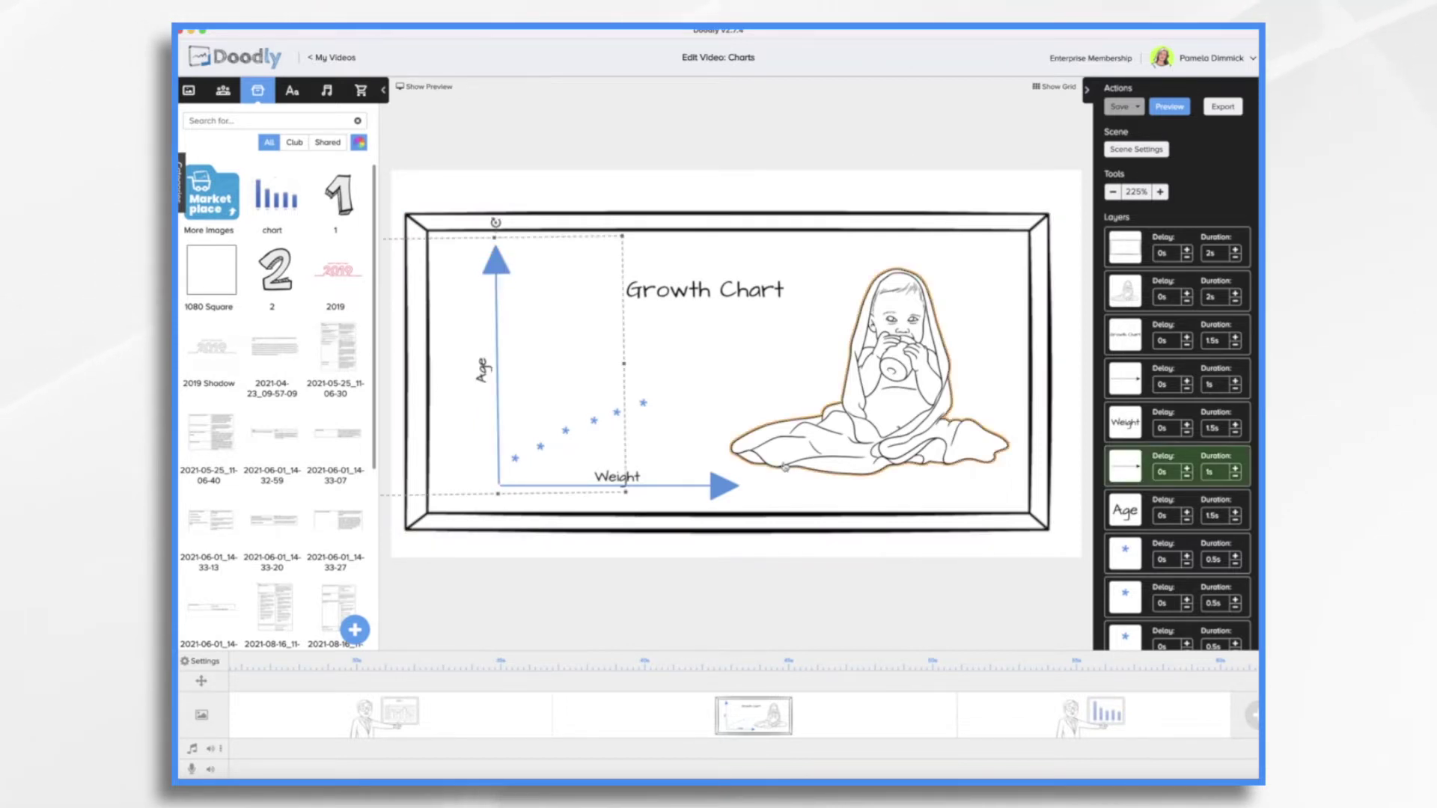
click(723, 490)
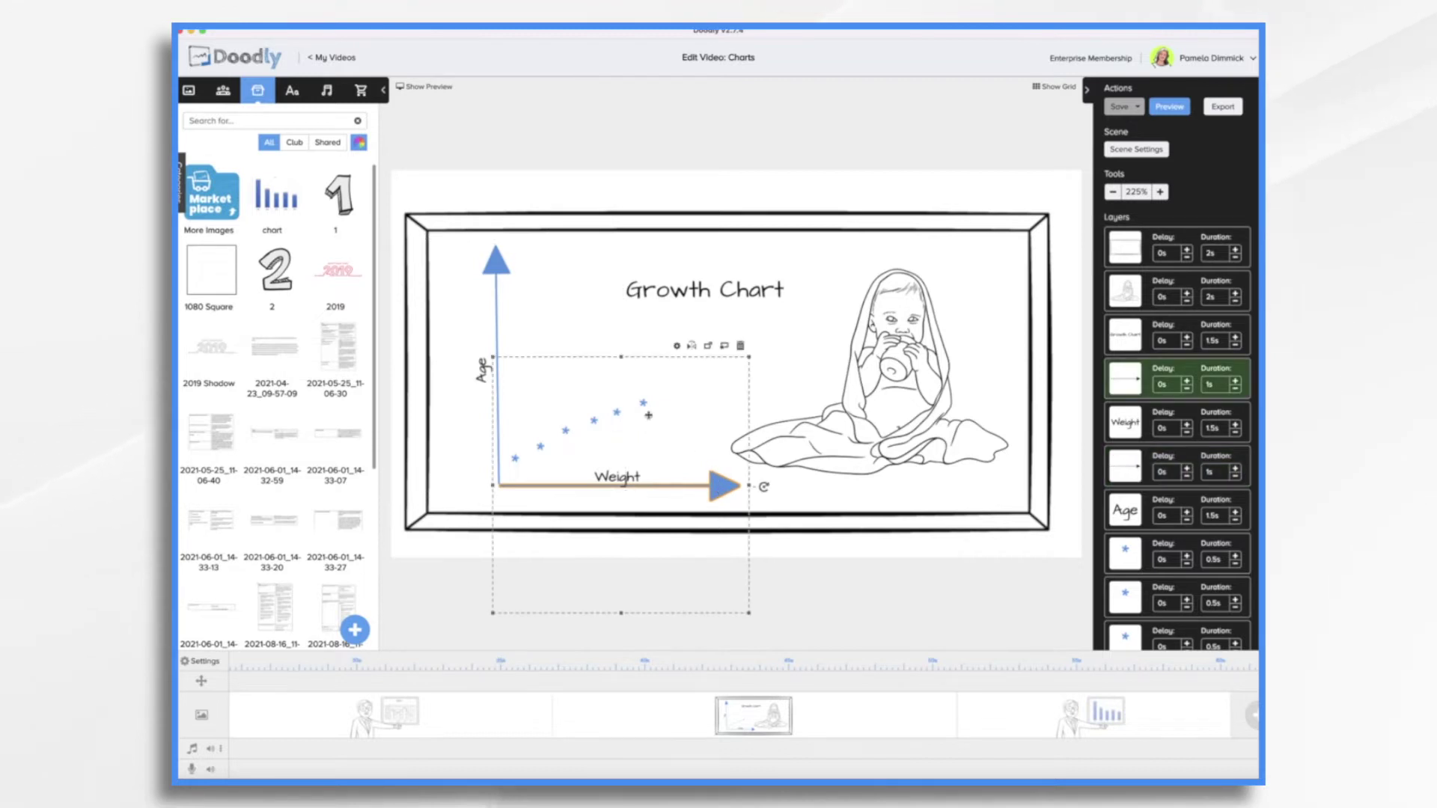
click(619, 411)
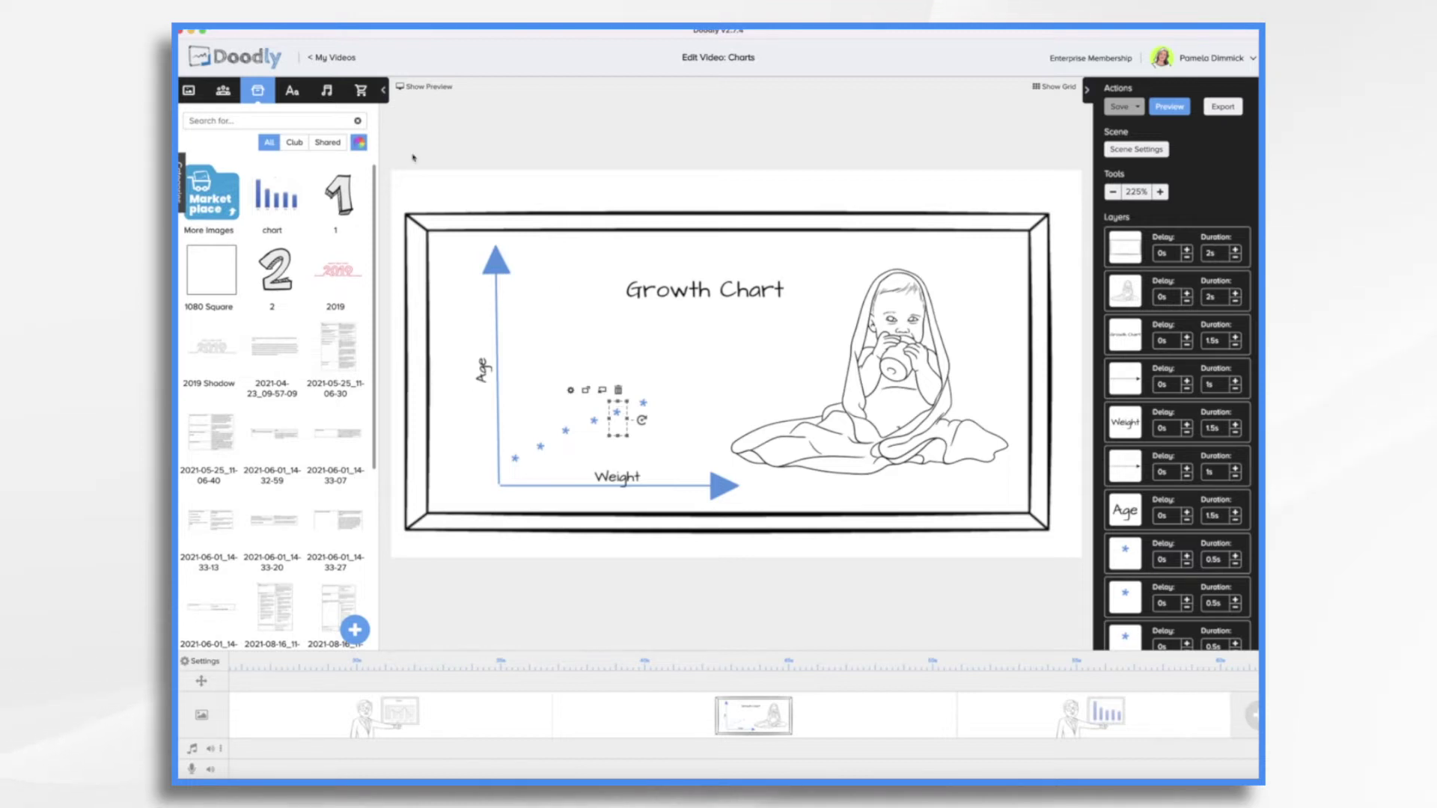
click(255, 123)
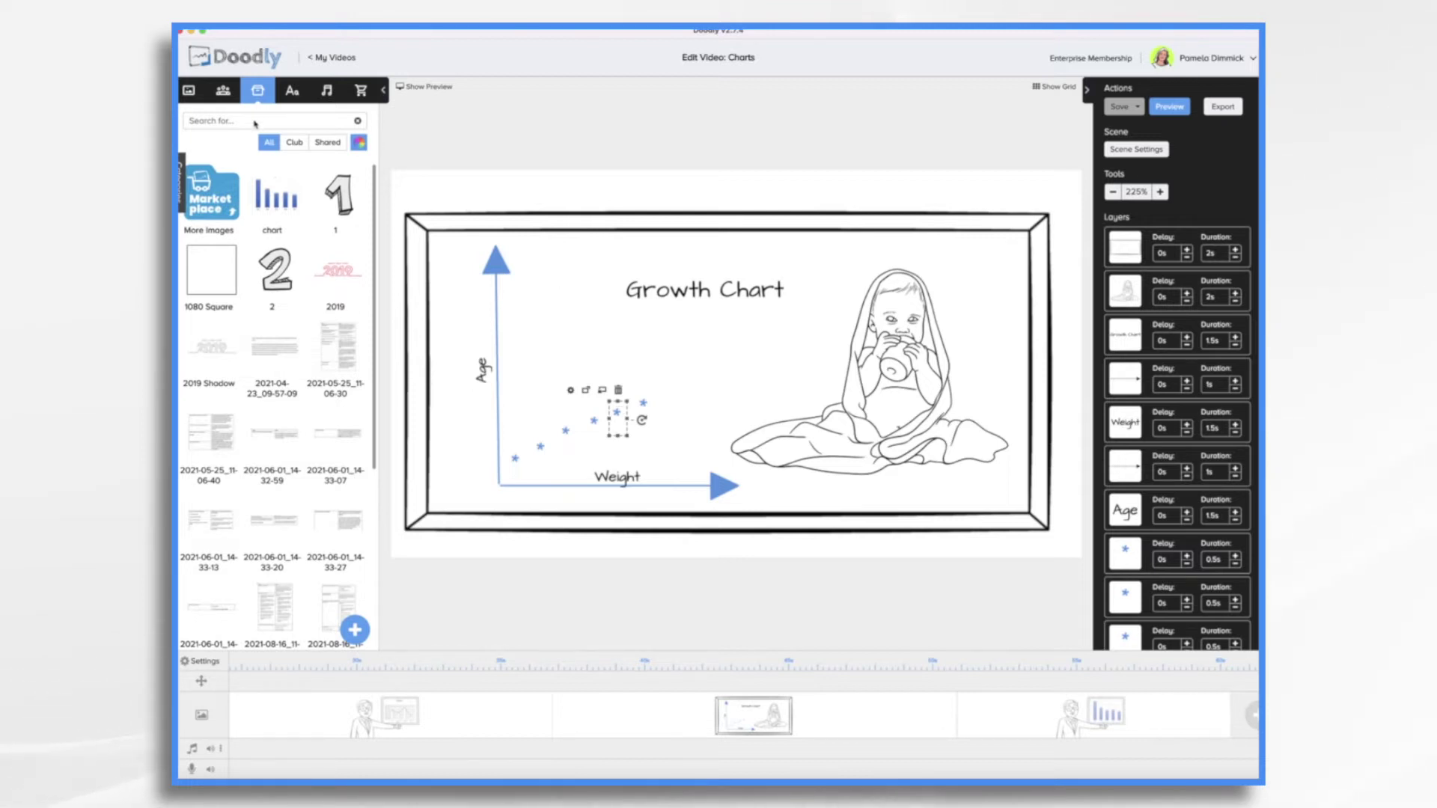
Step: Search the image library for 'att' and narrow it to the Shapes category
text(att)
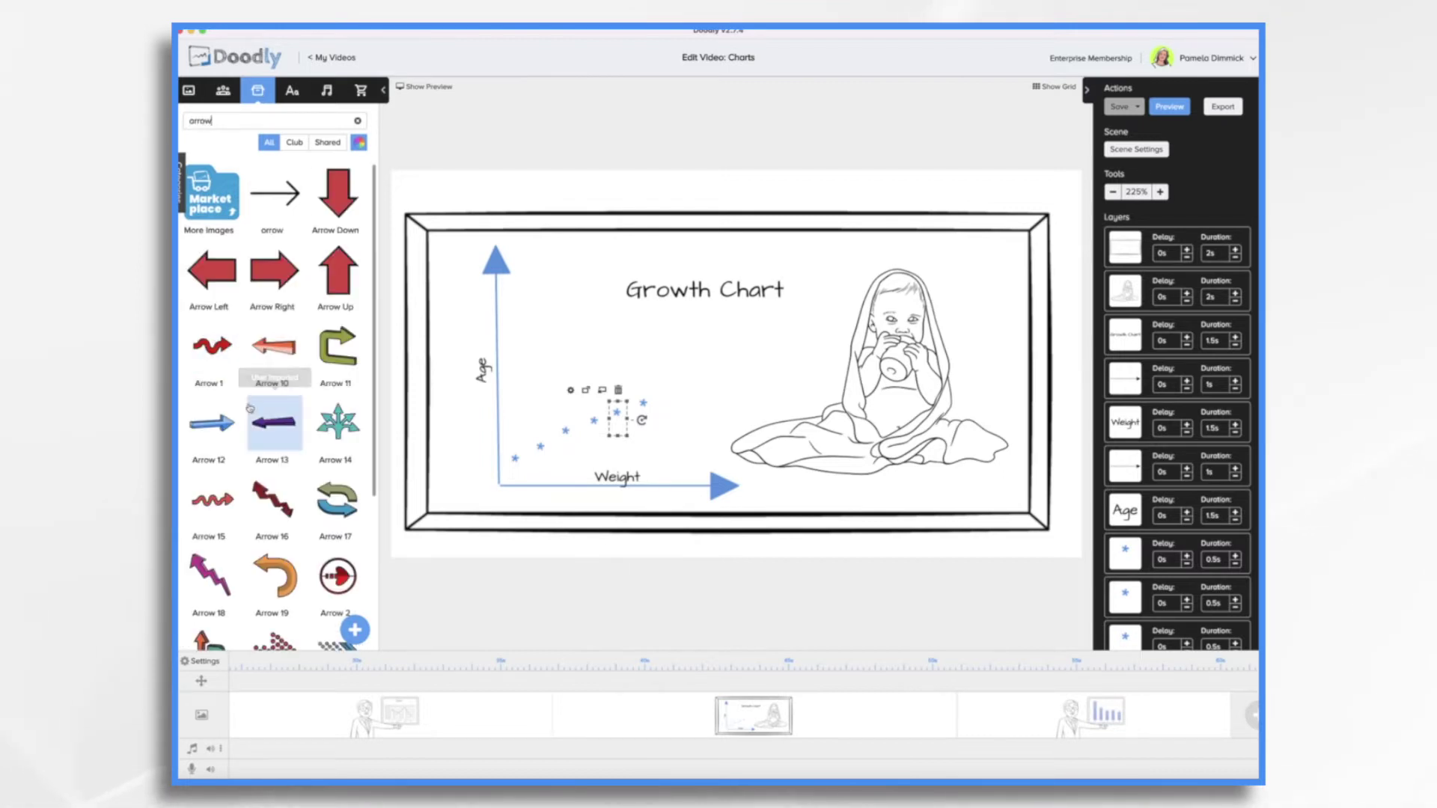
scroll(255, 407, down, 10)
scroll(251, 411, down, 10)
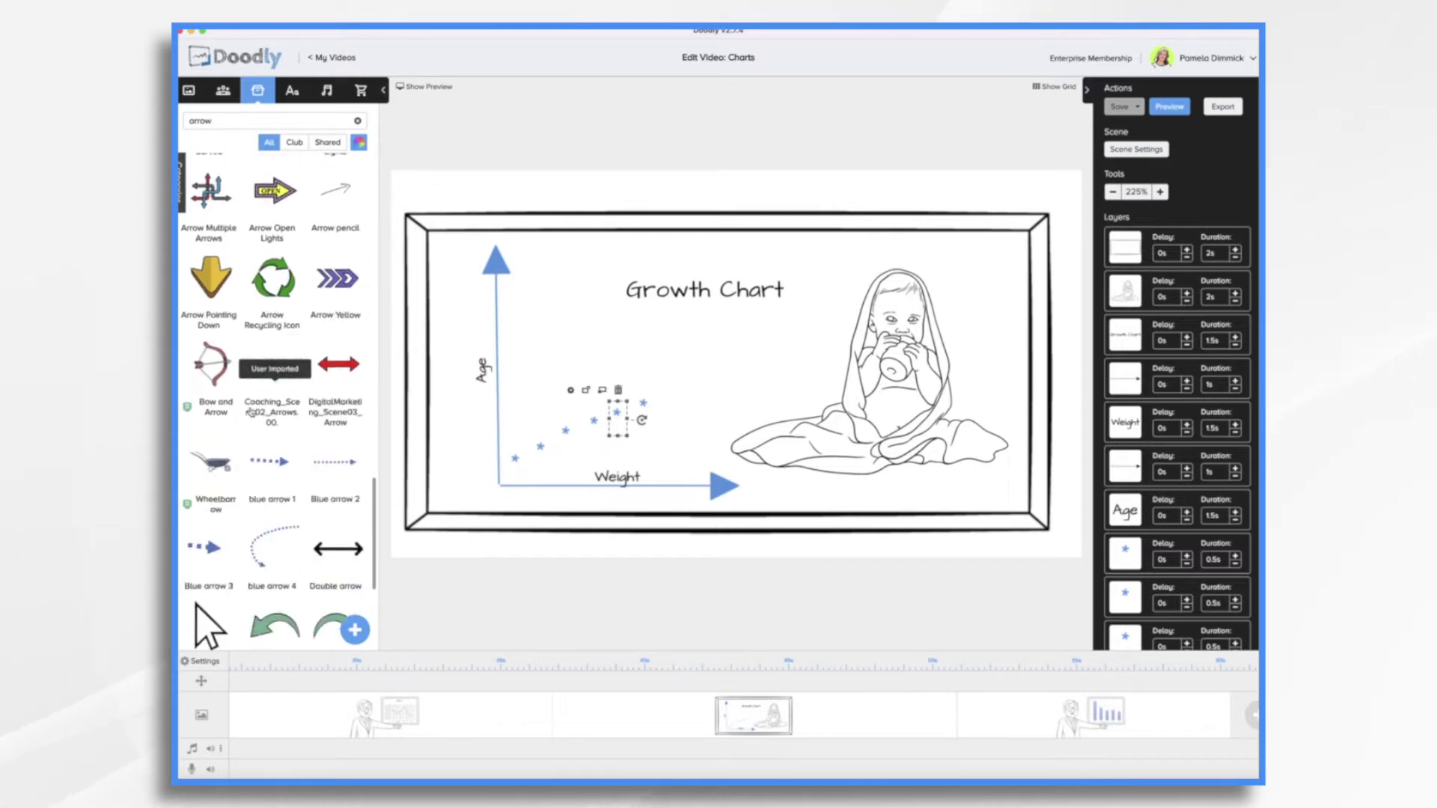
click(181, 184)
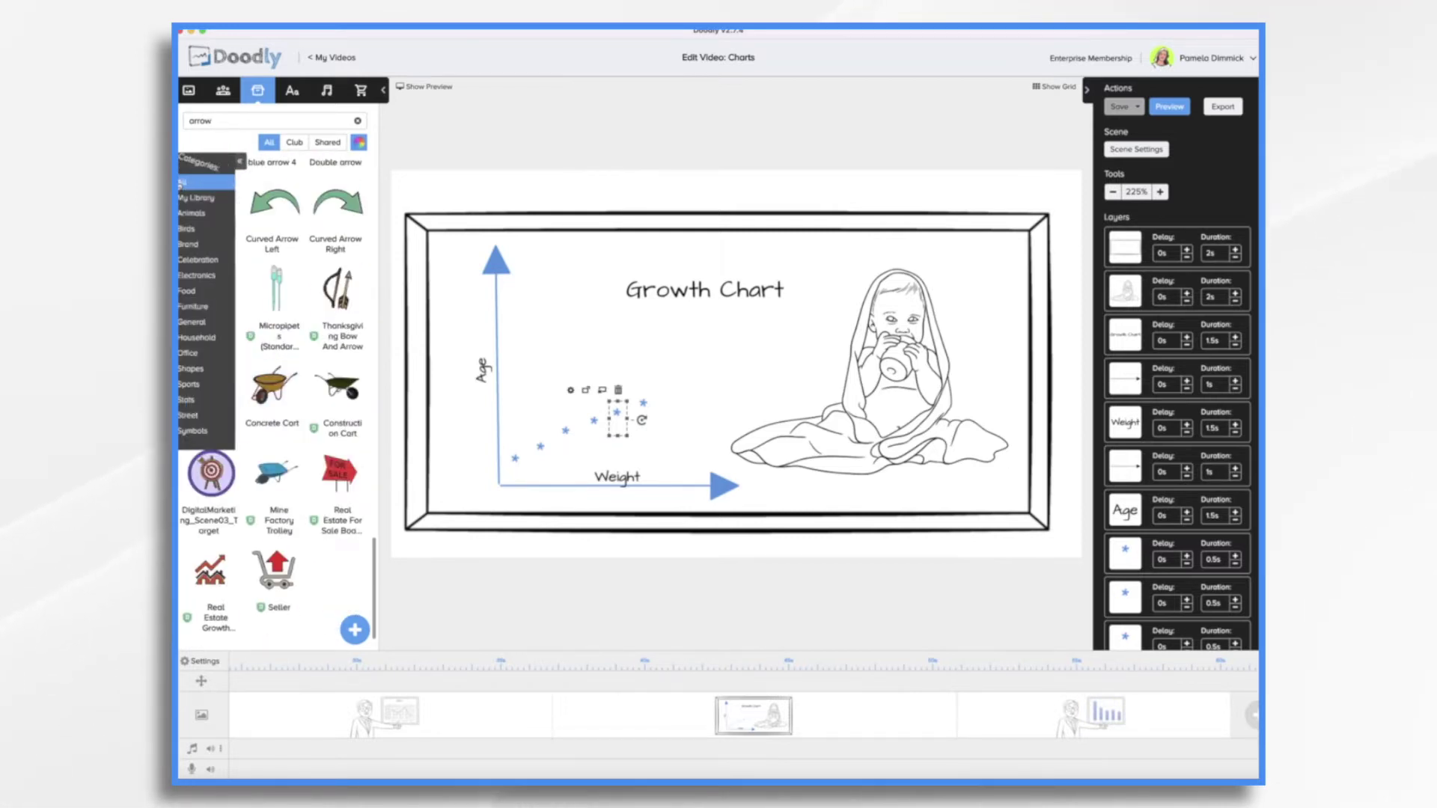
click(204, 372)
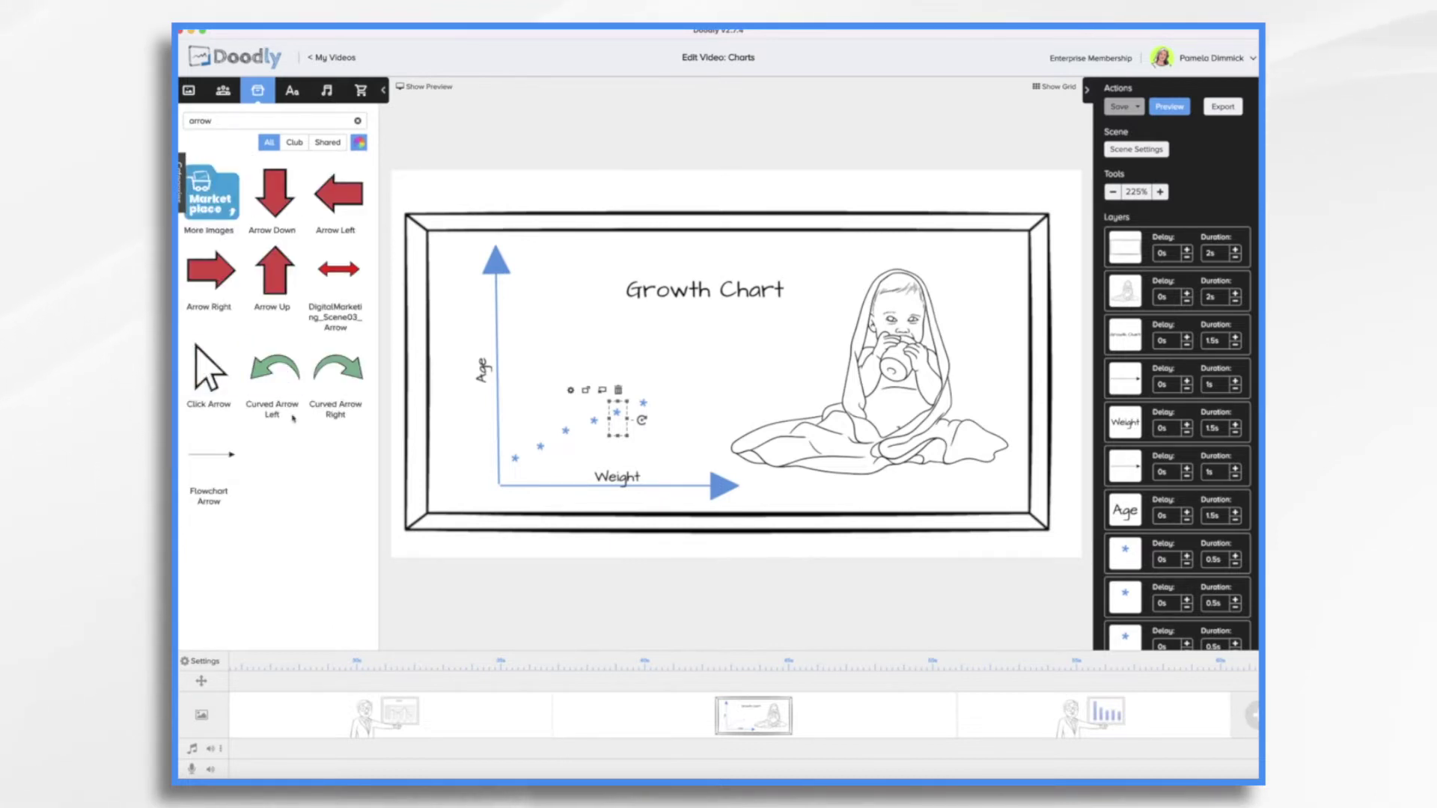
Step: Clear the search to browse all shapes, then pick the board frame and reopen the presenter scene
click(359, 123)
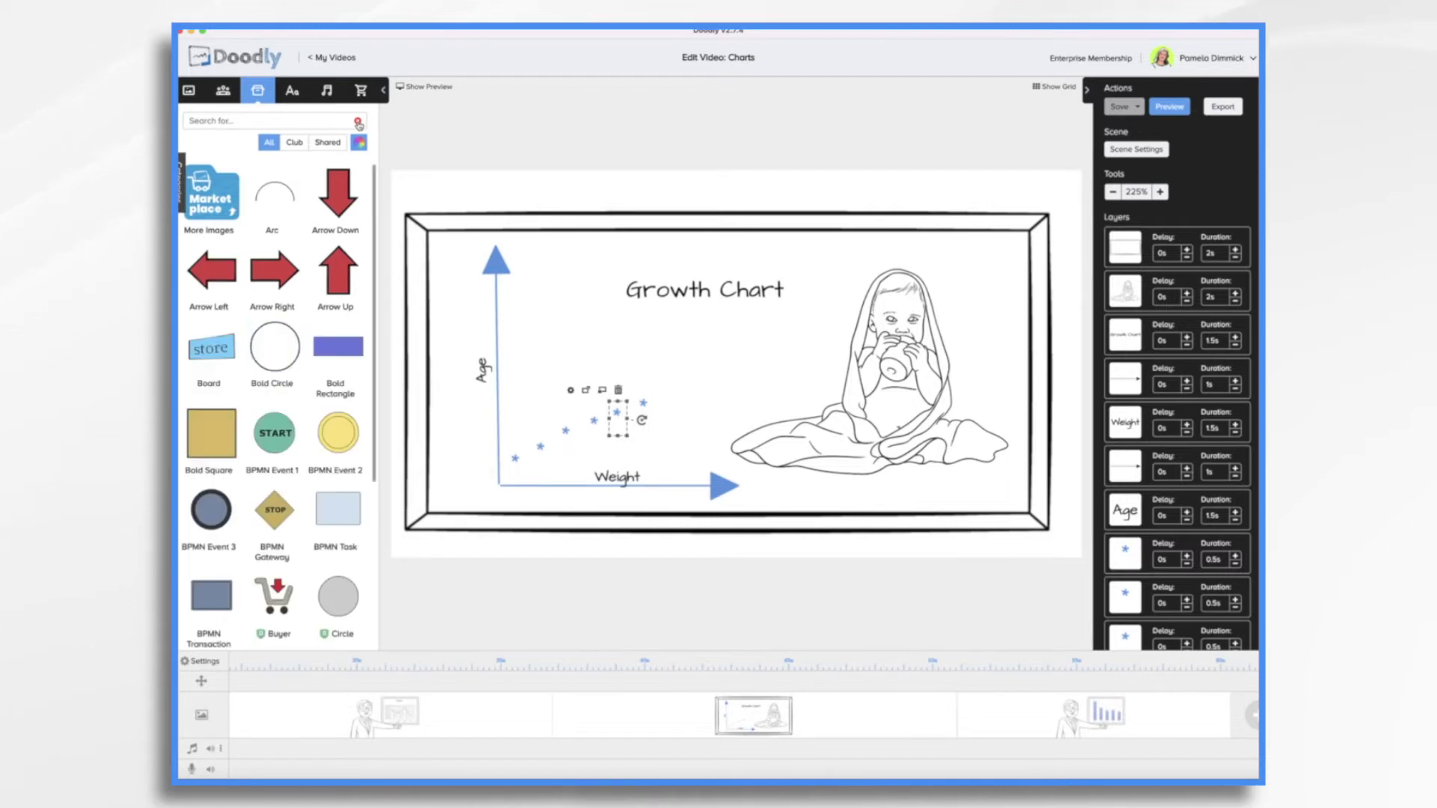
scroll(291, 376, down, 10)
scroll(291, 376, down, 10)
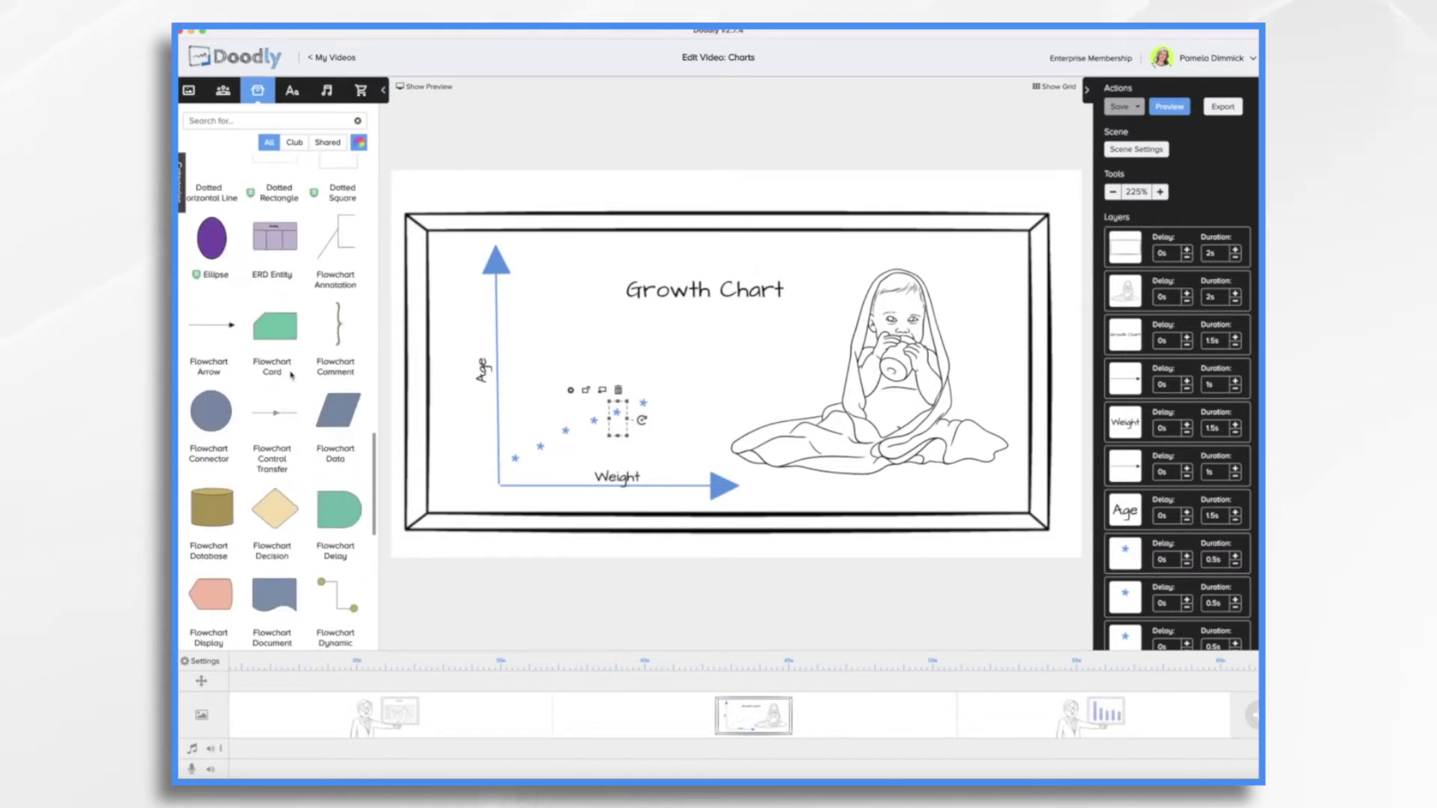
click(672, 321)
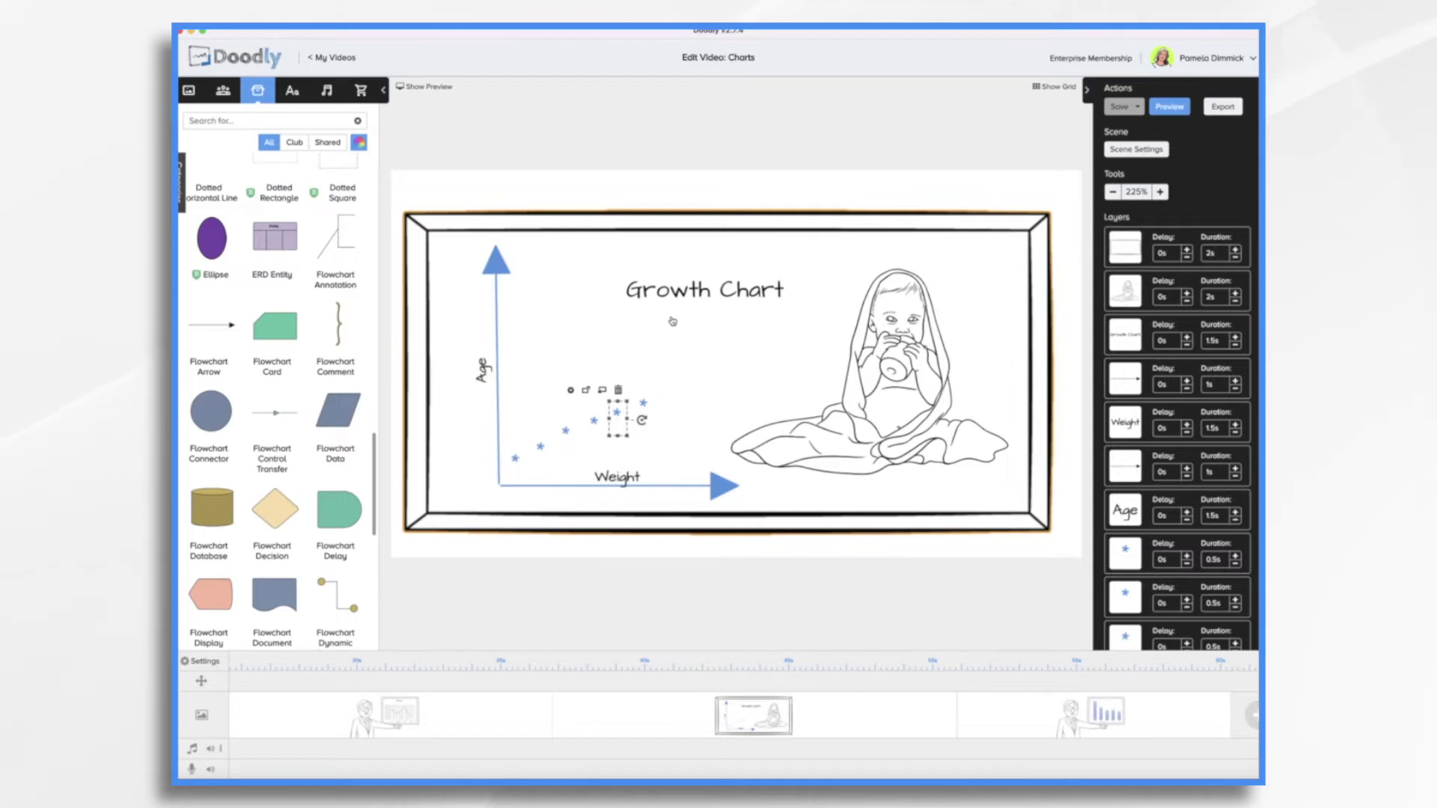
click(1031, 710)
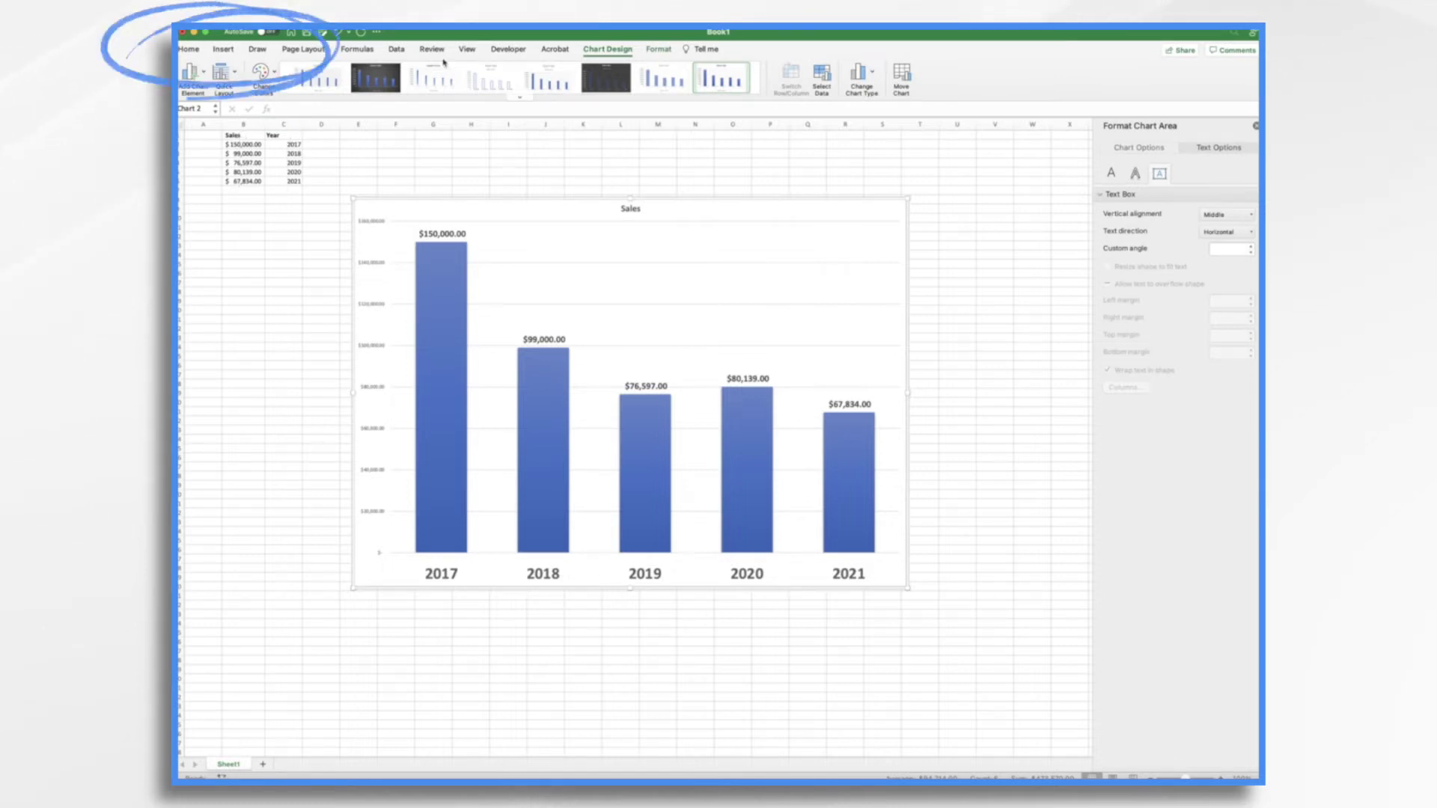
Step: Select the whole Sales chart in Excel and bring up its right-click menu
click(236, 49)
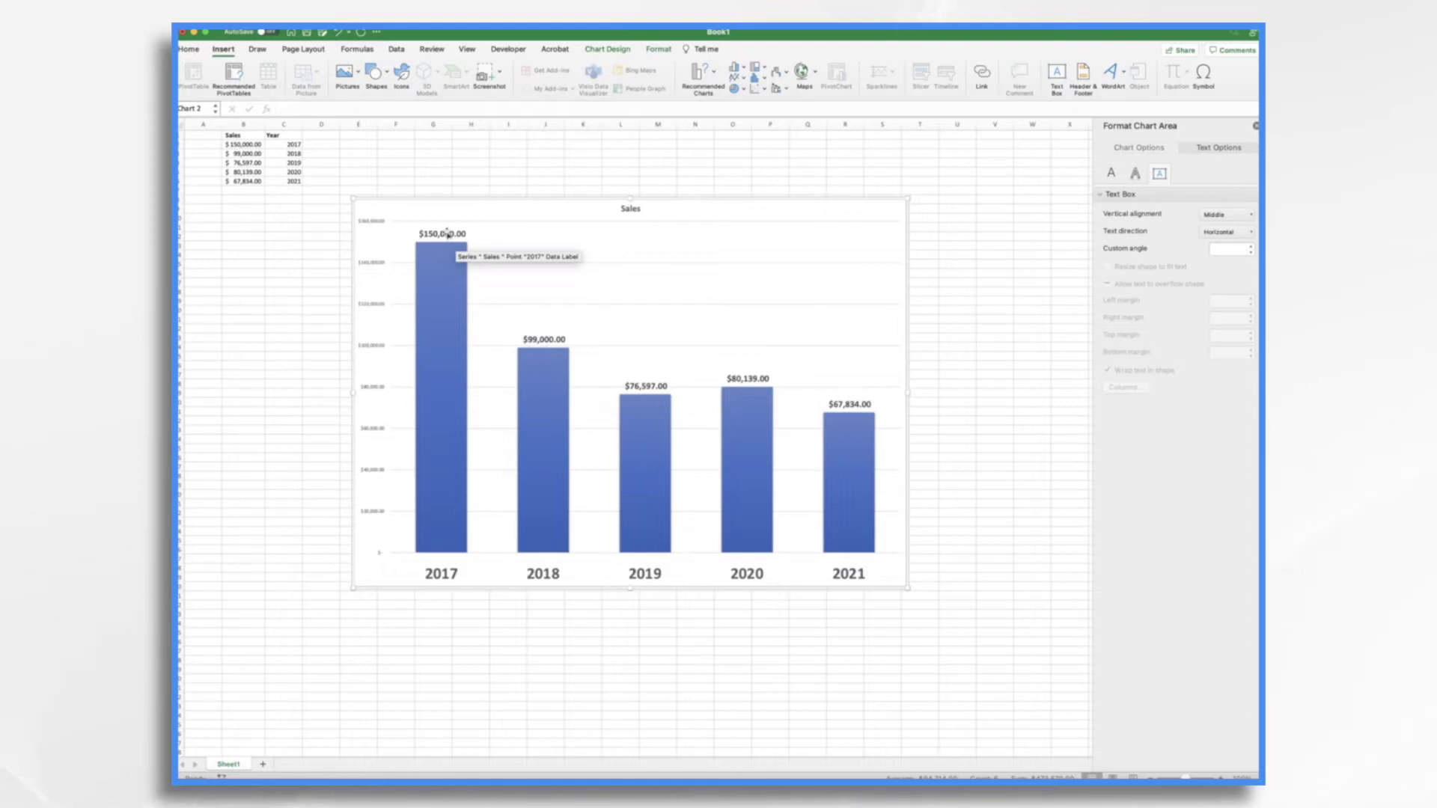
click(733, 208)
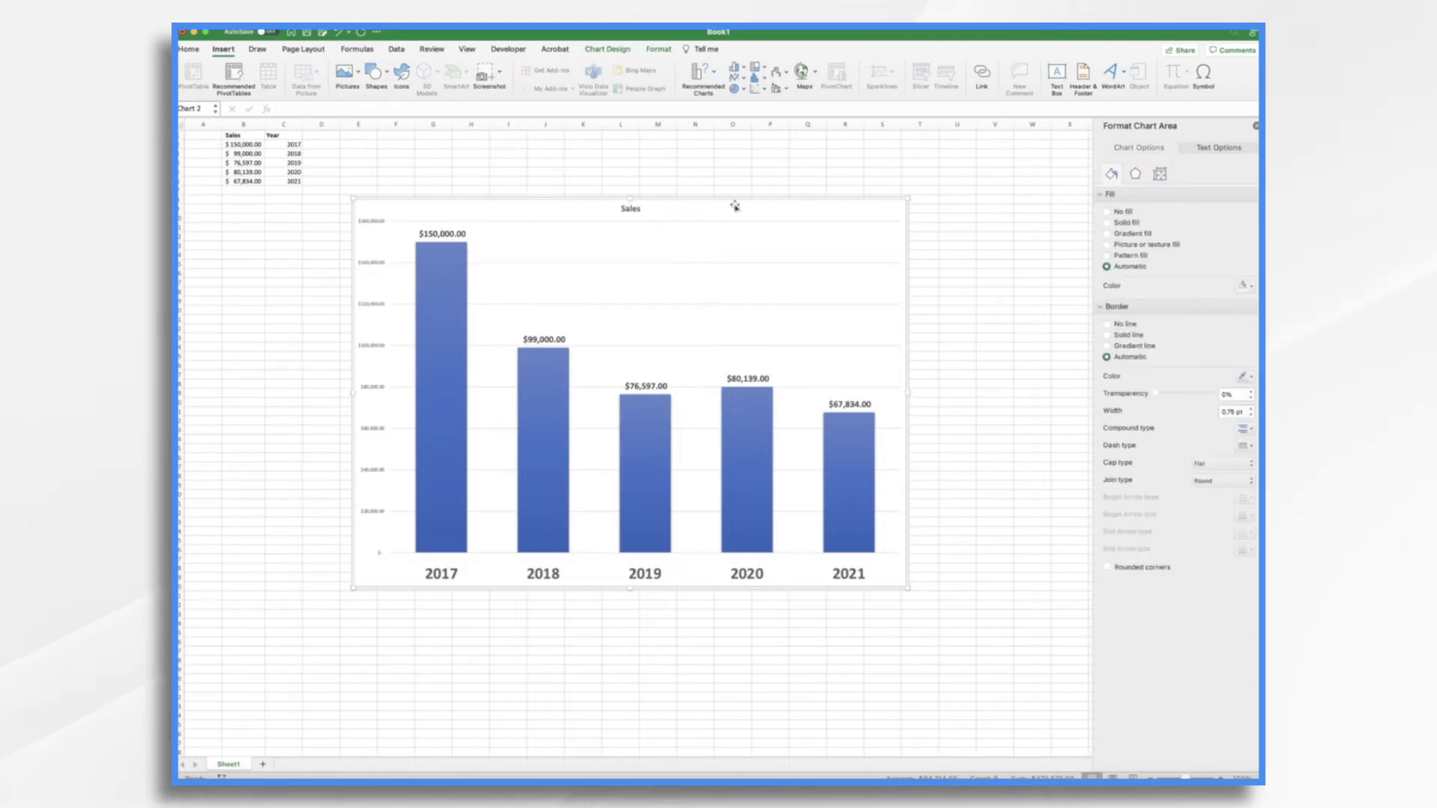
right_click(735, 207)
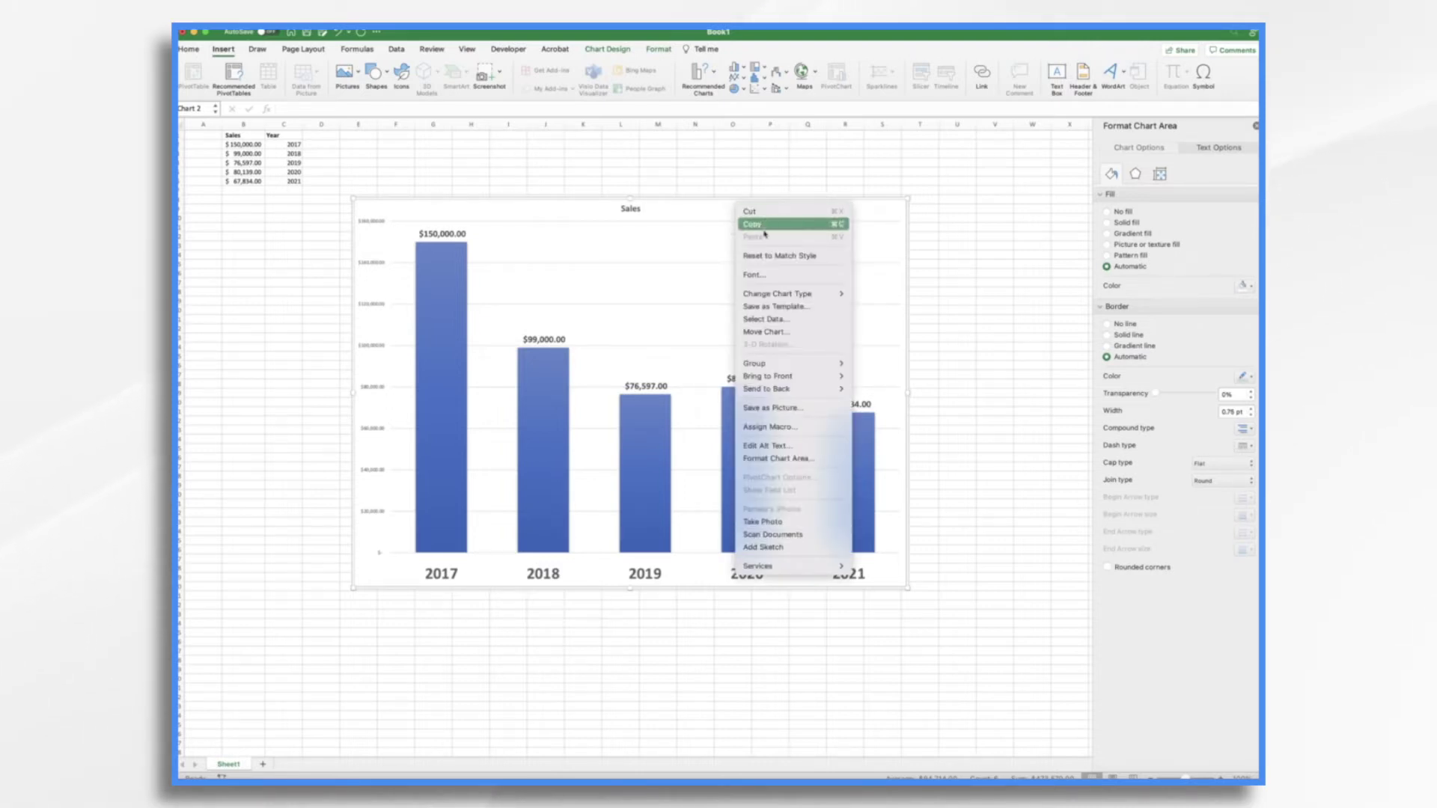
Step: Save the Sales chart as Picture1.png and return to the Excel workbook
click(761, 409)
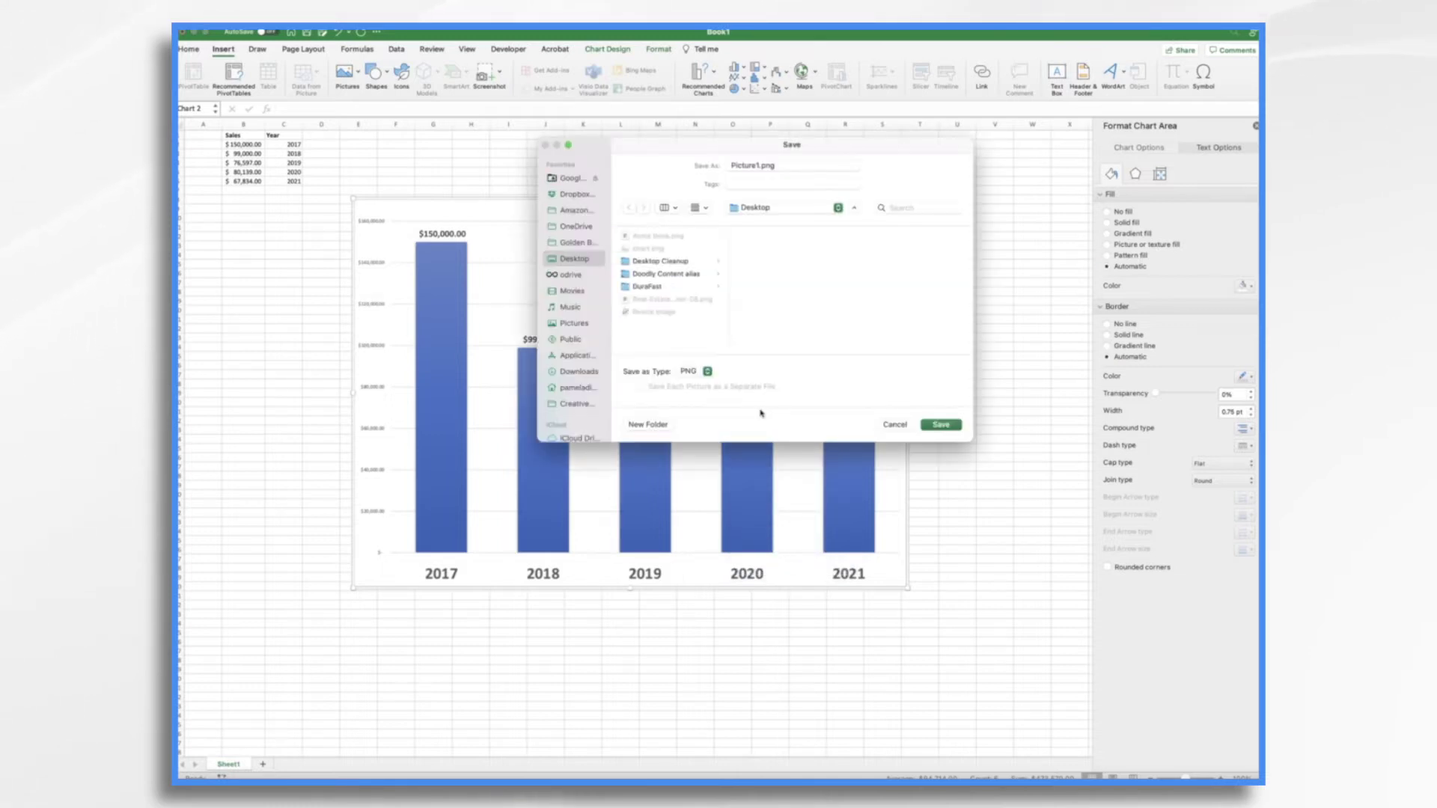
key(Return)
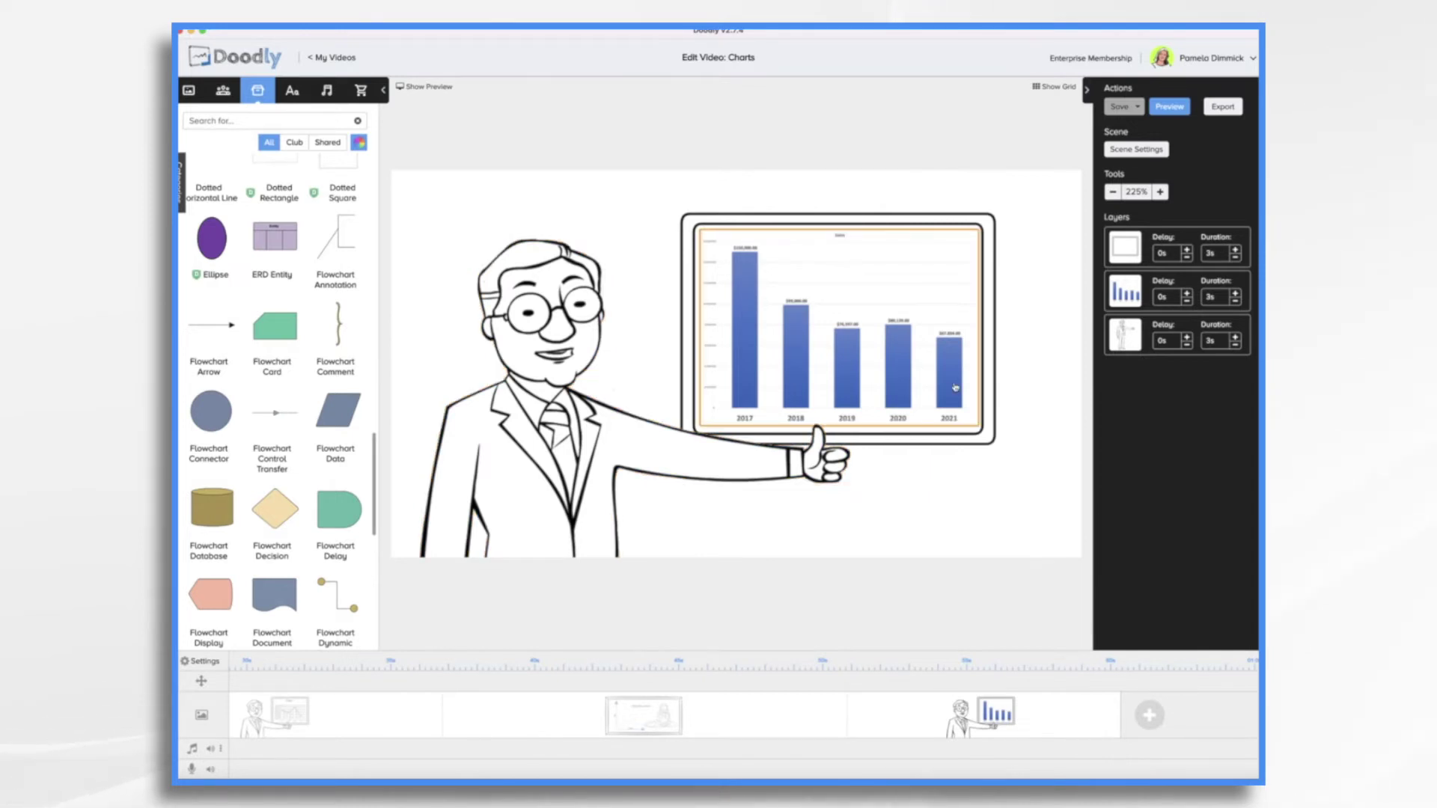
key(super+Tab)
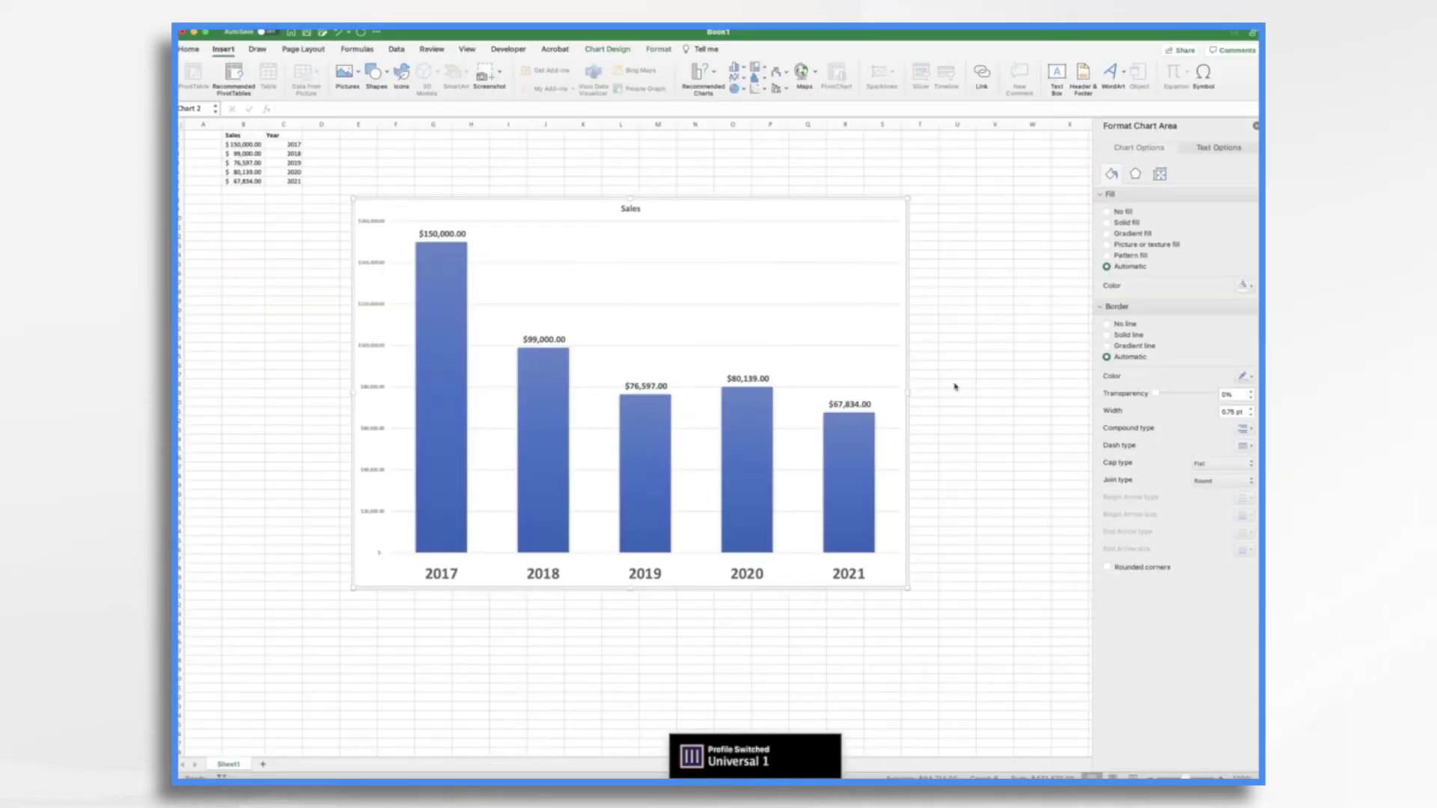
Step: Delete the bar value labels, the 2017–2021 year axis and the Sales chart title
click(444, 234)
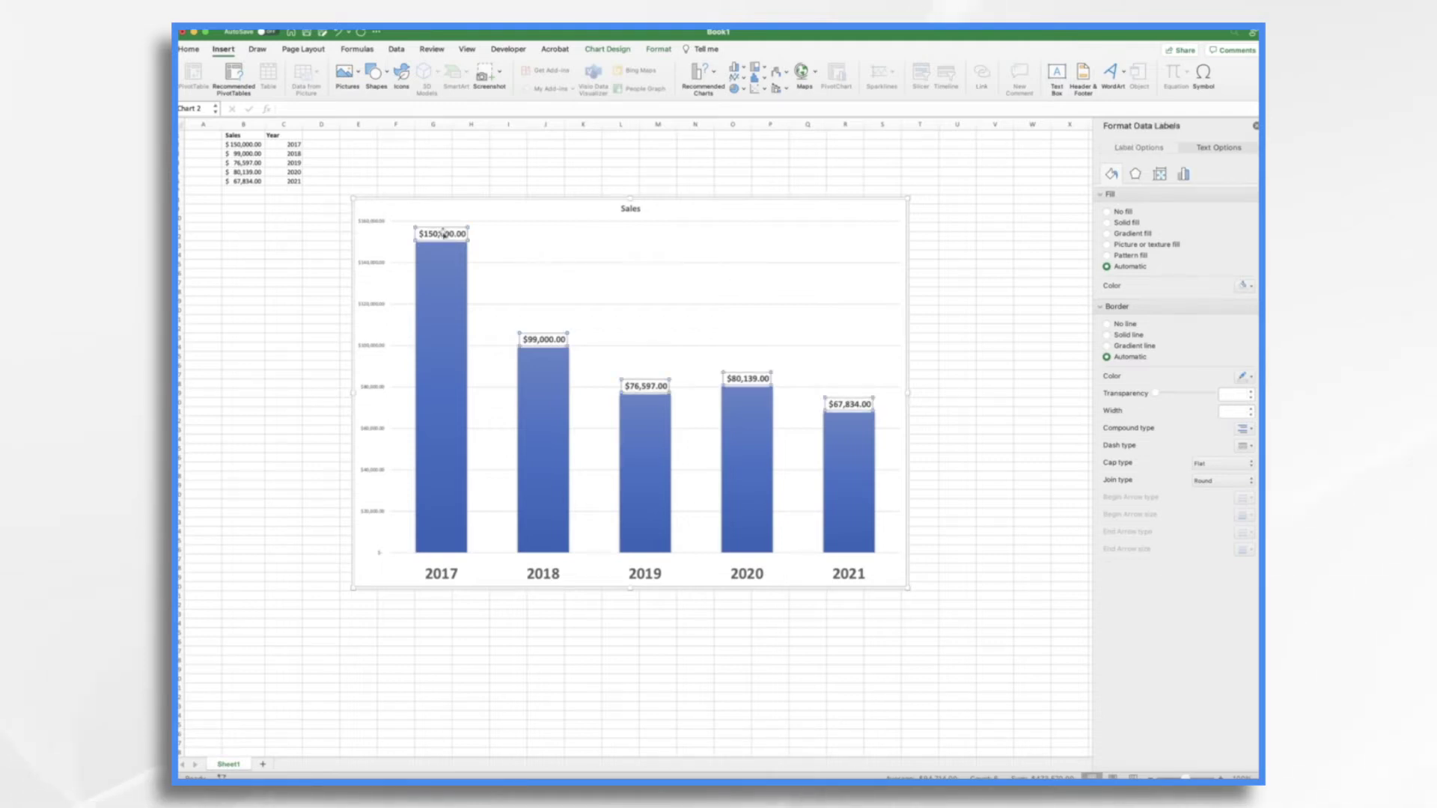
key(Delete)
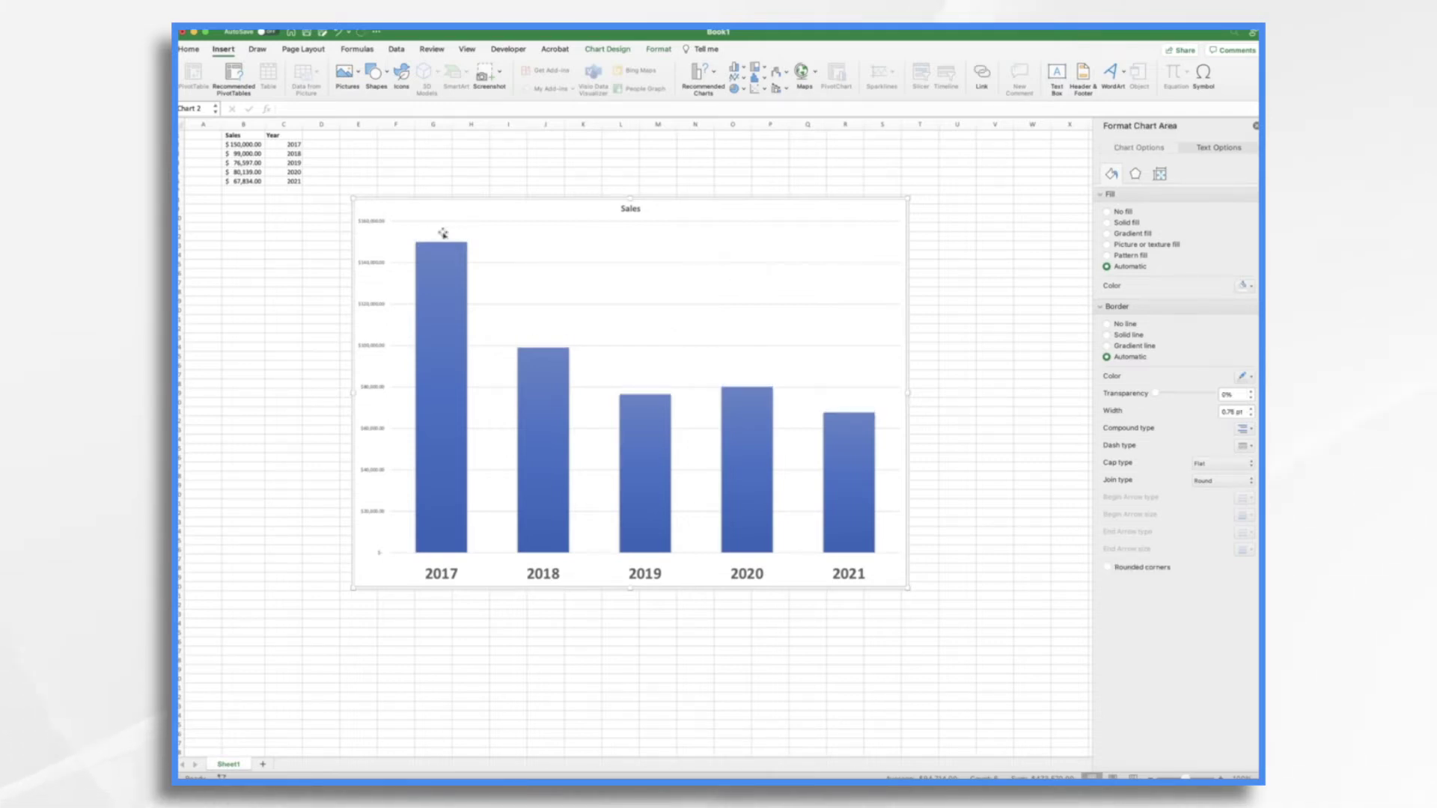
click(443, 573)
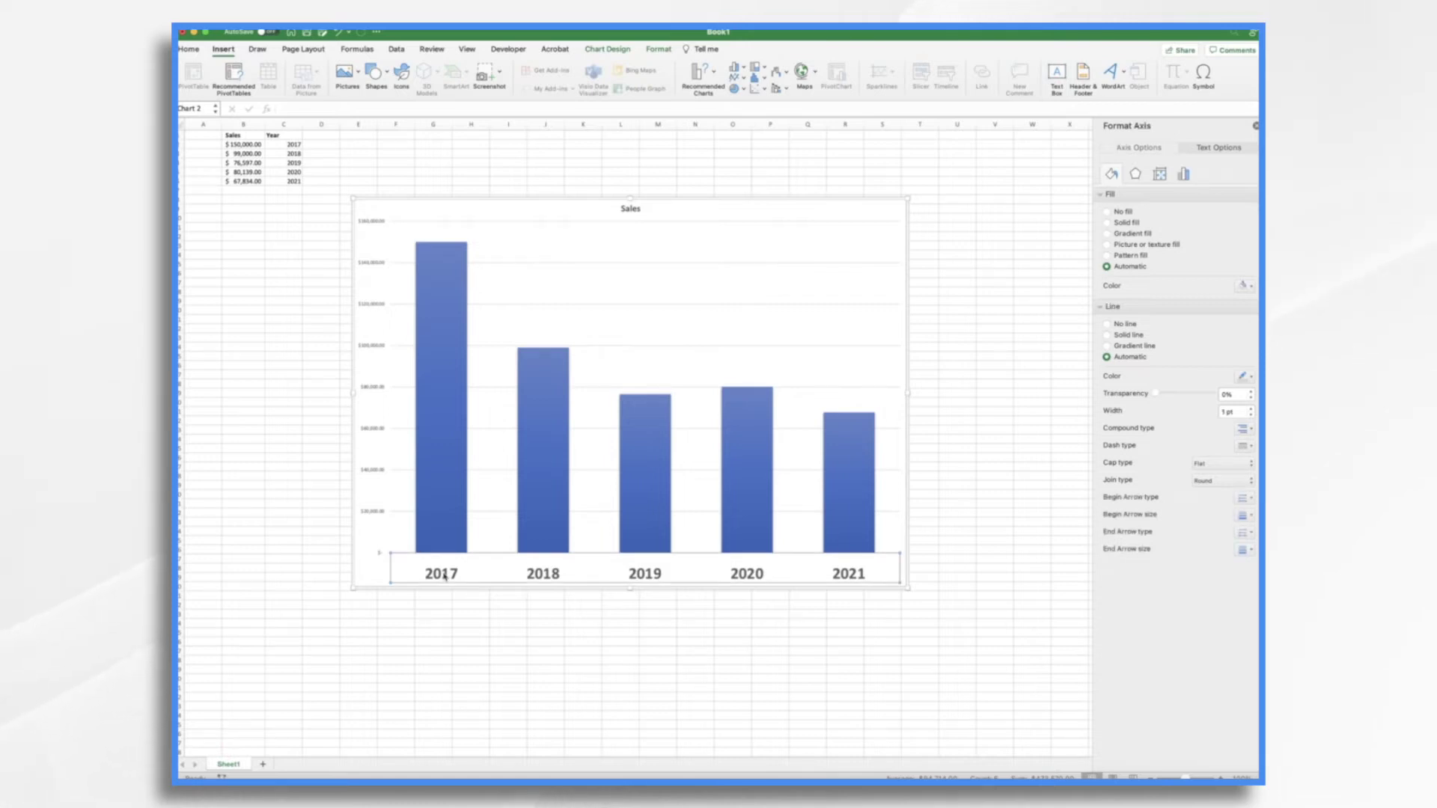
key(Delete)
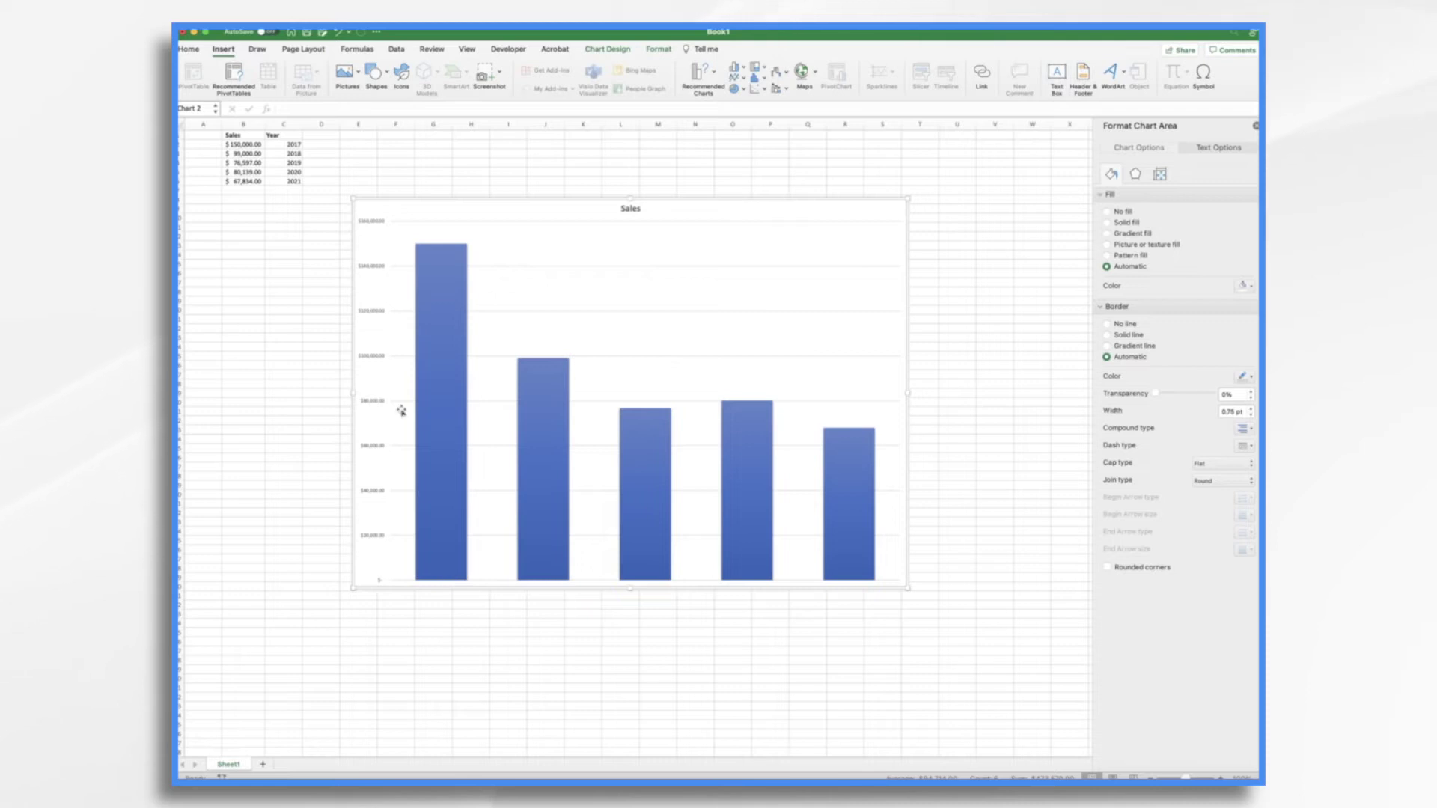
click(378, 223)
key(Escape)
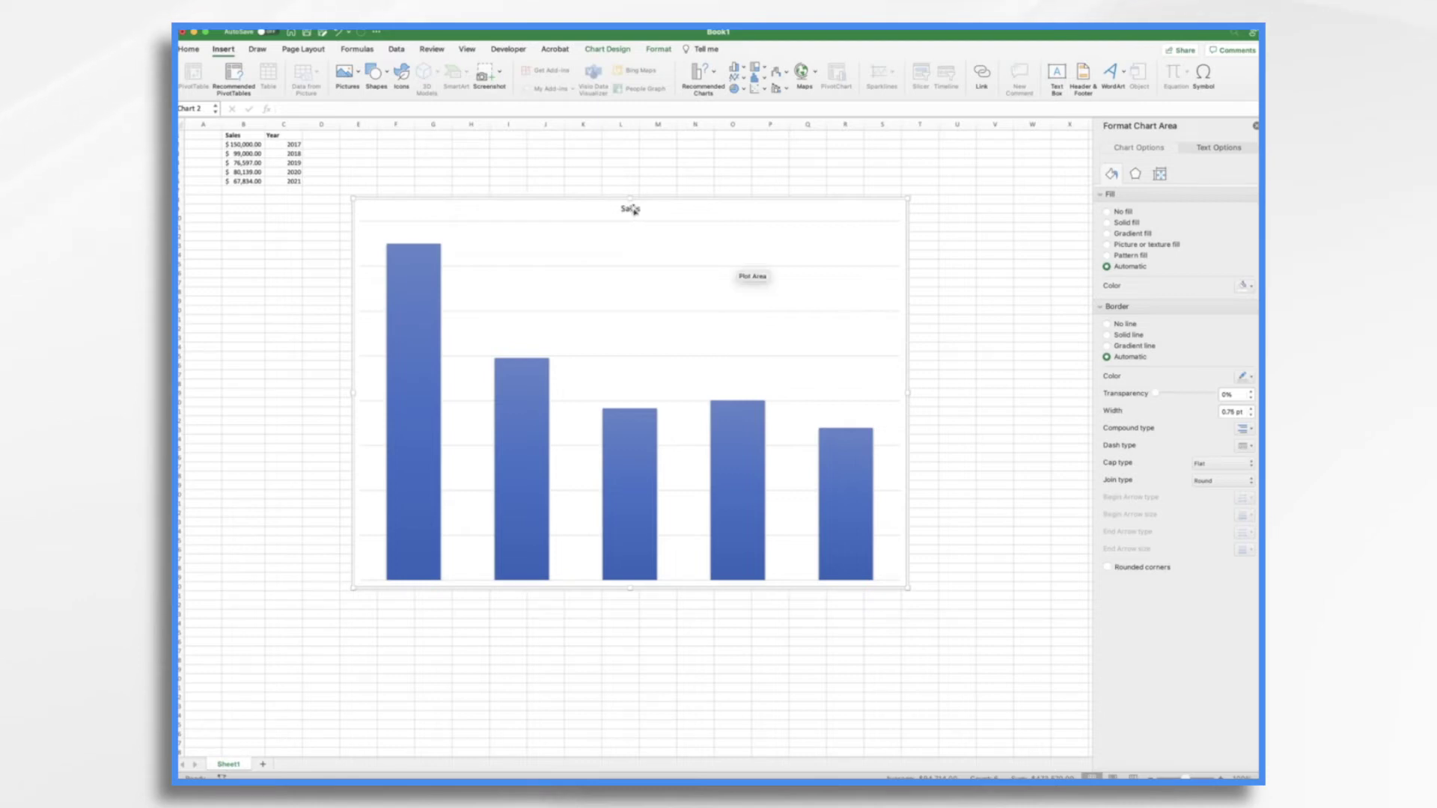
click(632, 210)
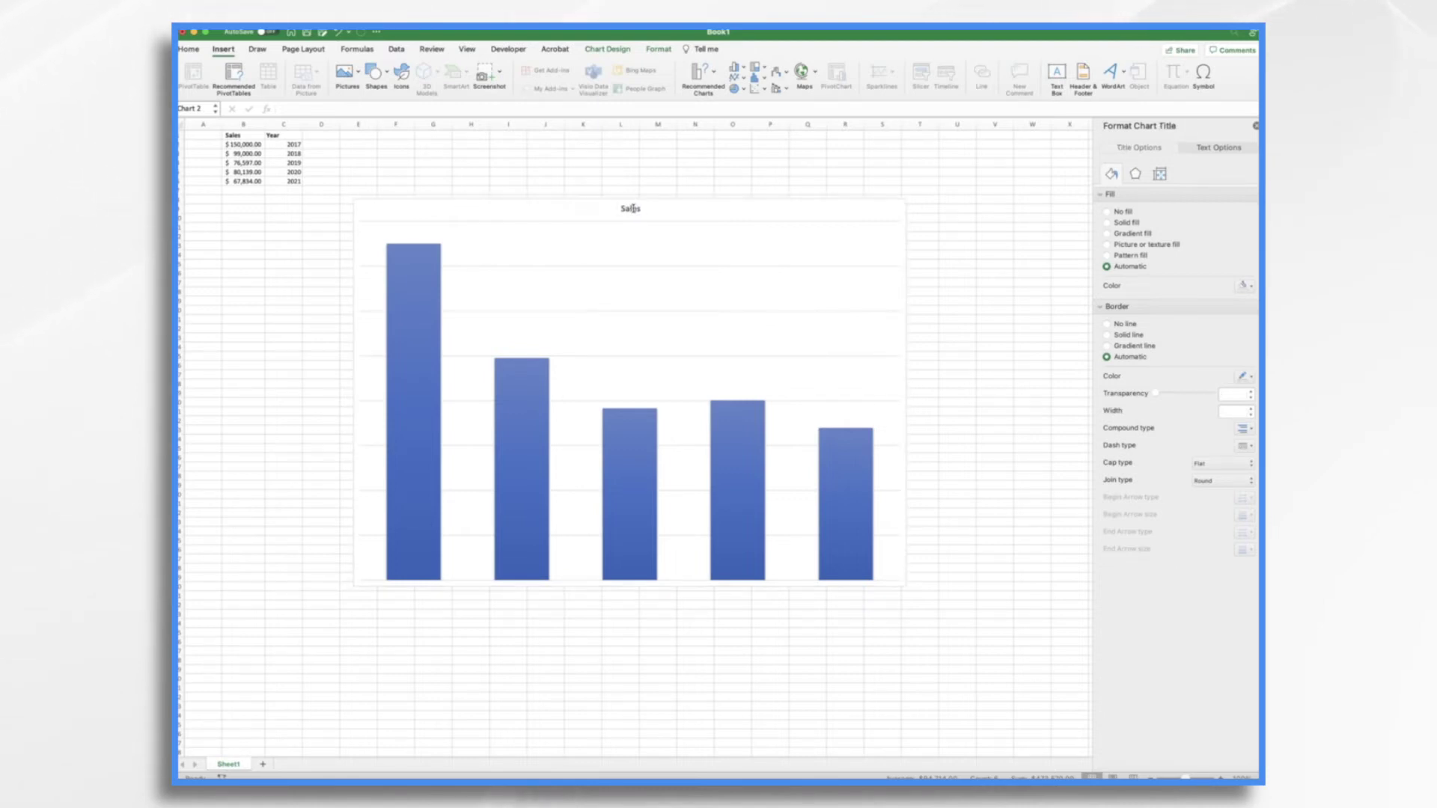
key(Delete)
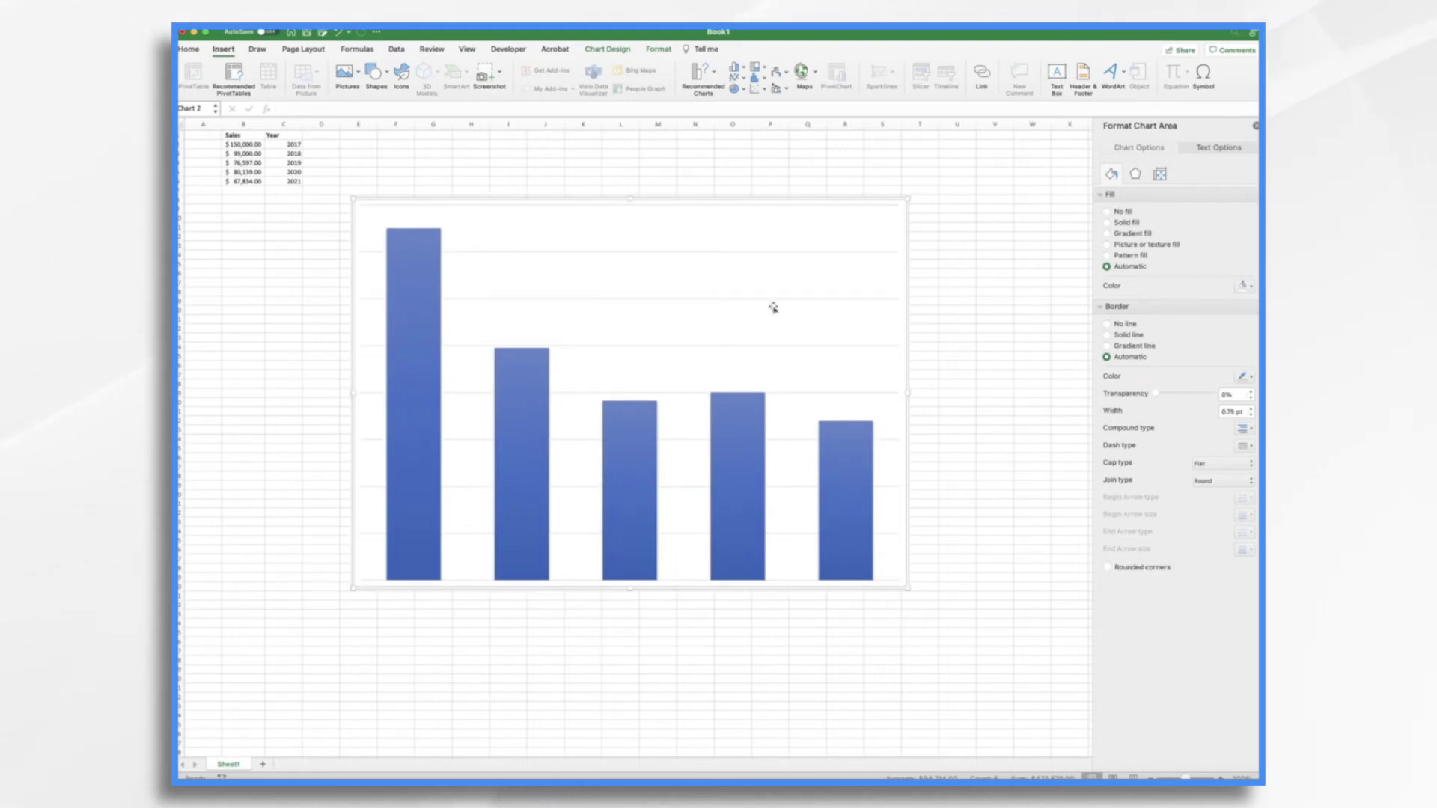
Step: Open the plot area formatting settings, then select the whole chart area
right_click(736, 214)
click(736, 214)
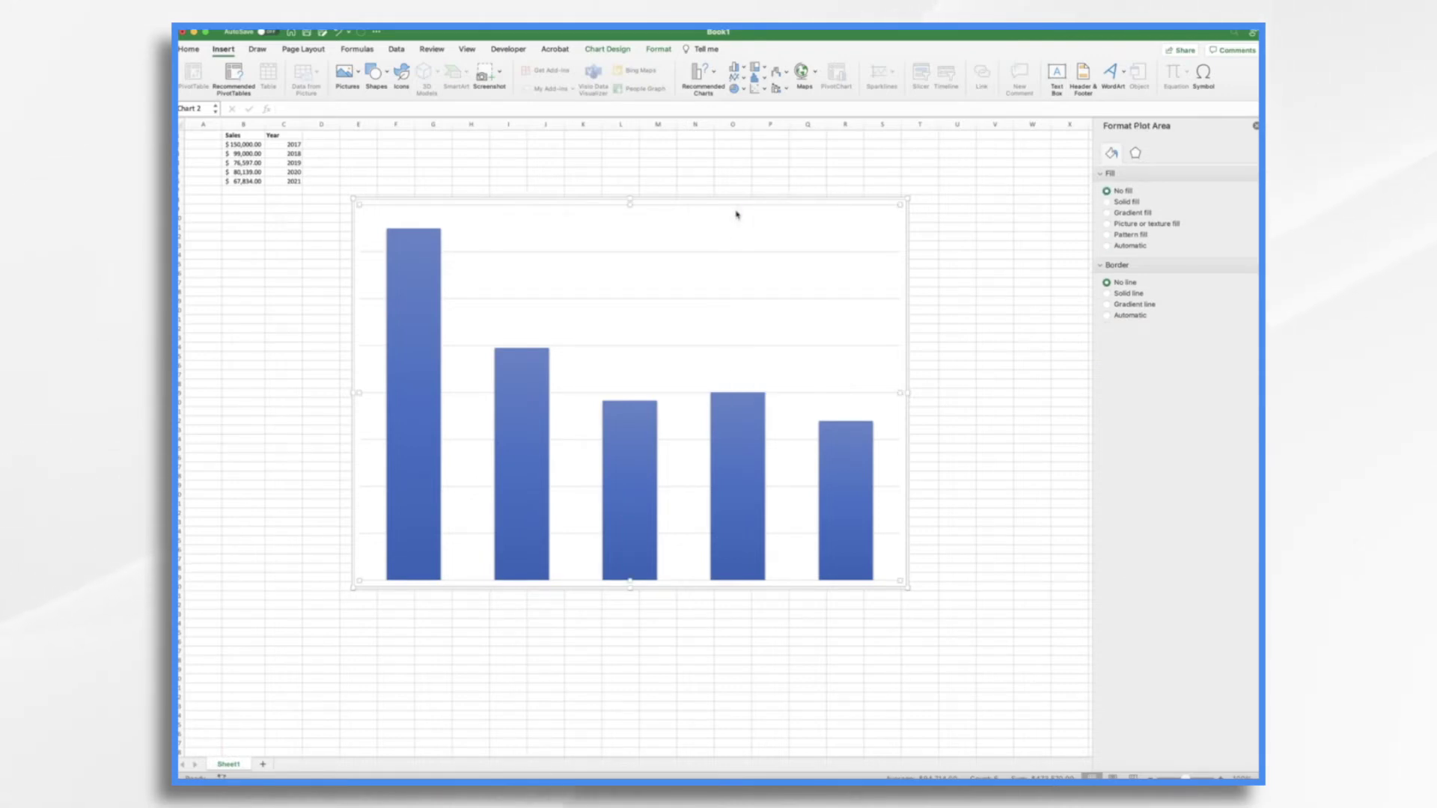
click(737, 203)
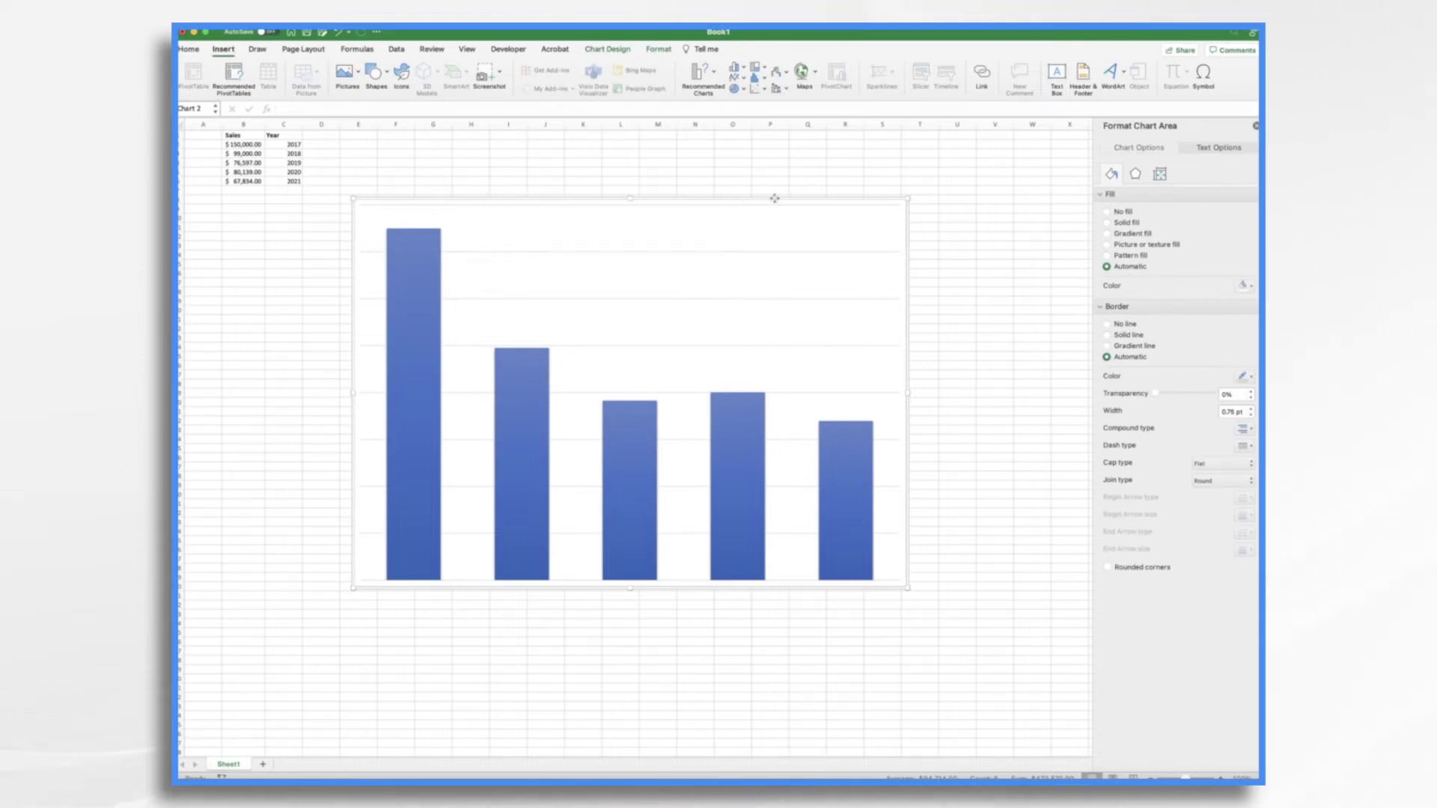
right_click(775, 199)
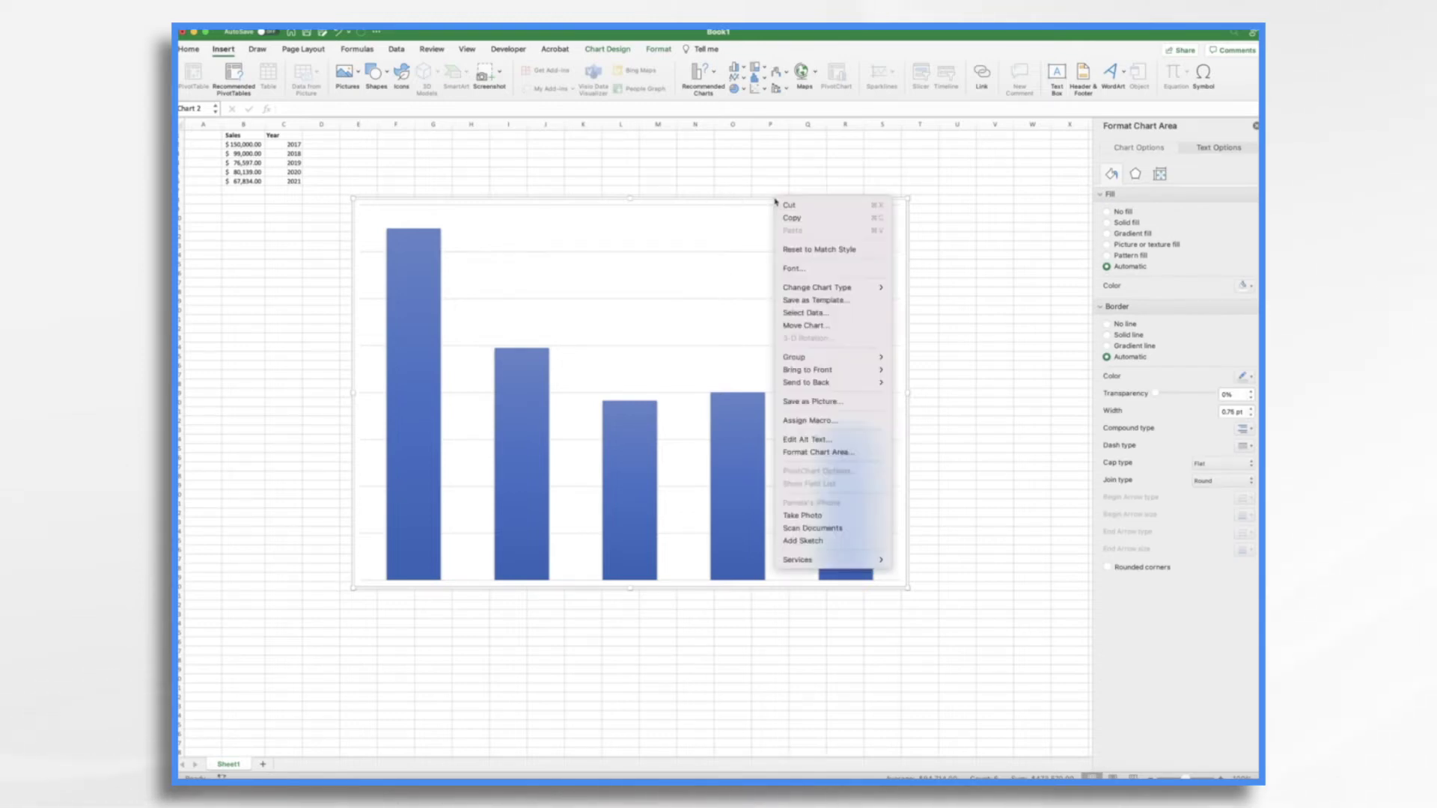
Step: Save the chart as a picture named 'empty sales chart'
click(827, 403)
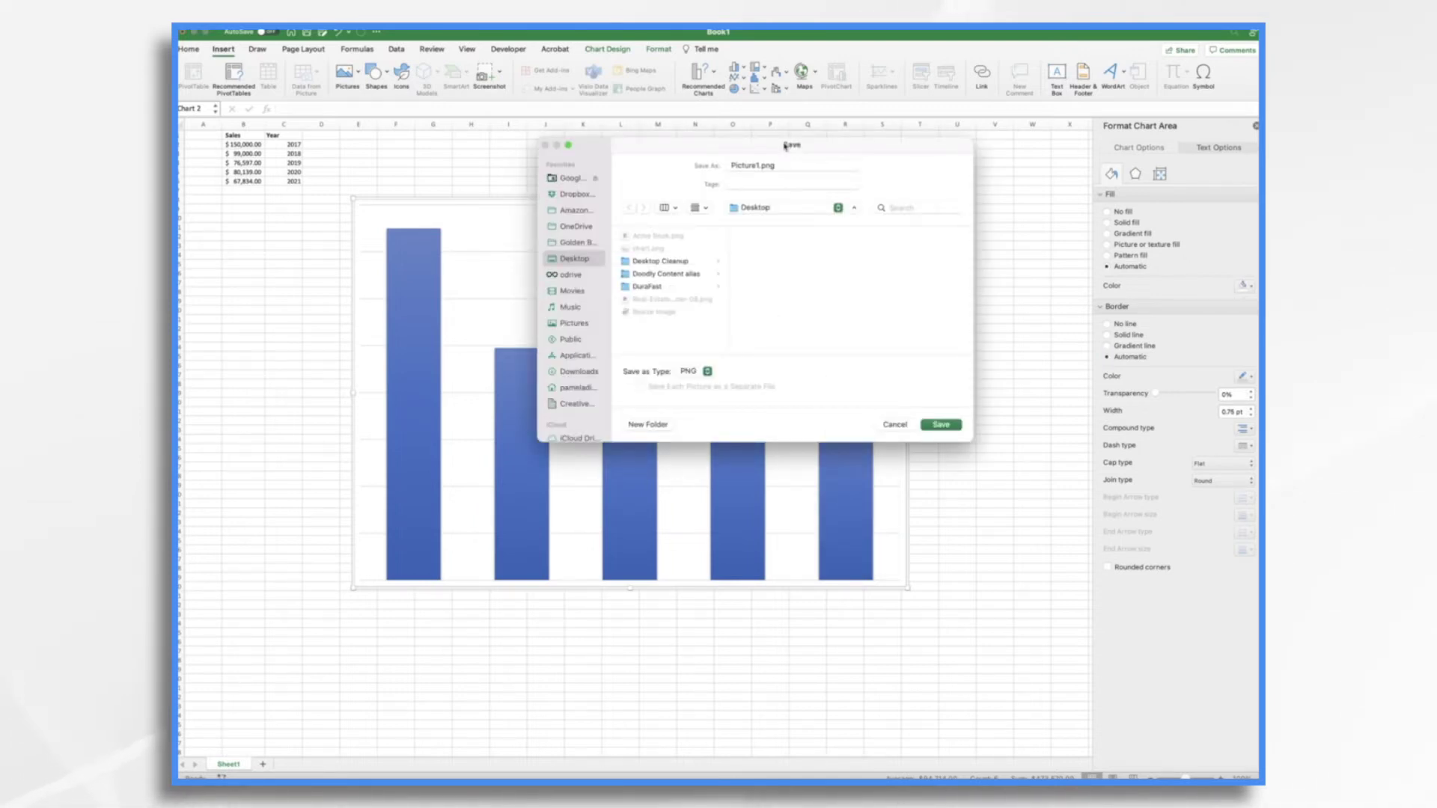
double_click(748, 164)
text(empty sales chart)
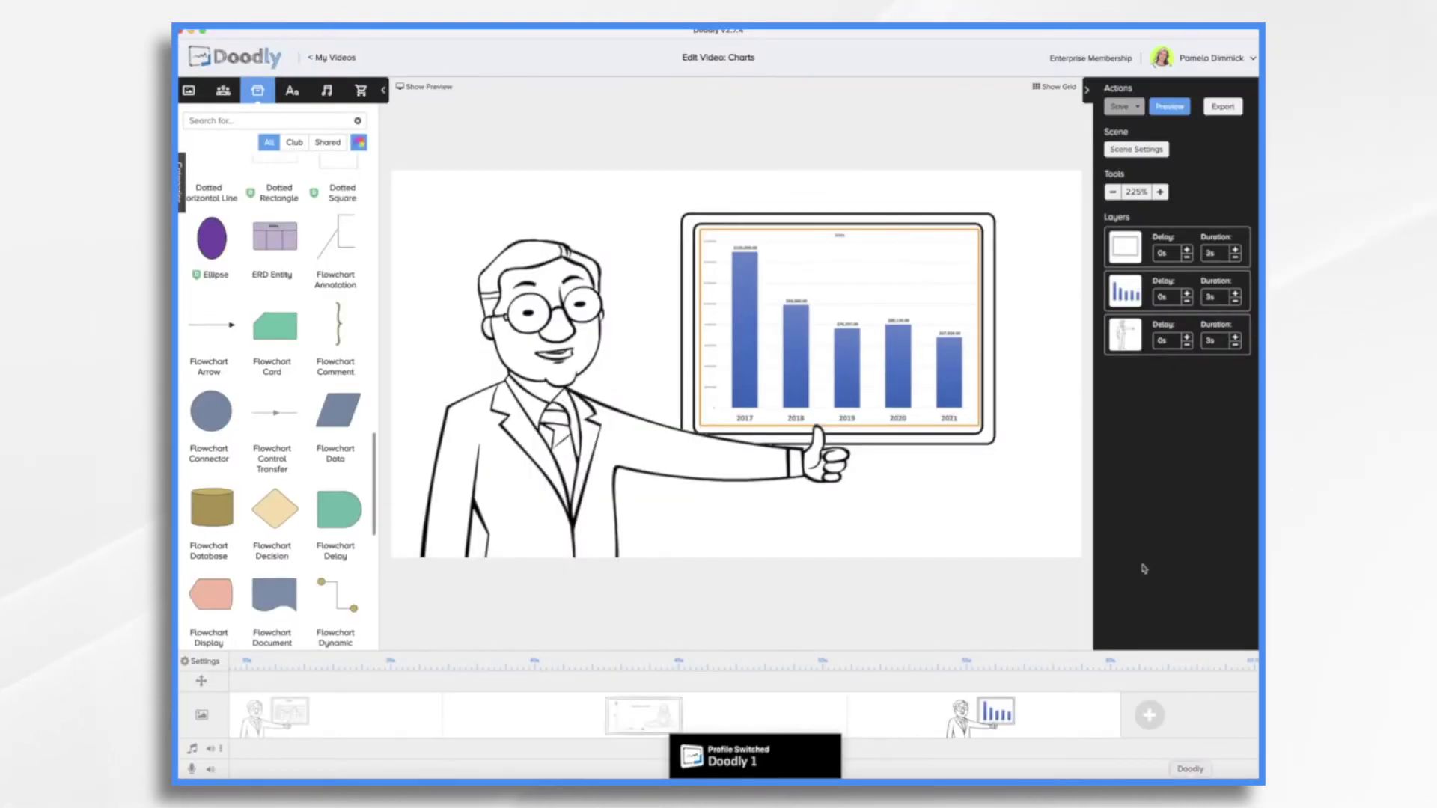
Step: Switch the asset list to All and upload empty sales chart.png as a new prop
click(682, 268)
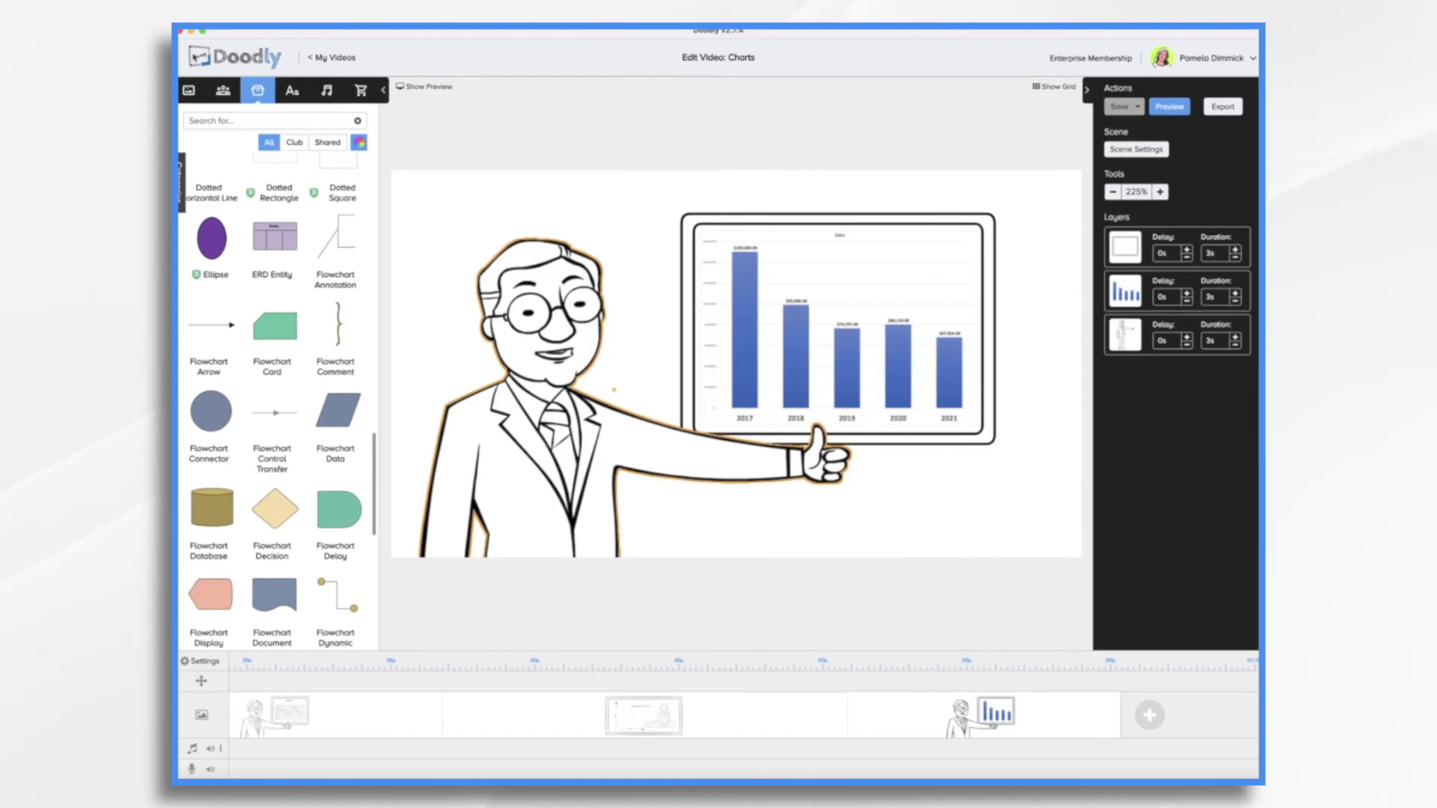
click(182, 179)
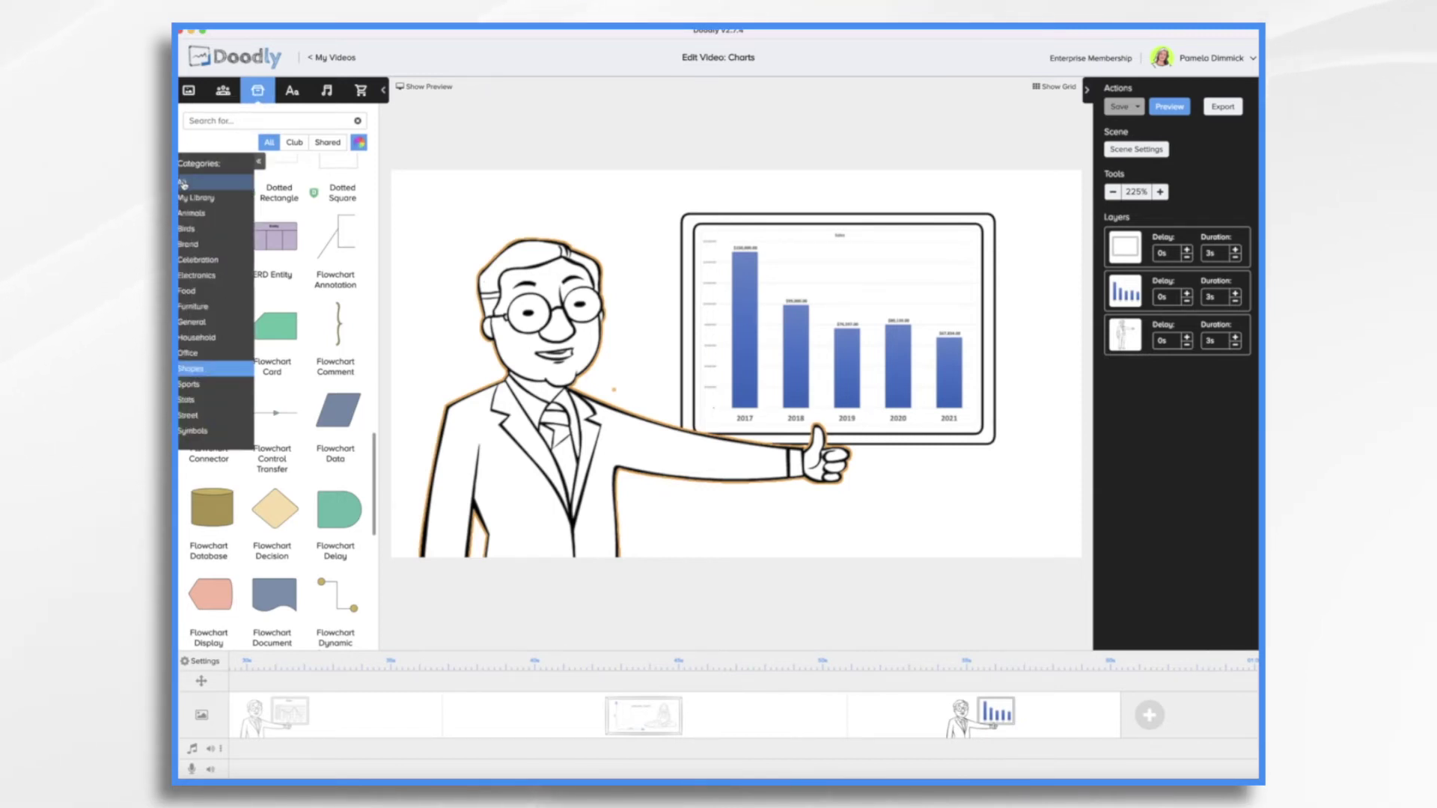
click(182, 183)
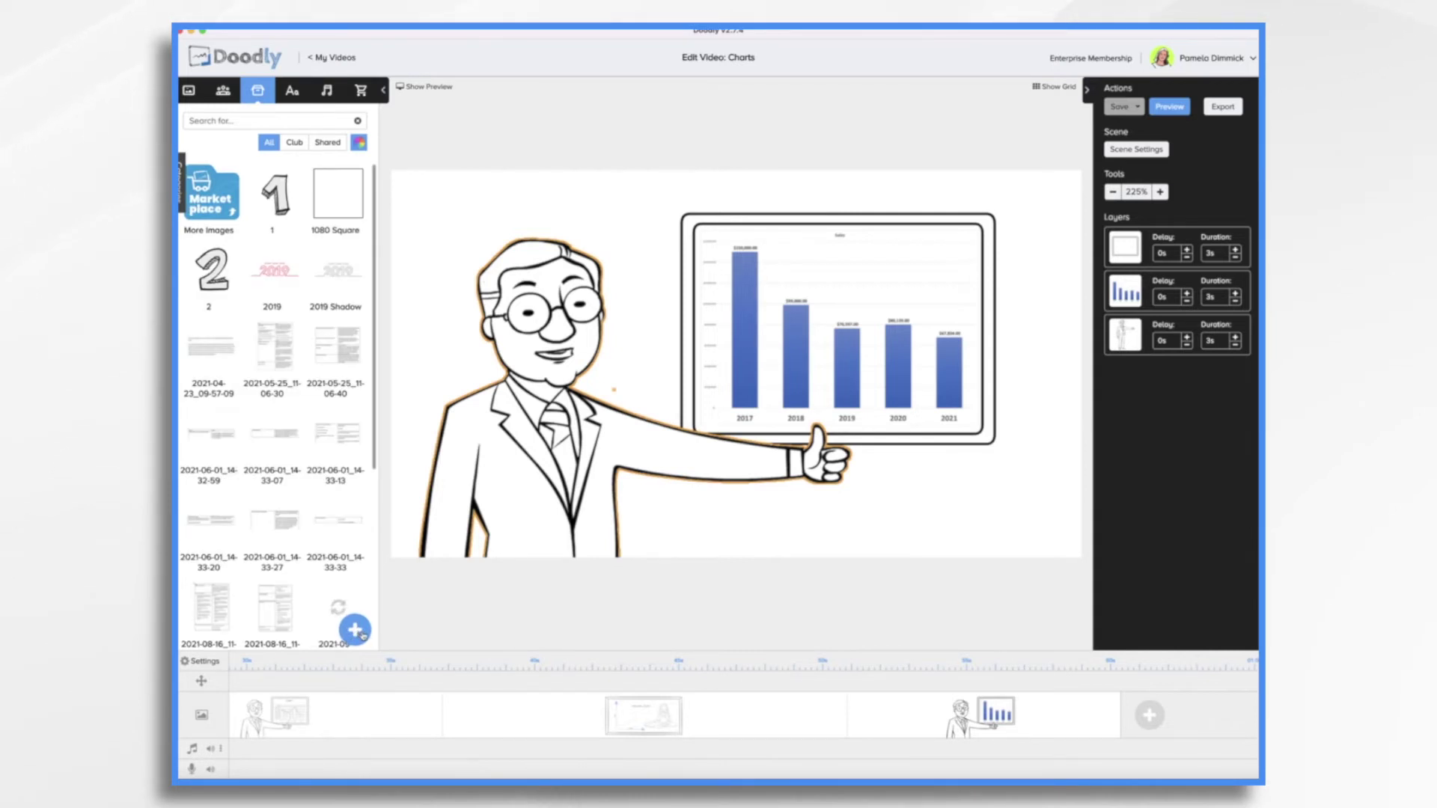
click(361, 633)
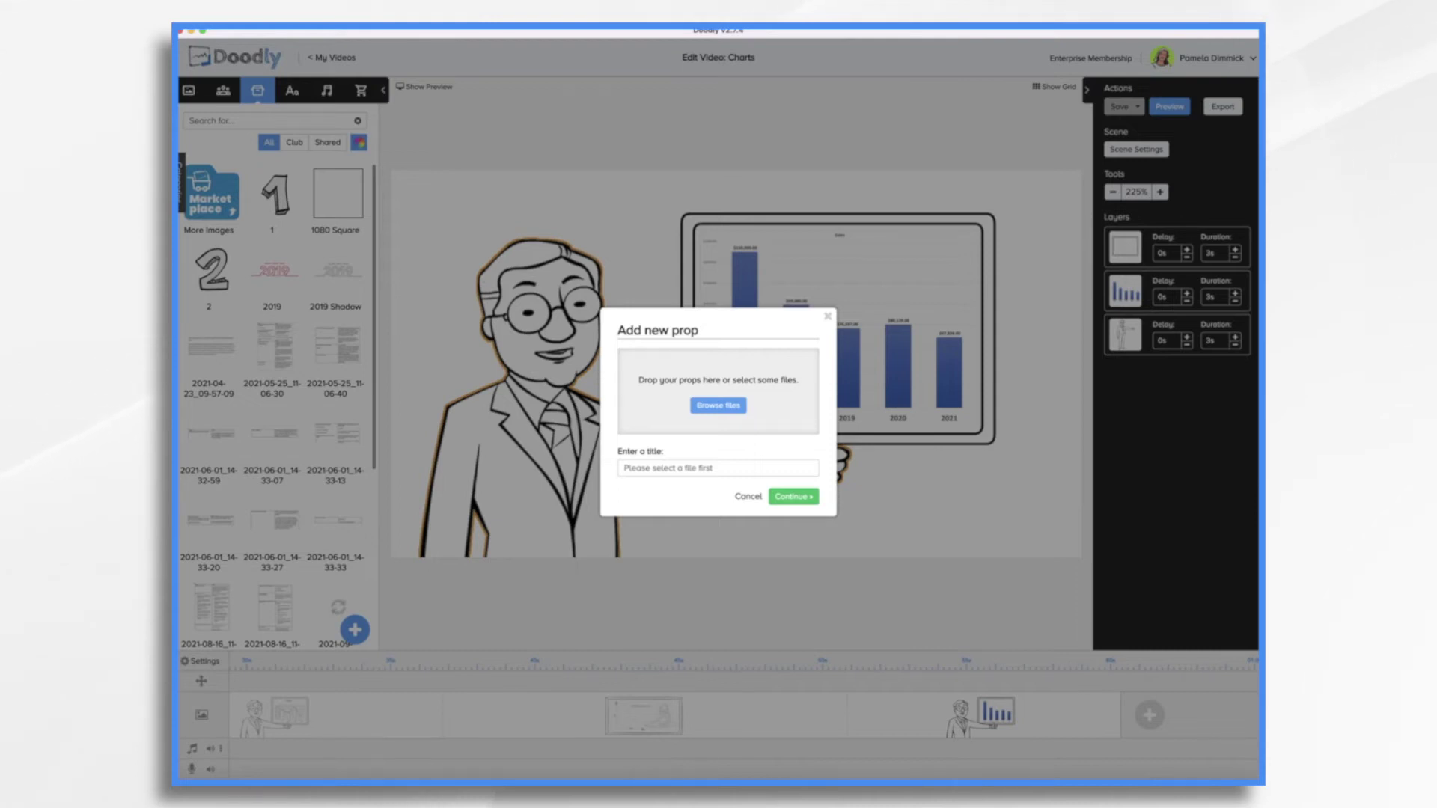
drag(1108, 268, 699, 404)
click(793, 509)
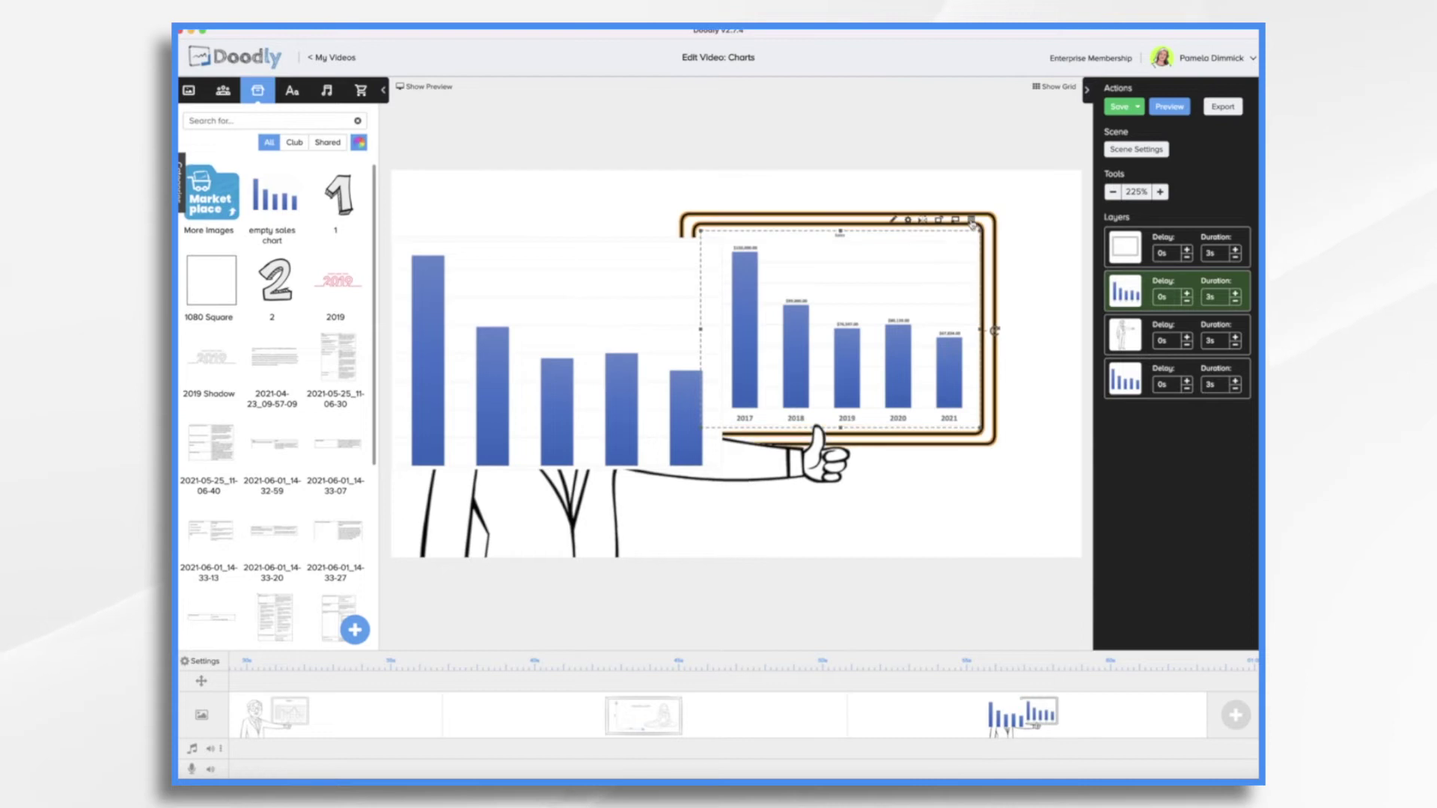
Step: Delete the old labelled chart and fit the plain new chart inside the board frame
click(971, 219)
click(750, 439)
drag(661, 427, 948, 392)
drag(1009, 440, 952, 404)
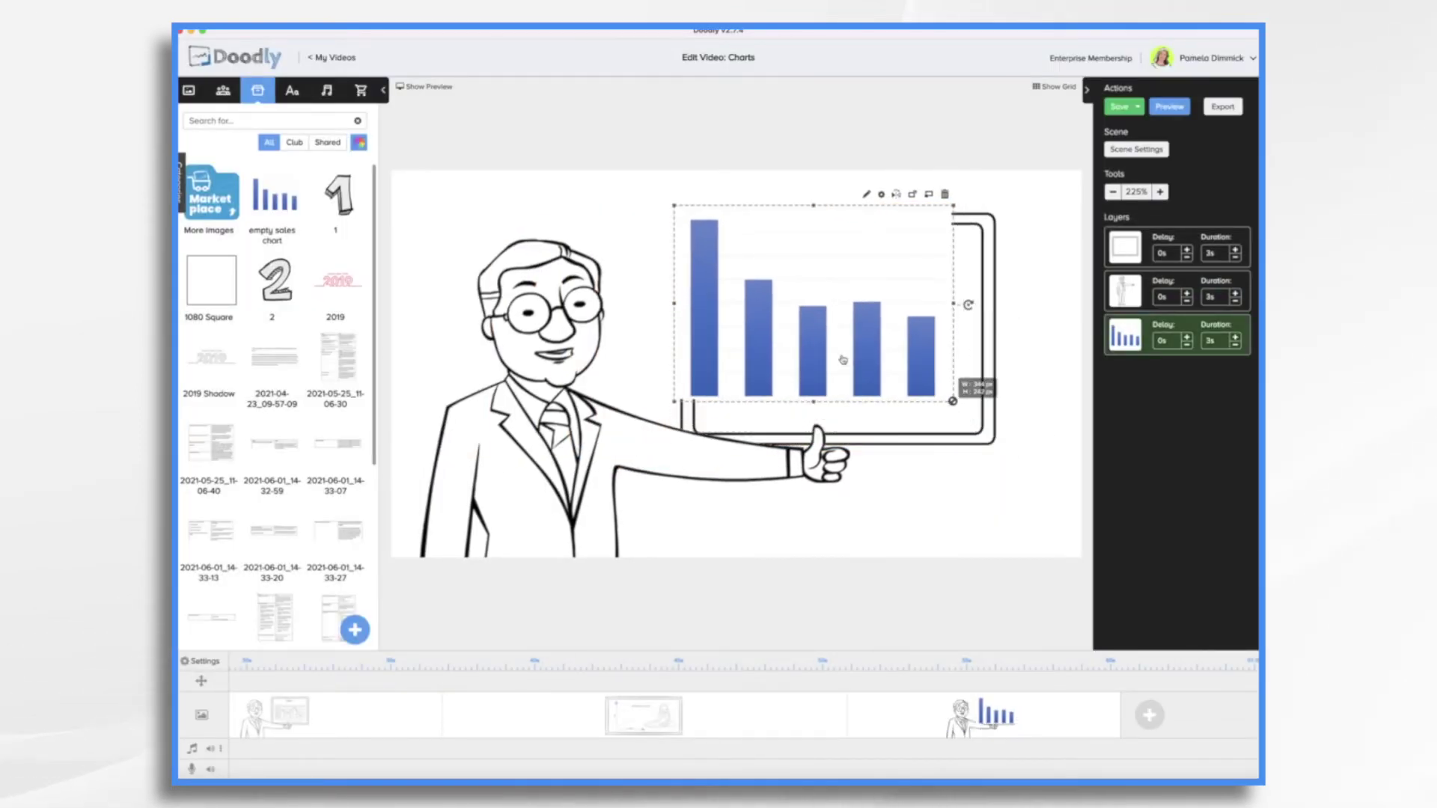
drag(842, 360, 861, 376)
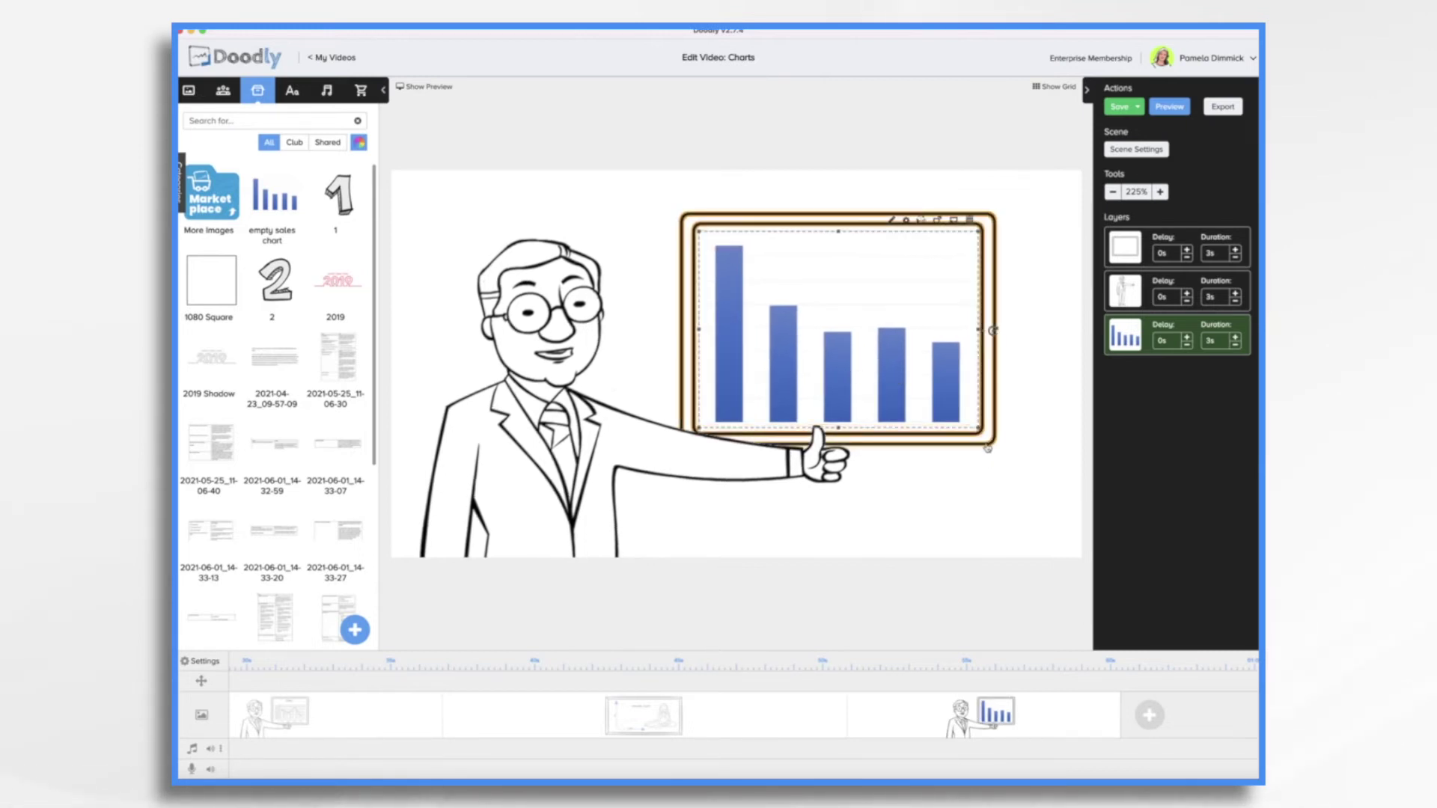
Step: Scale the board and chart up together and shift them slightly down-right
shift+click(986, 445)
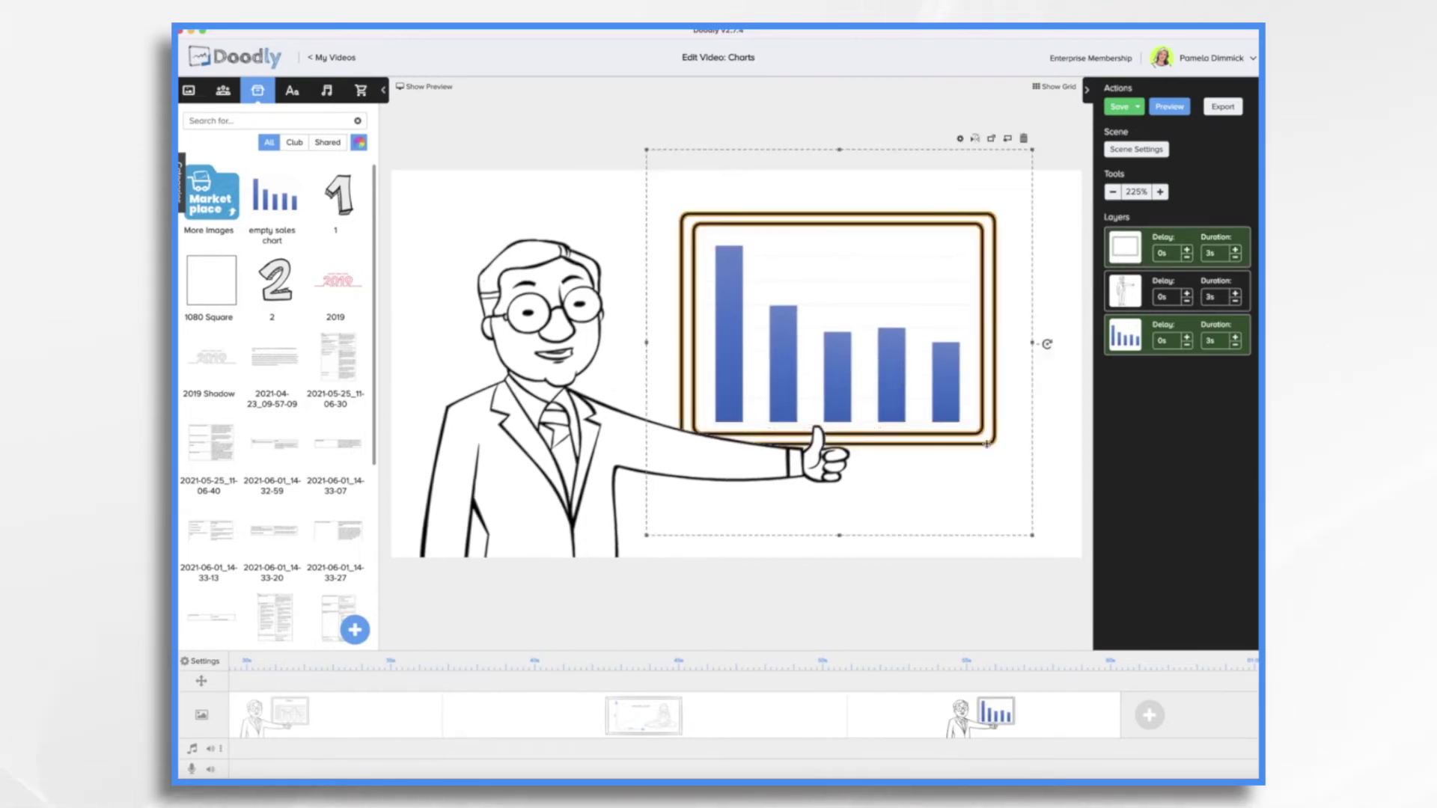
drag(645, 149, 580, 85)
drag(834, 284, 873, 311)
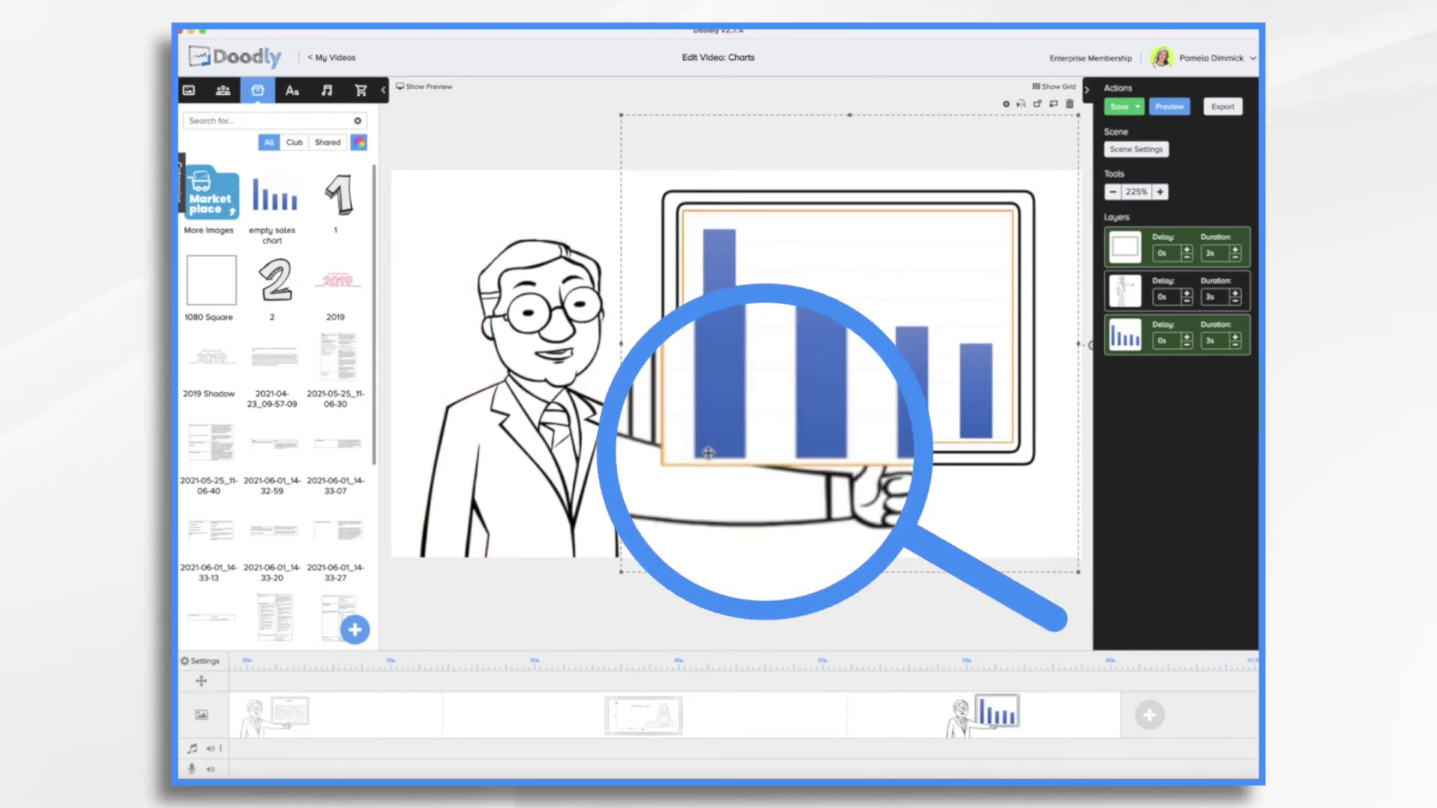
Step: Move the presenter's layer below the chart layer so he is drawn last
click(672, 458)
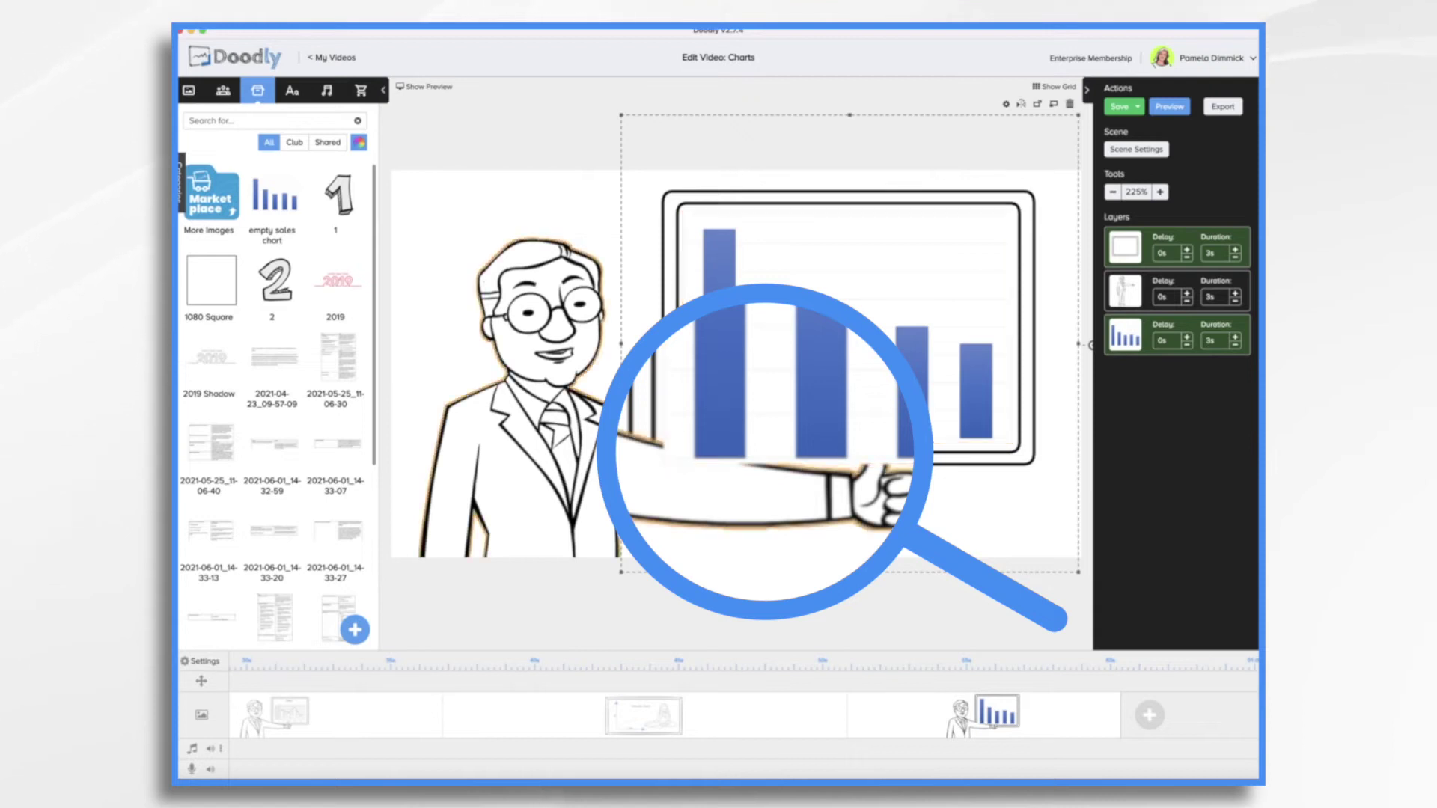
click(1136, 346)
drag(1134, 294, 1136, 363)
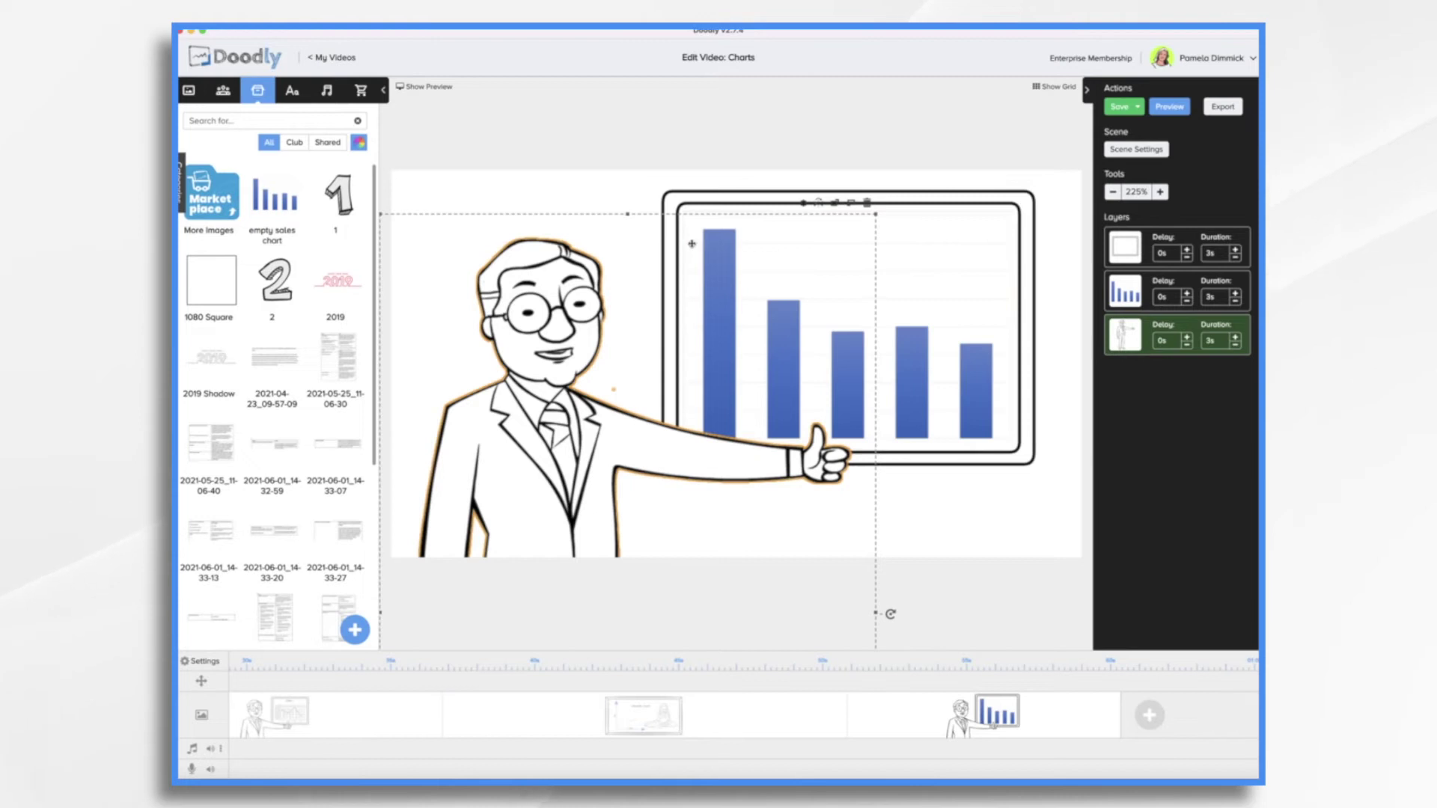
Step: Add a Shadows Into Light text reading 'Sales' as the chart title
click(291, 92)
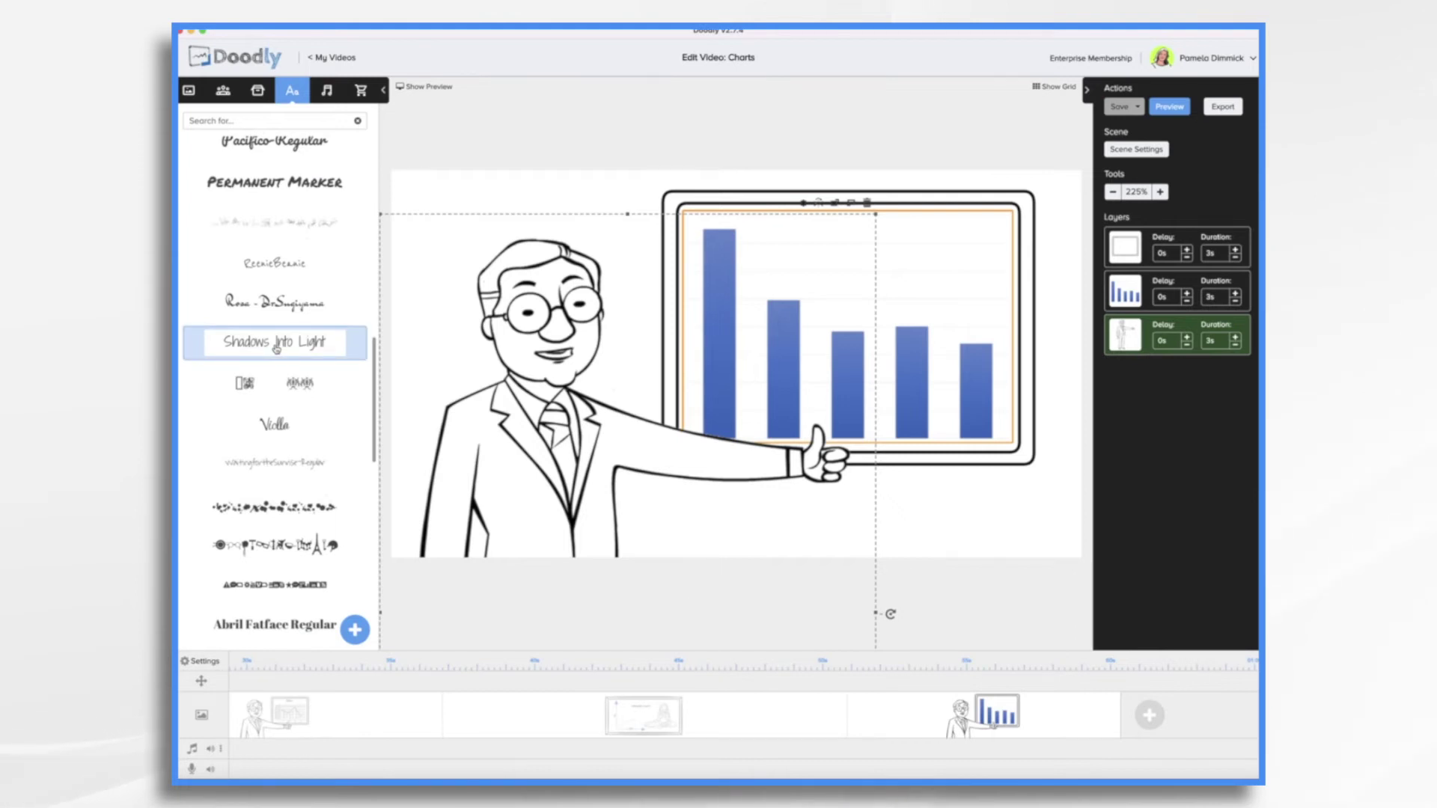
drag(277, 346, 944, 232)
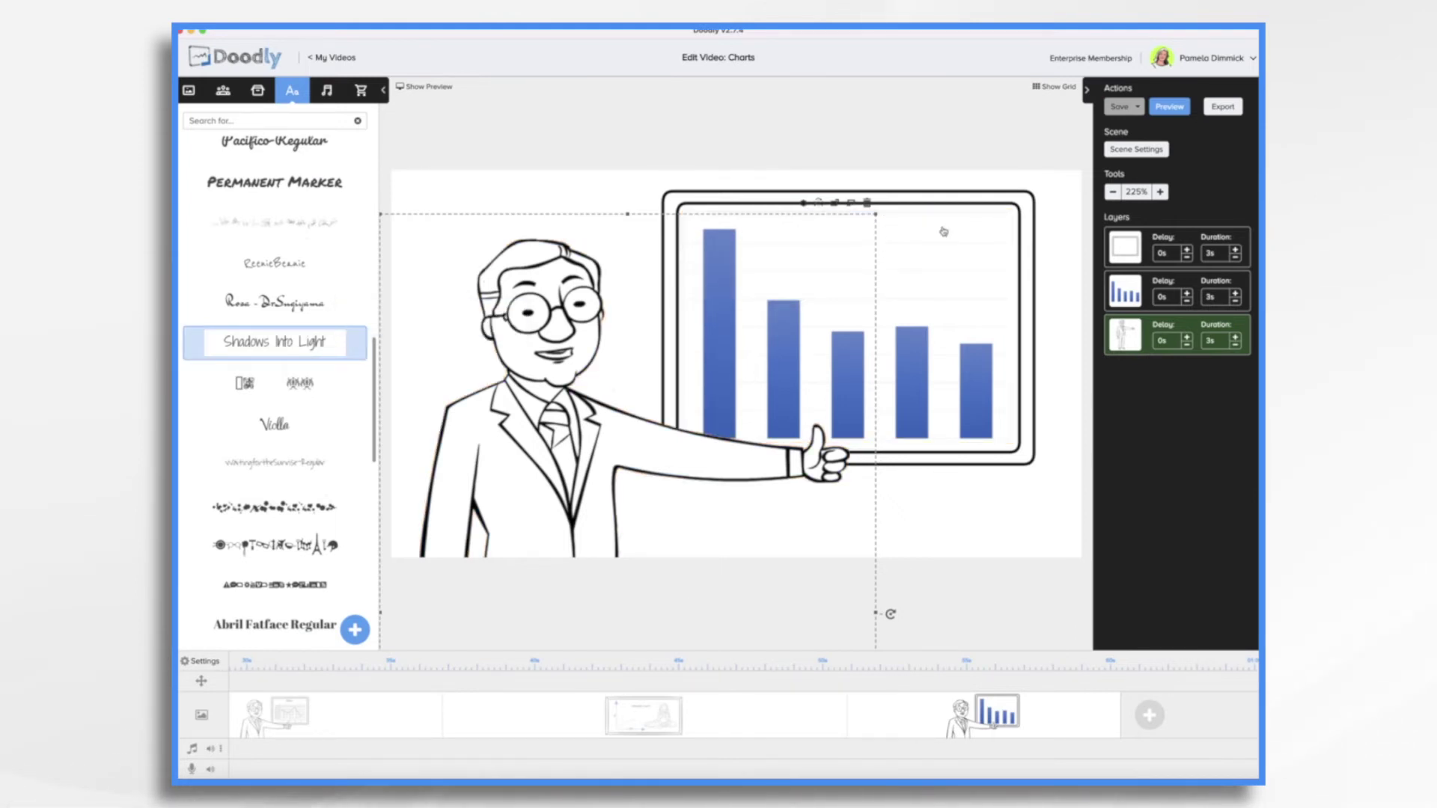
double_click(881, 229)
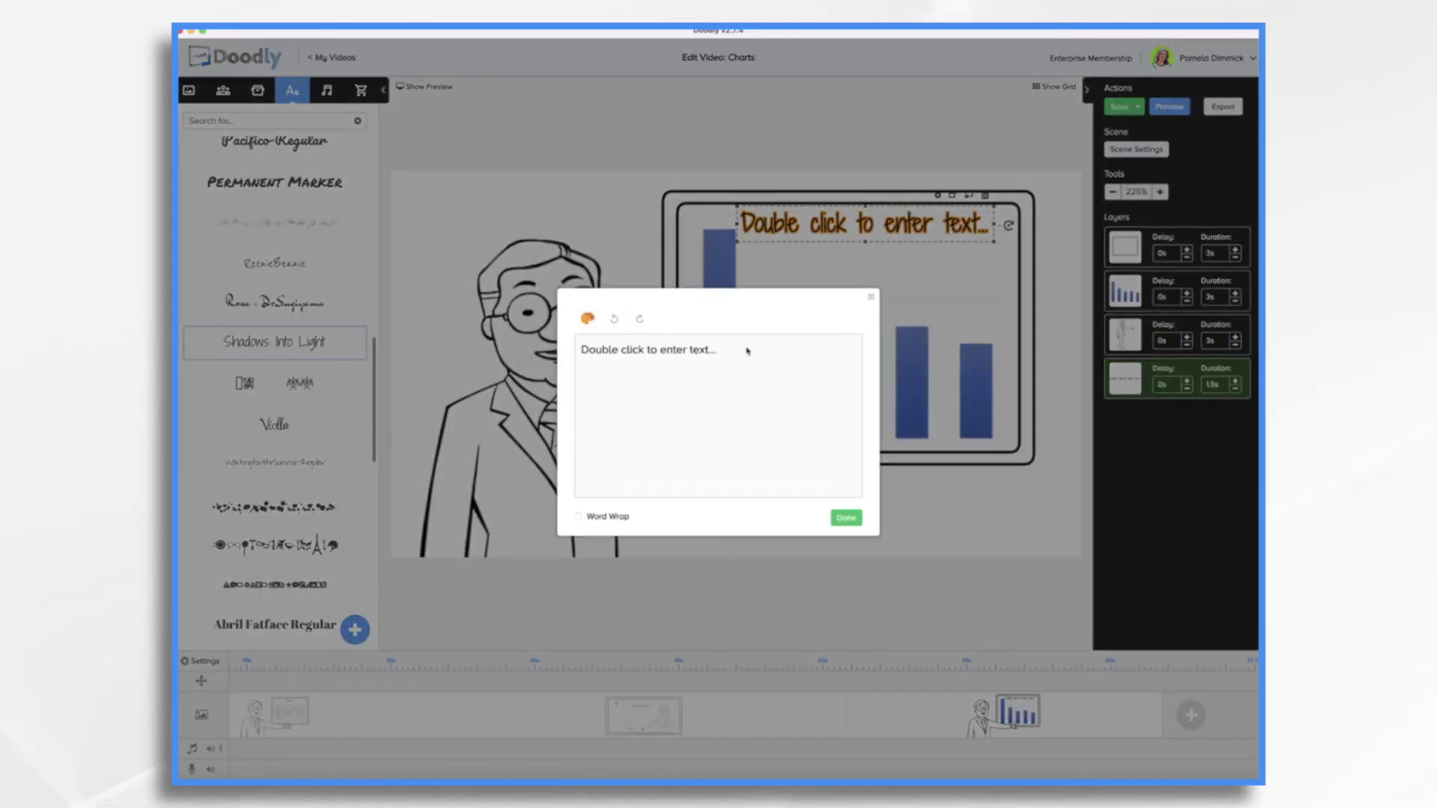
text(Sales)
click(846, 518)
Step: Add a $150,000 label and move it to the chart's top-left
drag(274, 341, 765, 271)
double_click(765, 270)
key(super+a)
text($150,00)
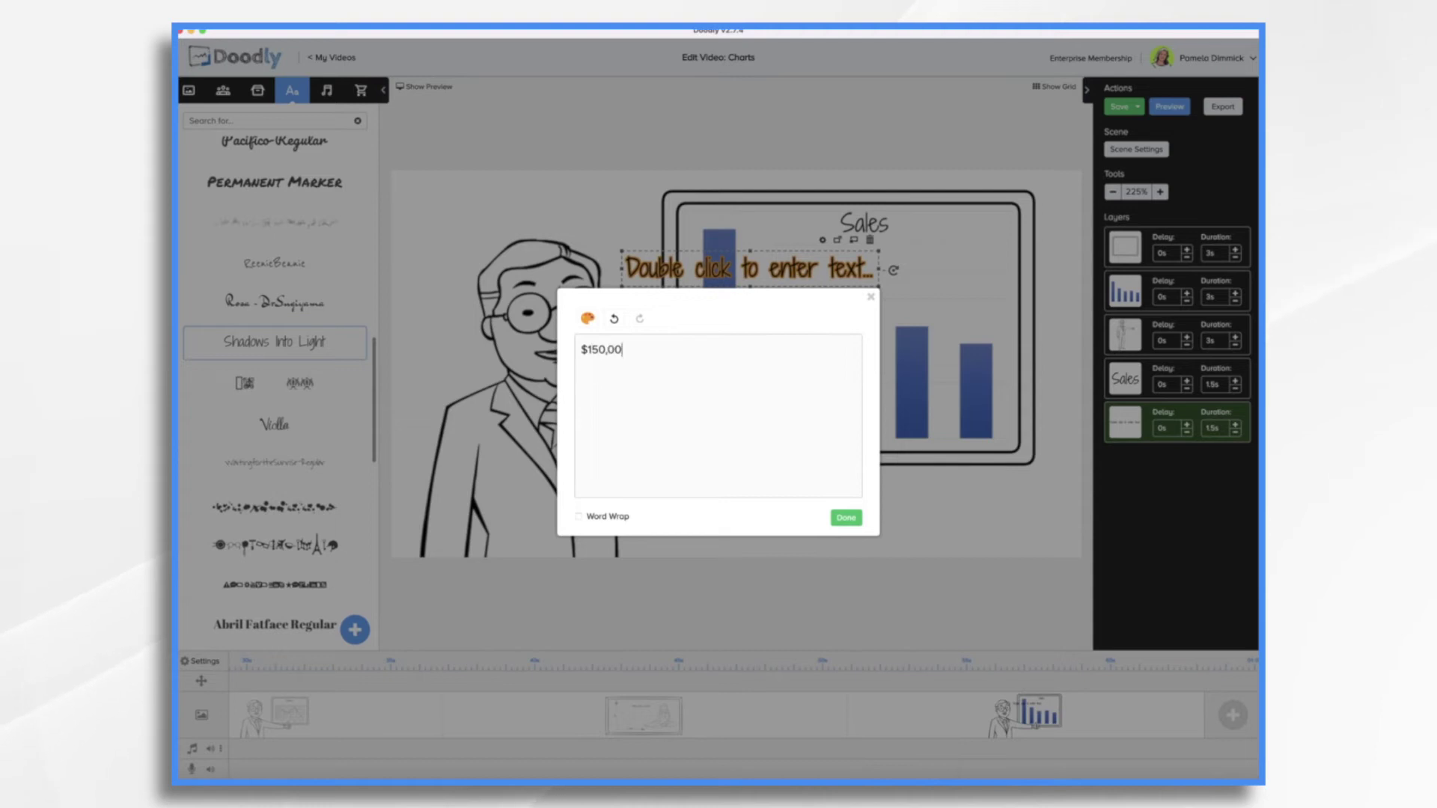
click(846, 518)
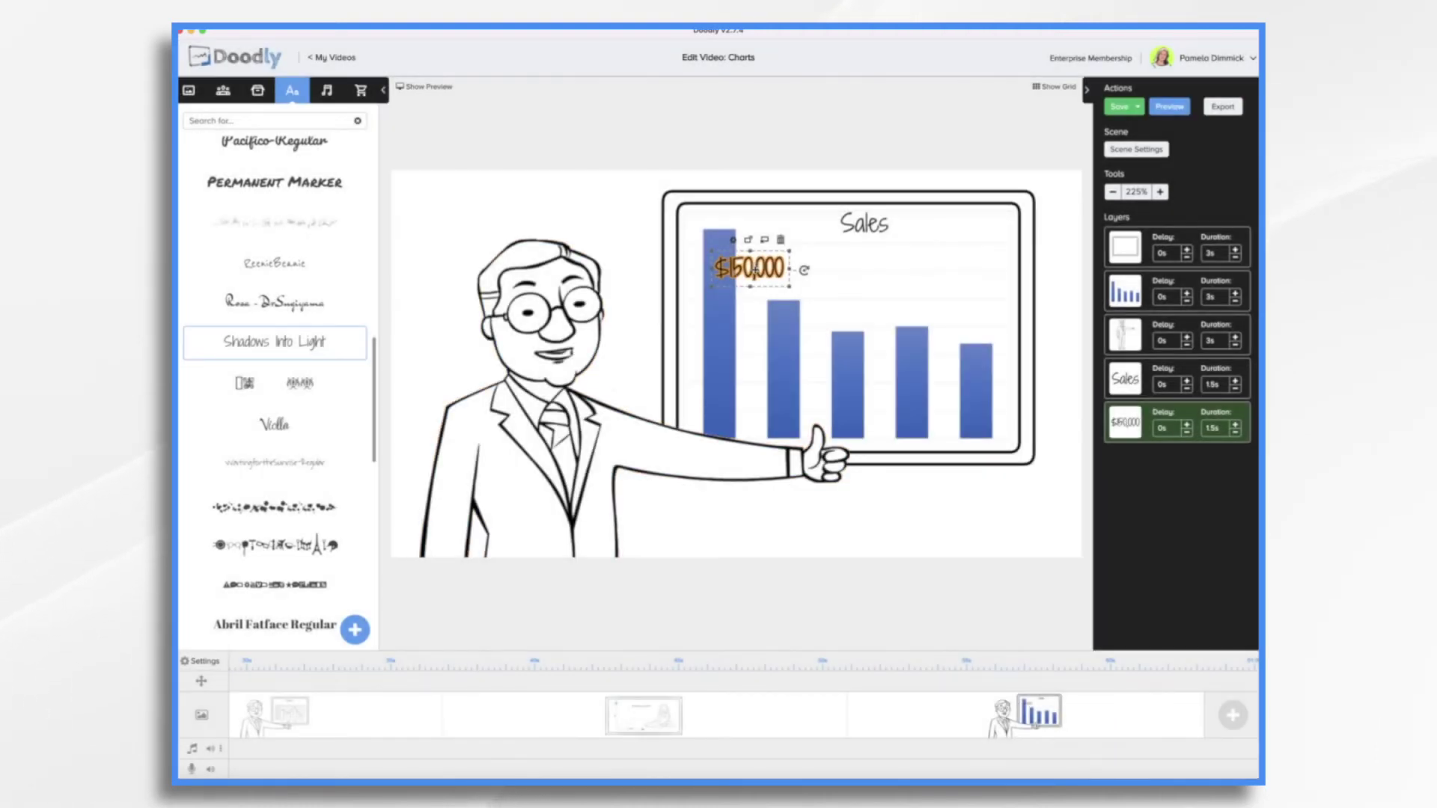
drag(744, 265, 727, 223)
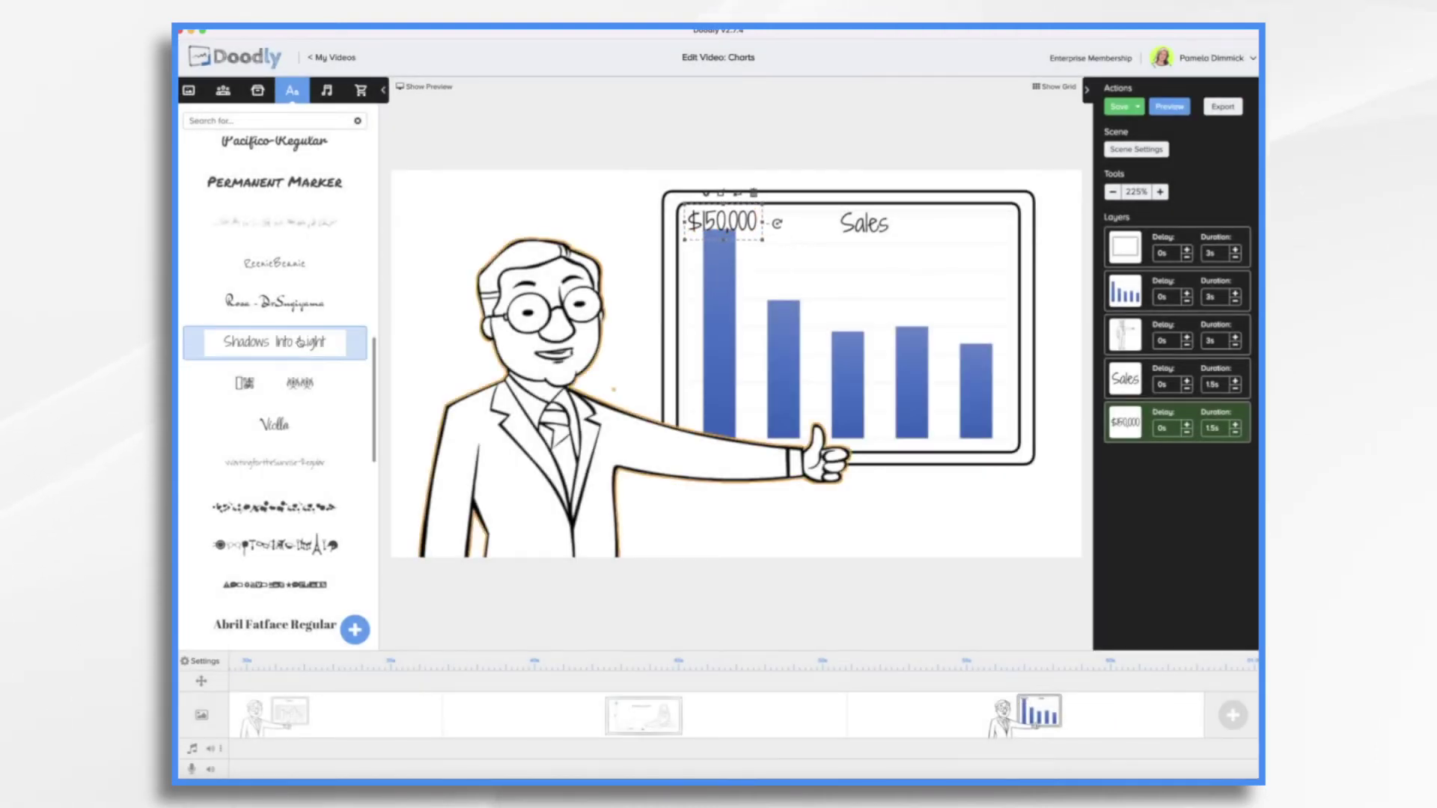
Step: Add the $99,000 and $76,597 price labels to the chart
drag(302, 341, 844, 298)
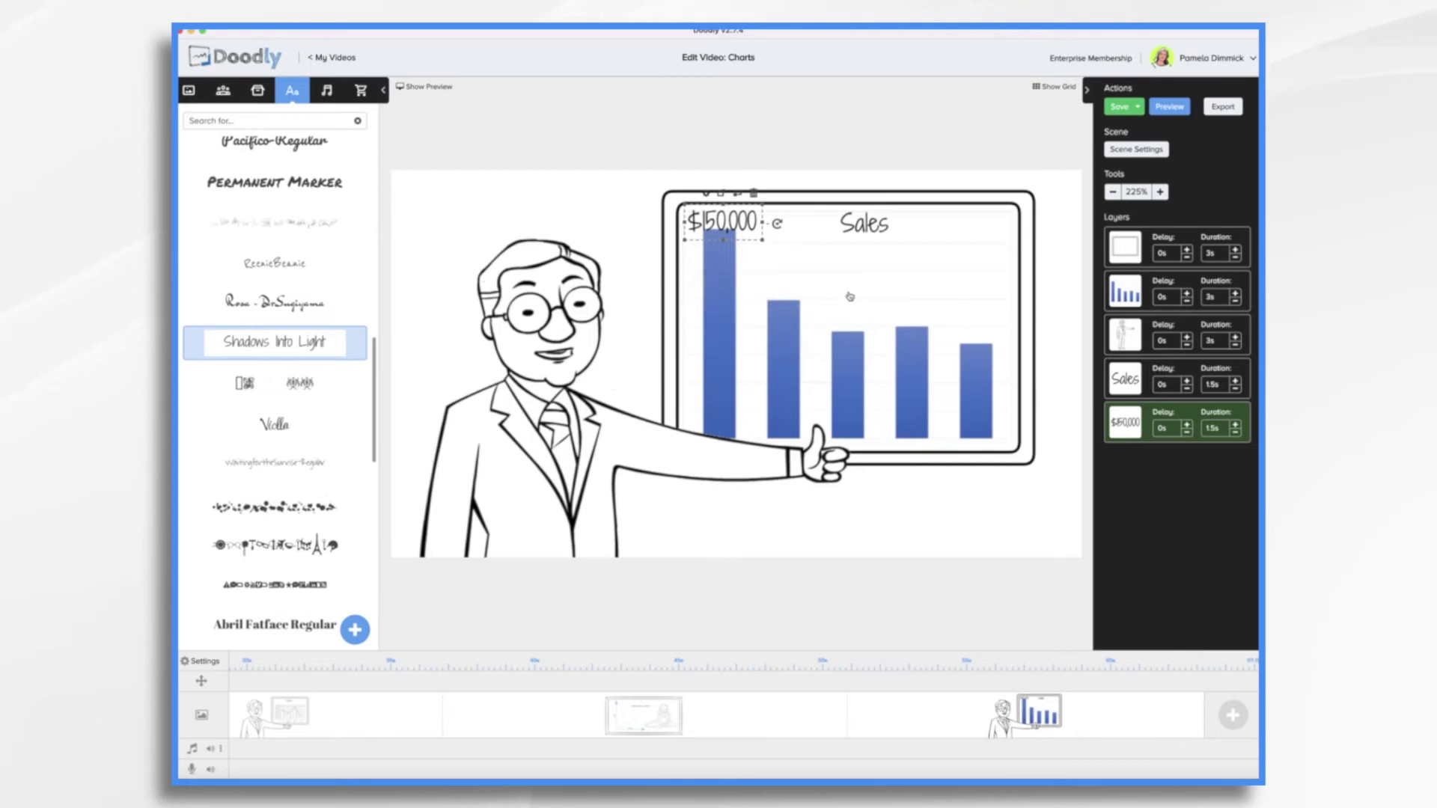
double_click(799, 290)
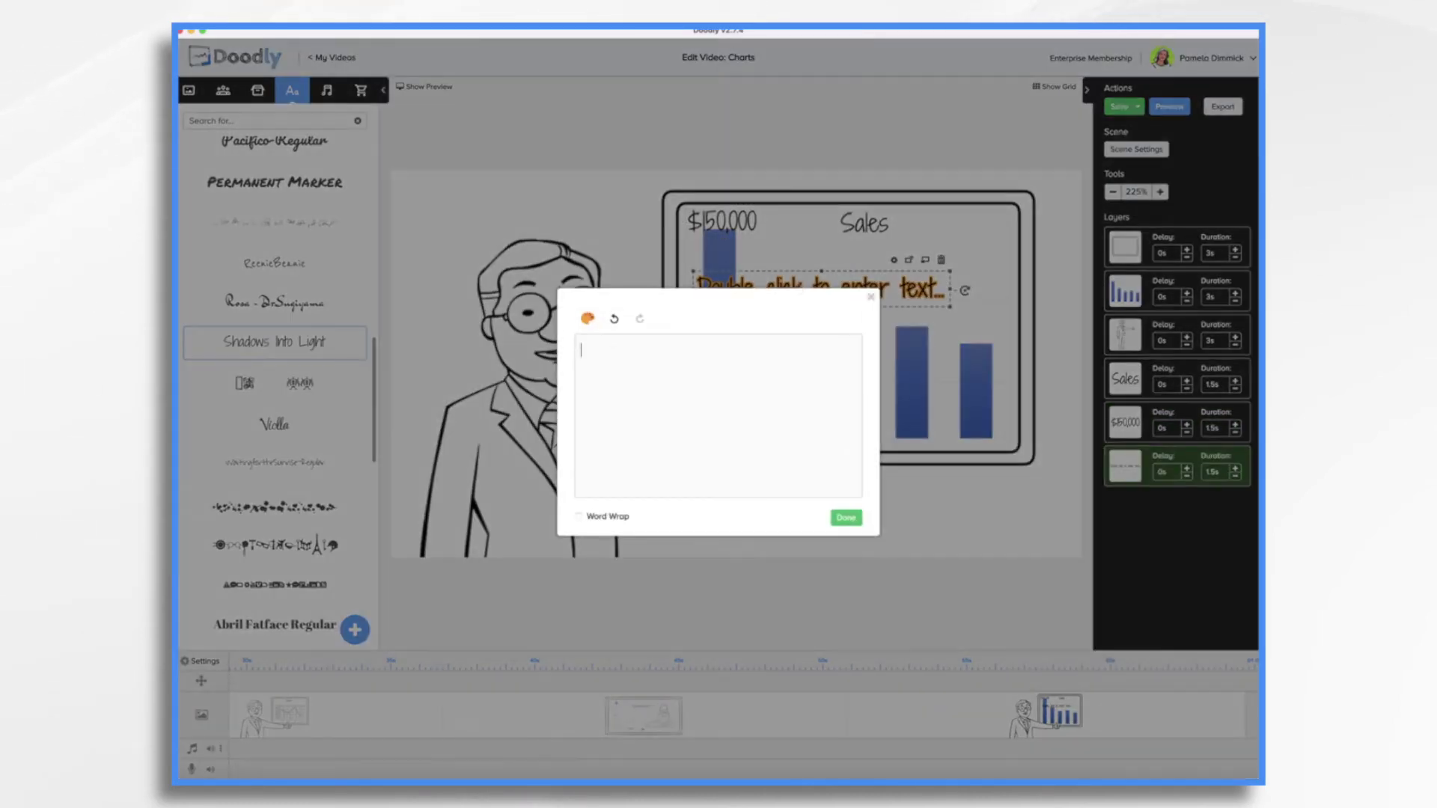
click(846, 517)
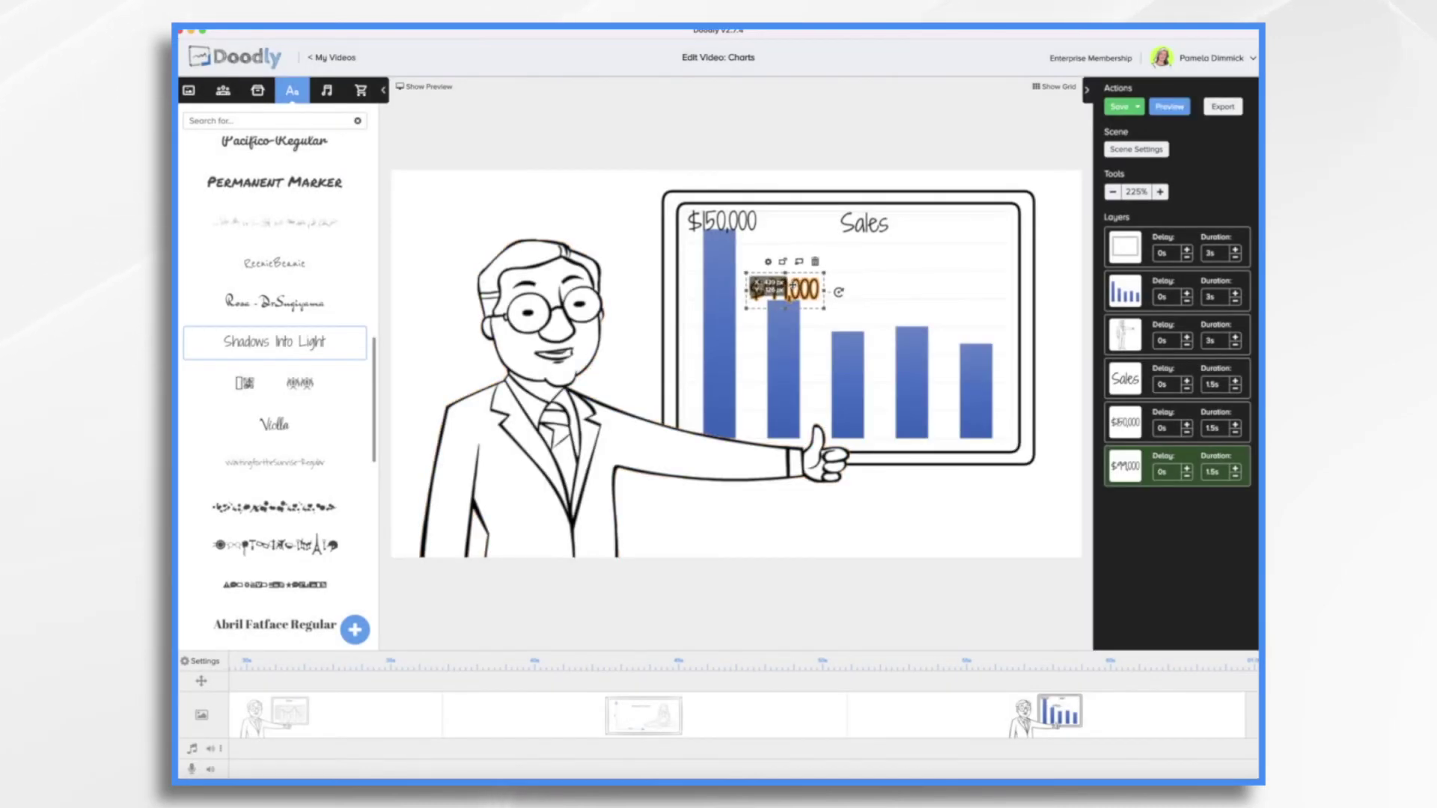
double_click(871, 322)
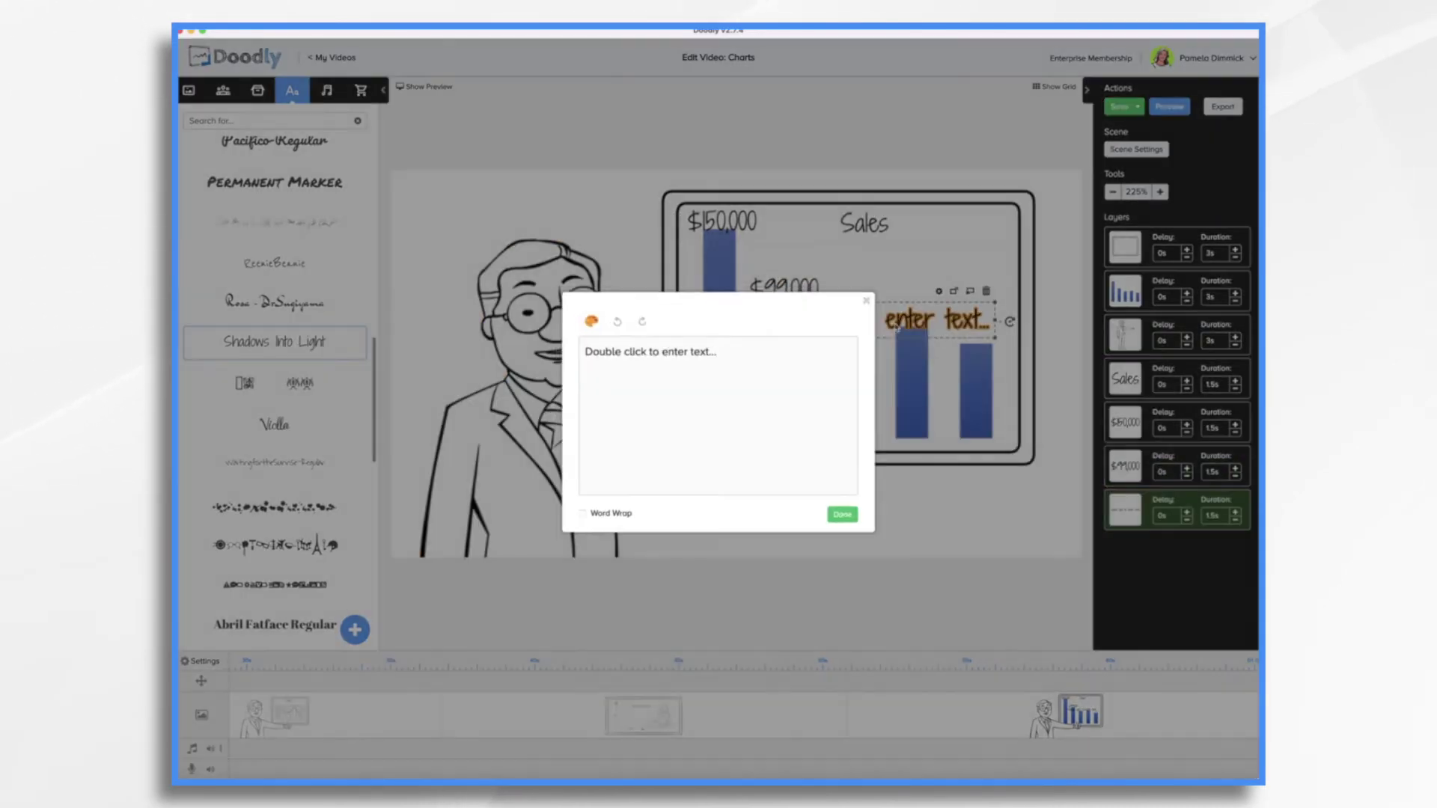
text(76,597)
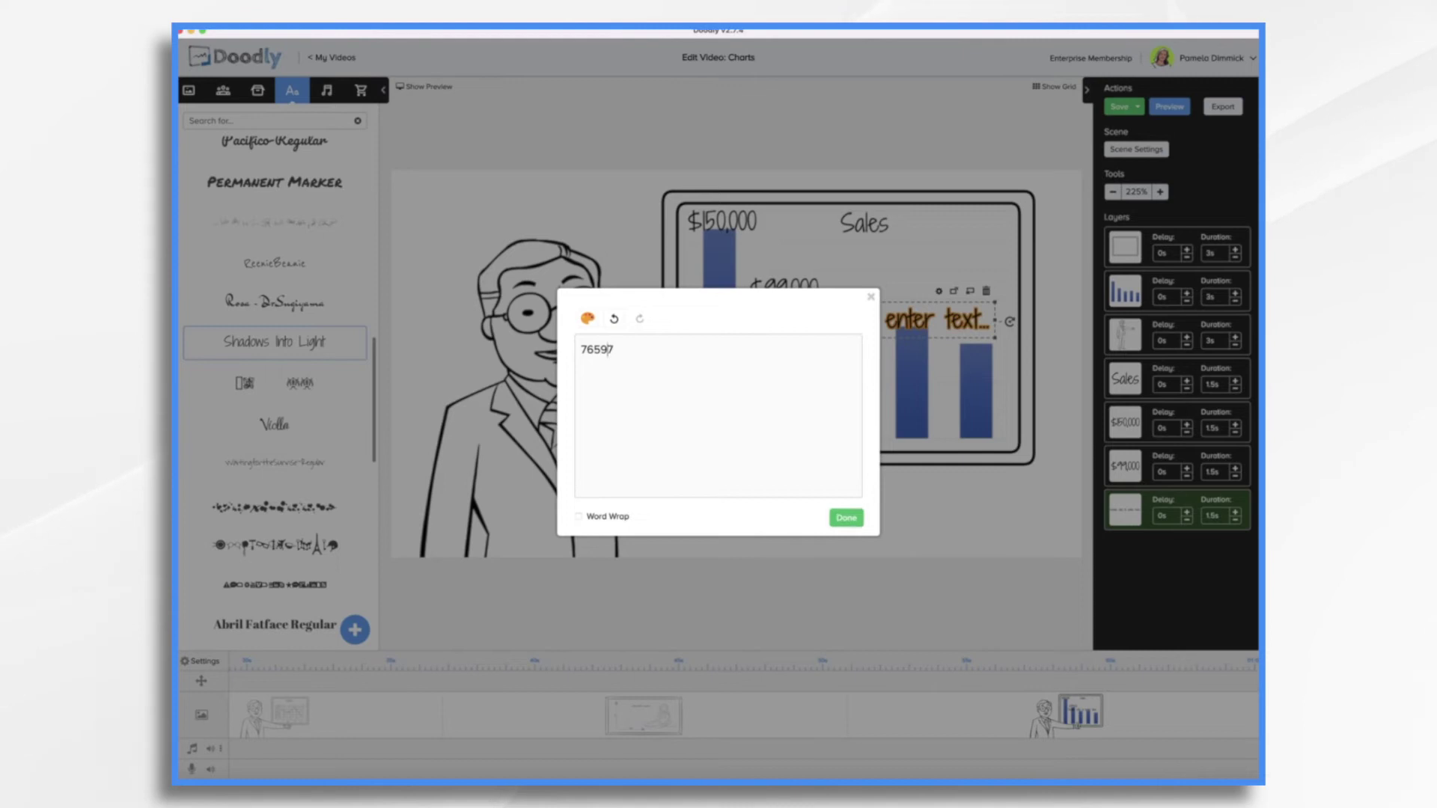
key(Home)
text($)
click(846, 517)
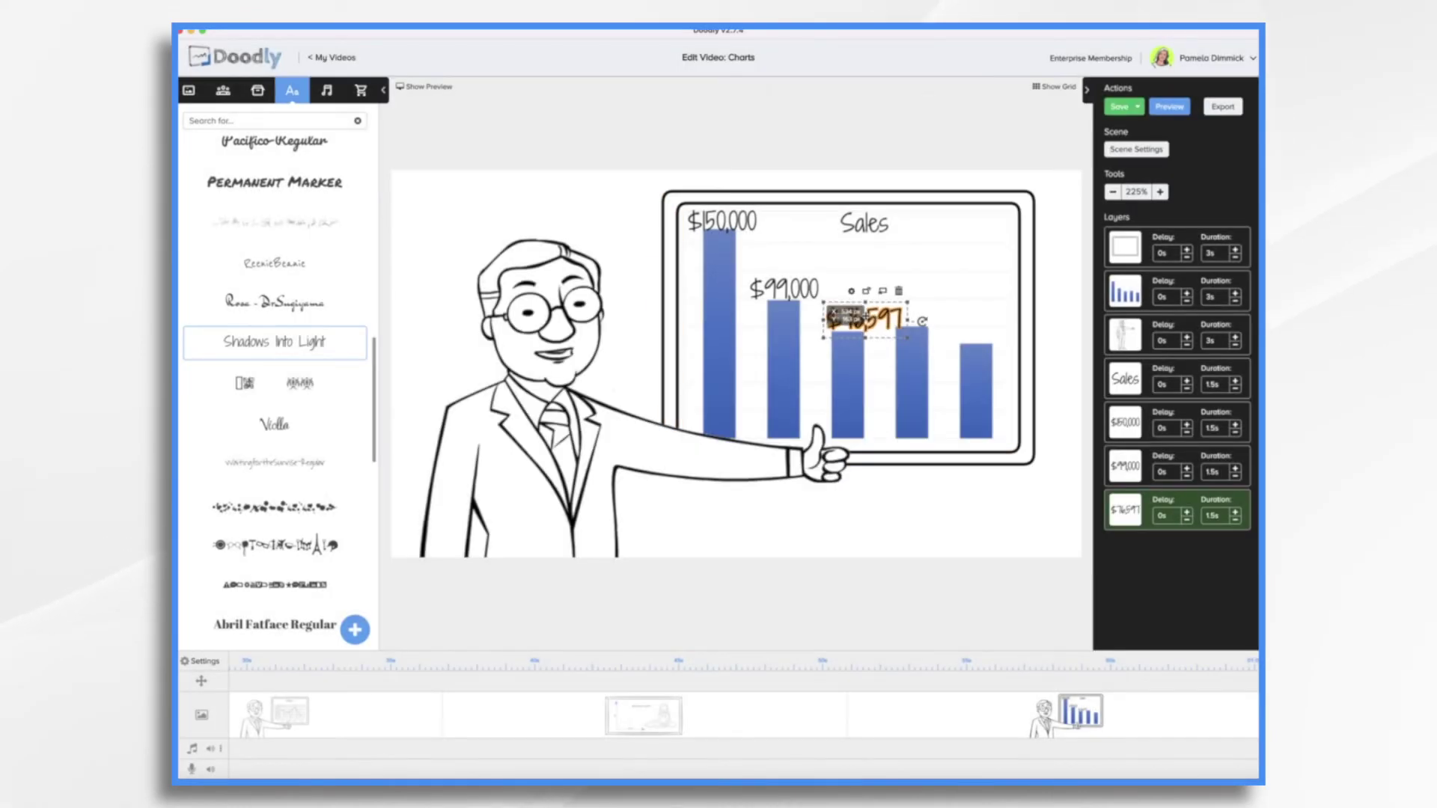
Step: Add the $80,139 and $67,834 price labels to the chart
double_click(928, 280)
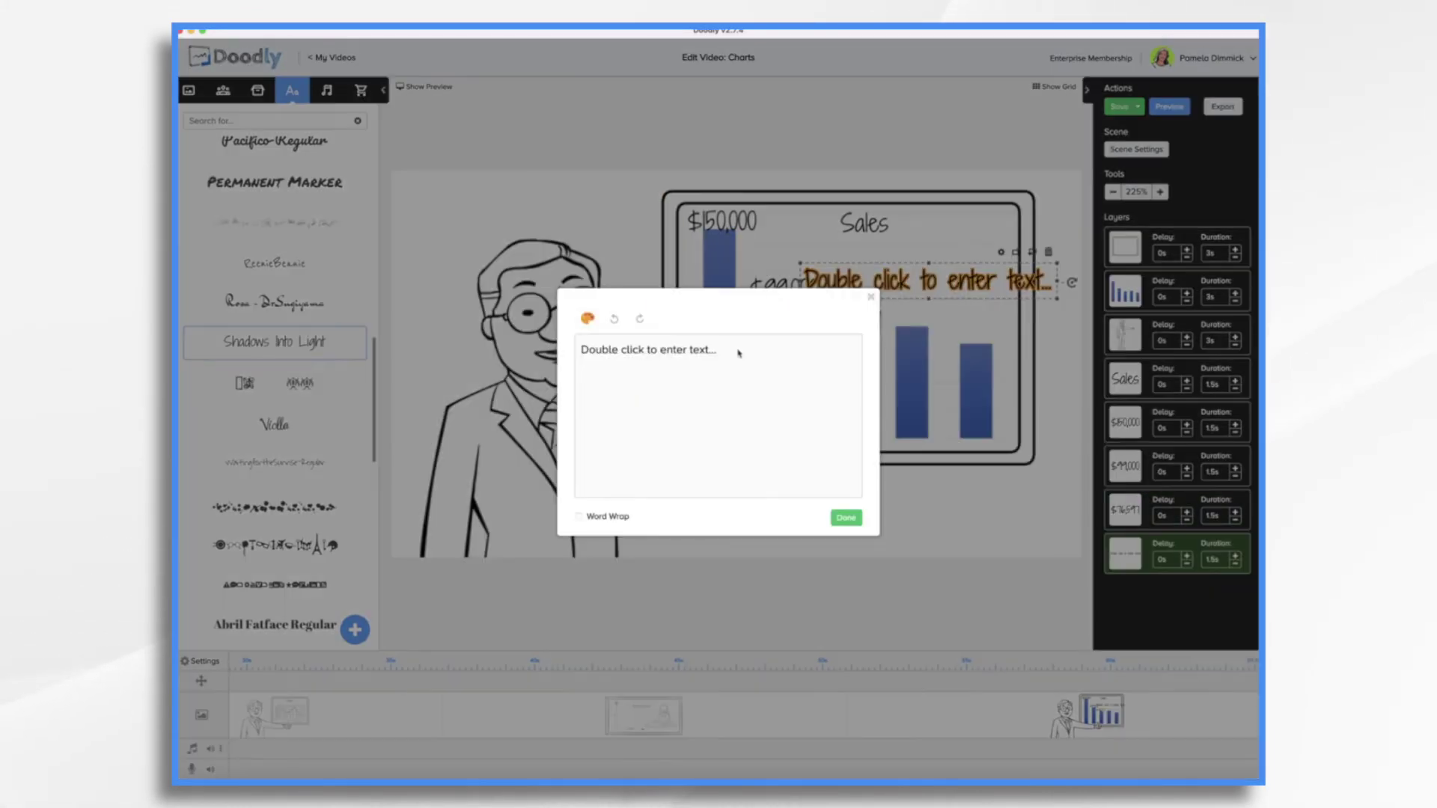
text($80,139)
click(845, 517)
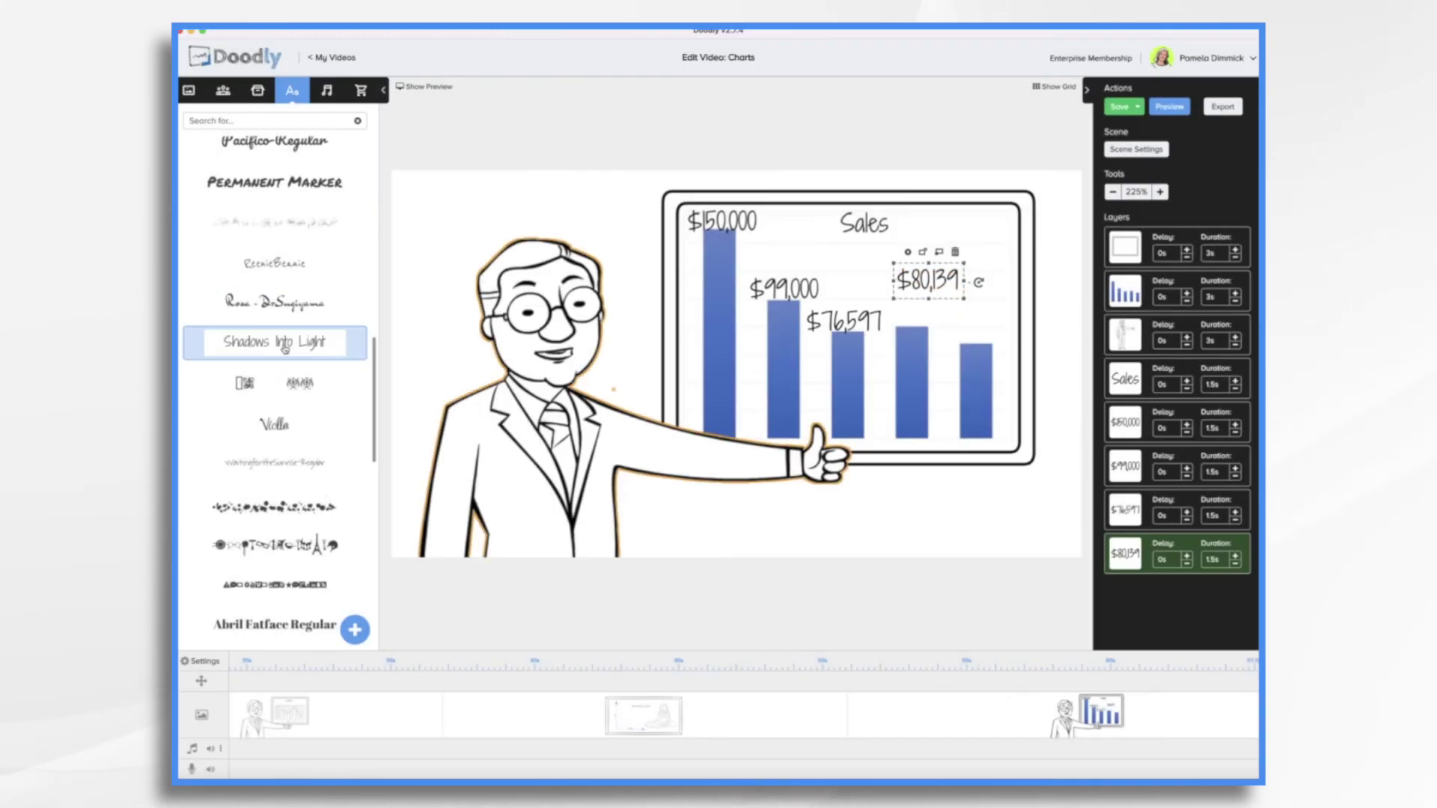
drag(275, 342, 951, 340)
double_click(952, 341)
text($)
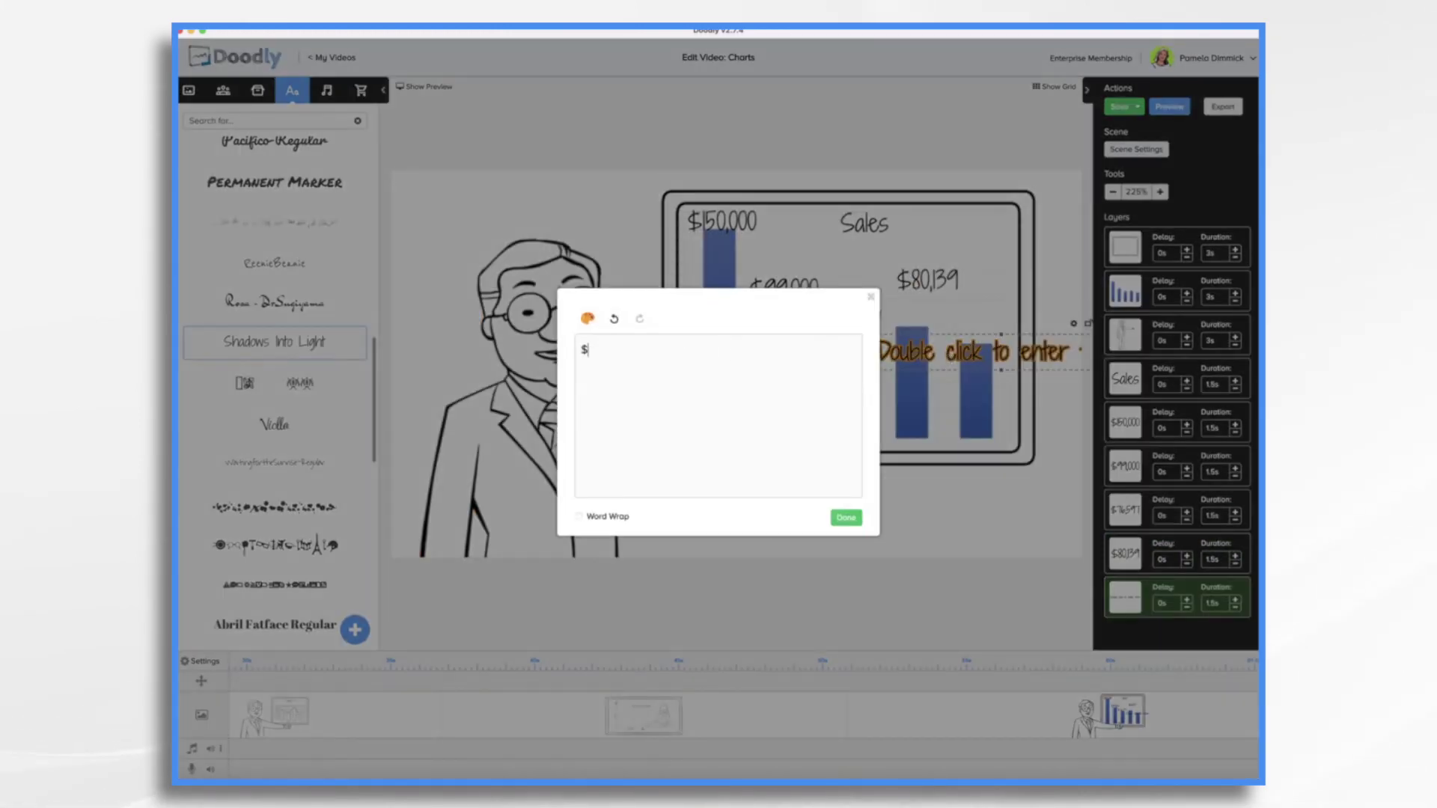
text(67,834)
click(846, 517)
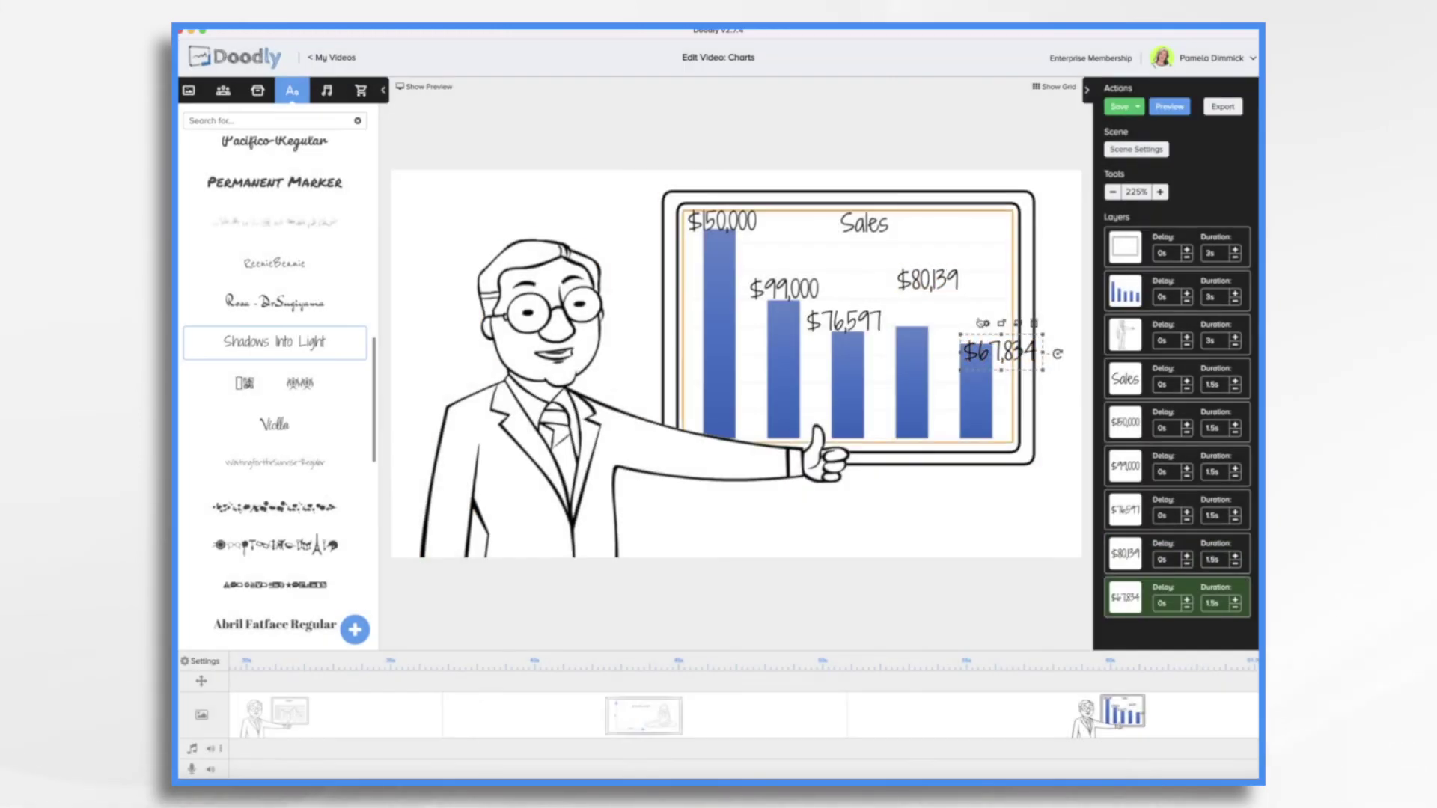
Step: Select the five price labels, scale them down and move them onto the bars
shift+click(1132, 558)
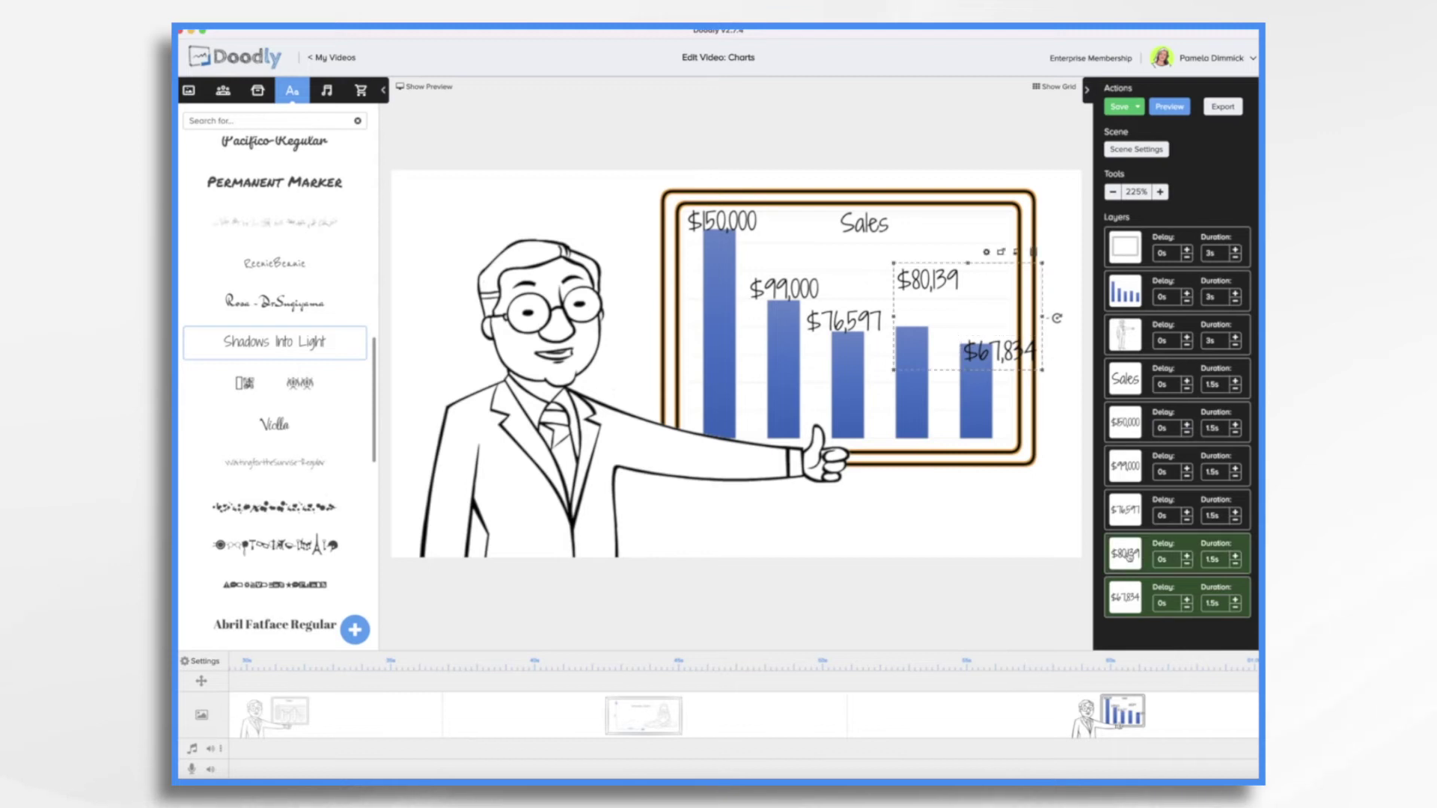
shift+click(1134, 509)
shift+click(1134, 465)
shift+click(1132, 423)
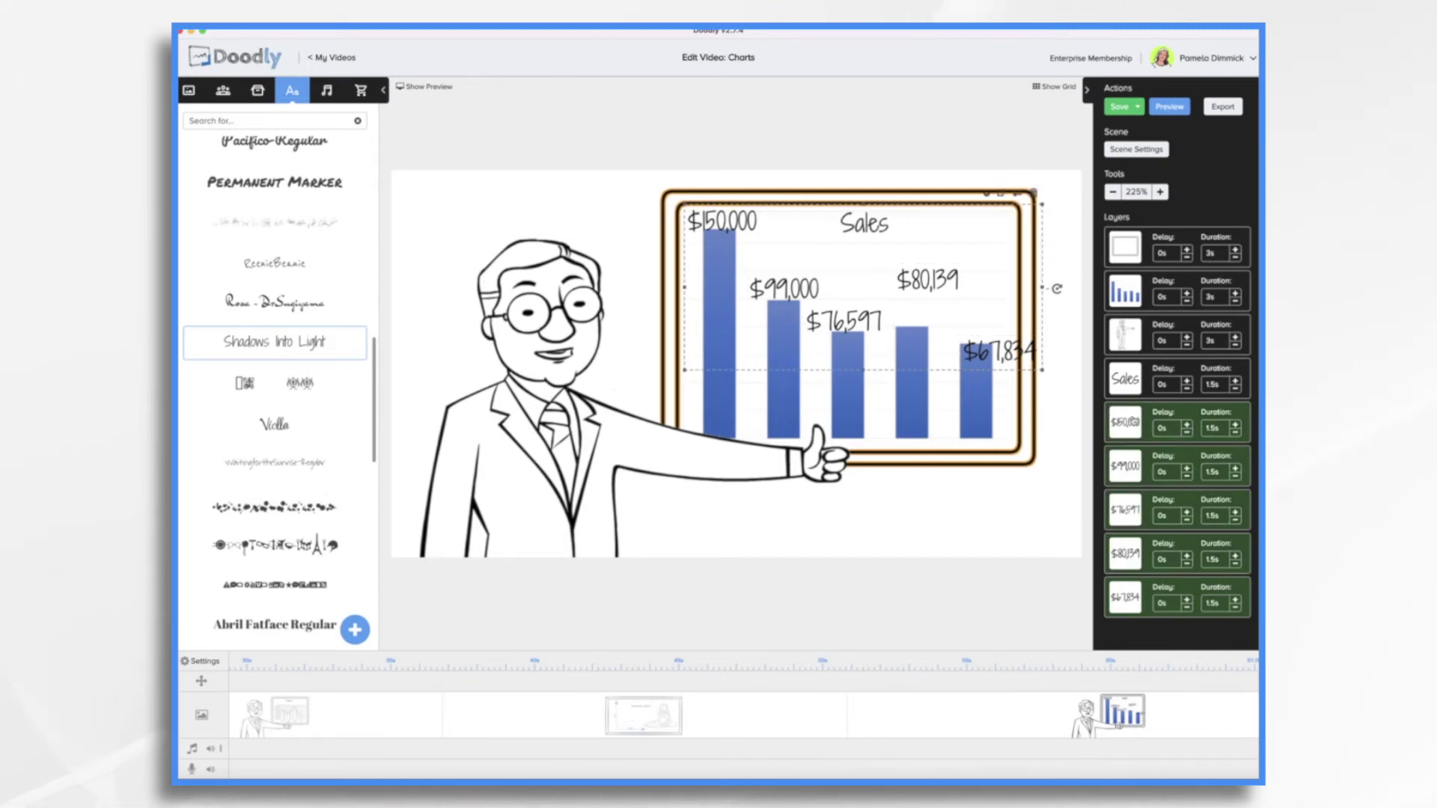
drag(1042, 371, 935, 320)
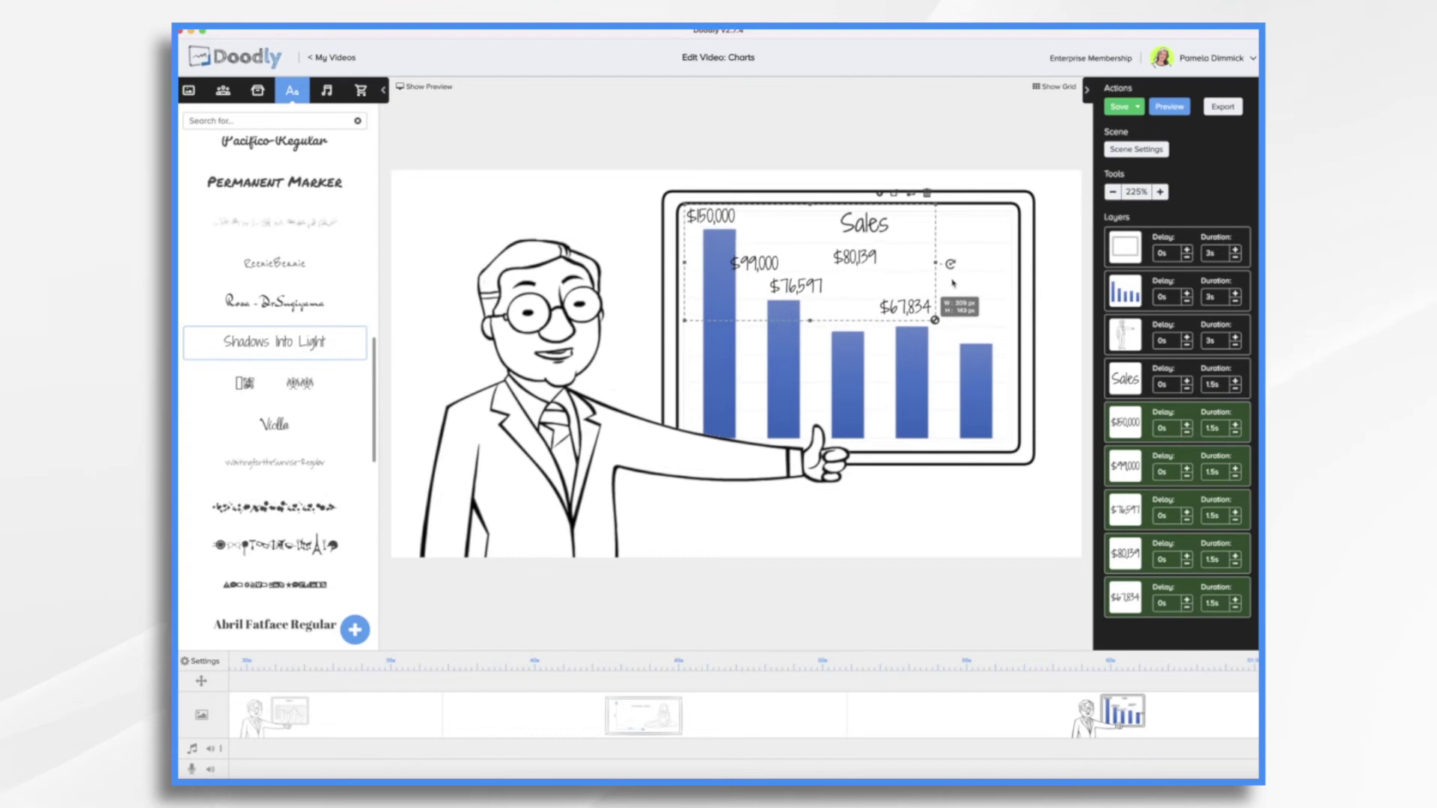
drag(809, 283, 914, 383)
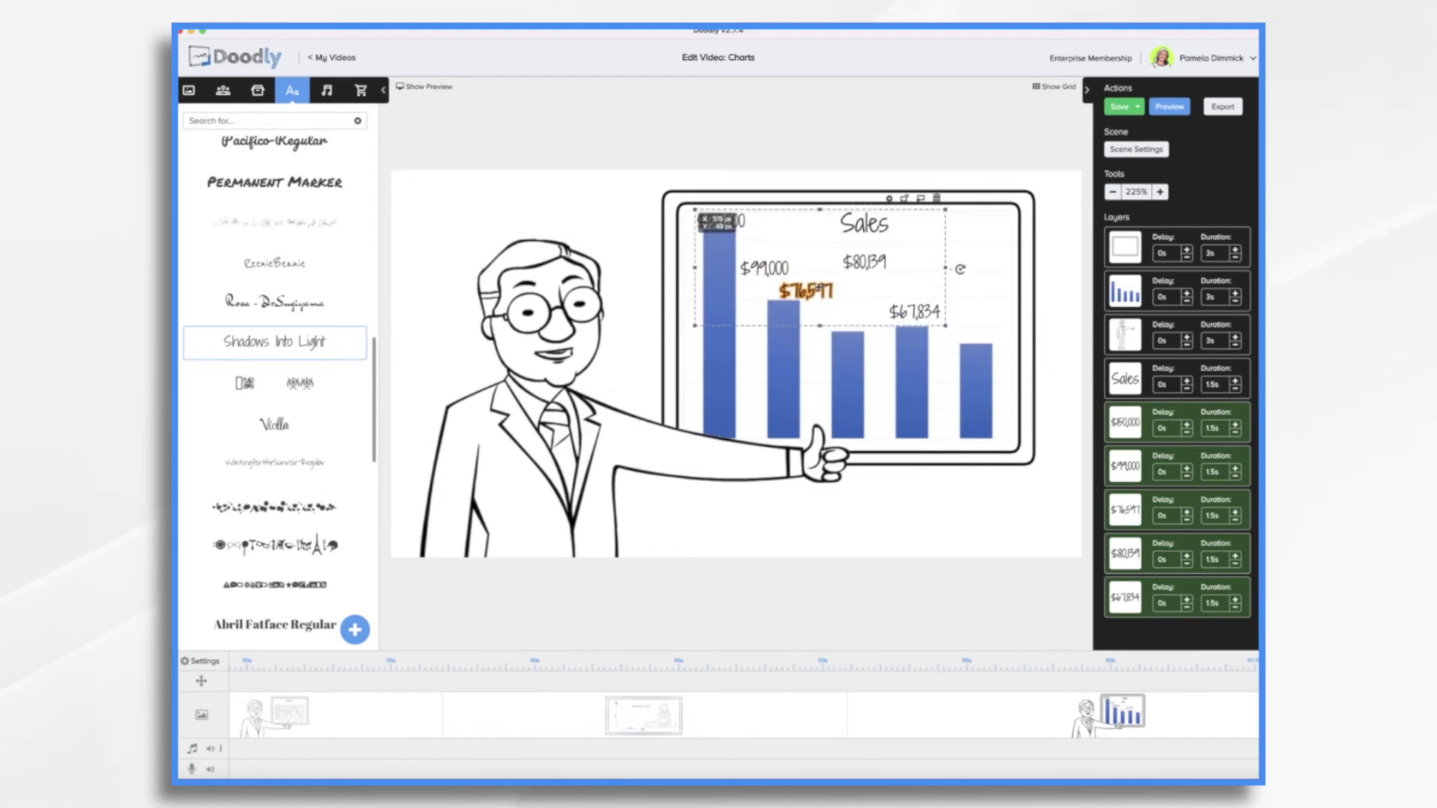
click(942, 391)
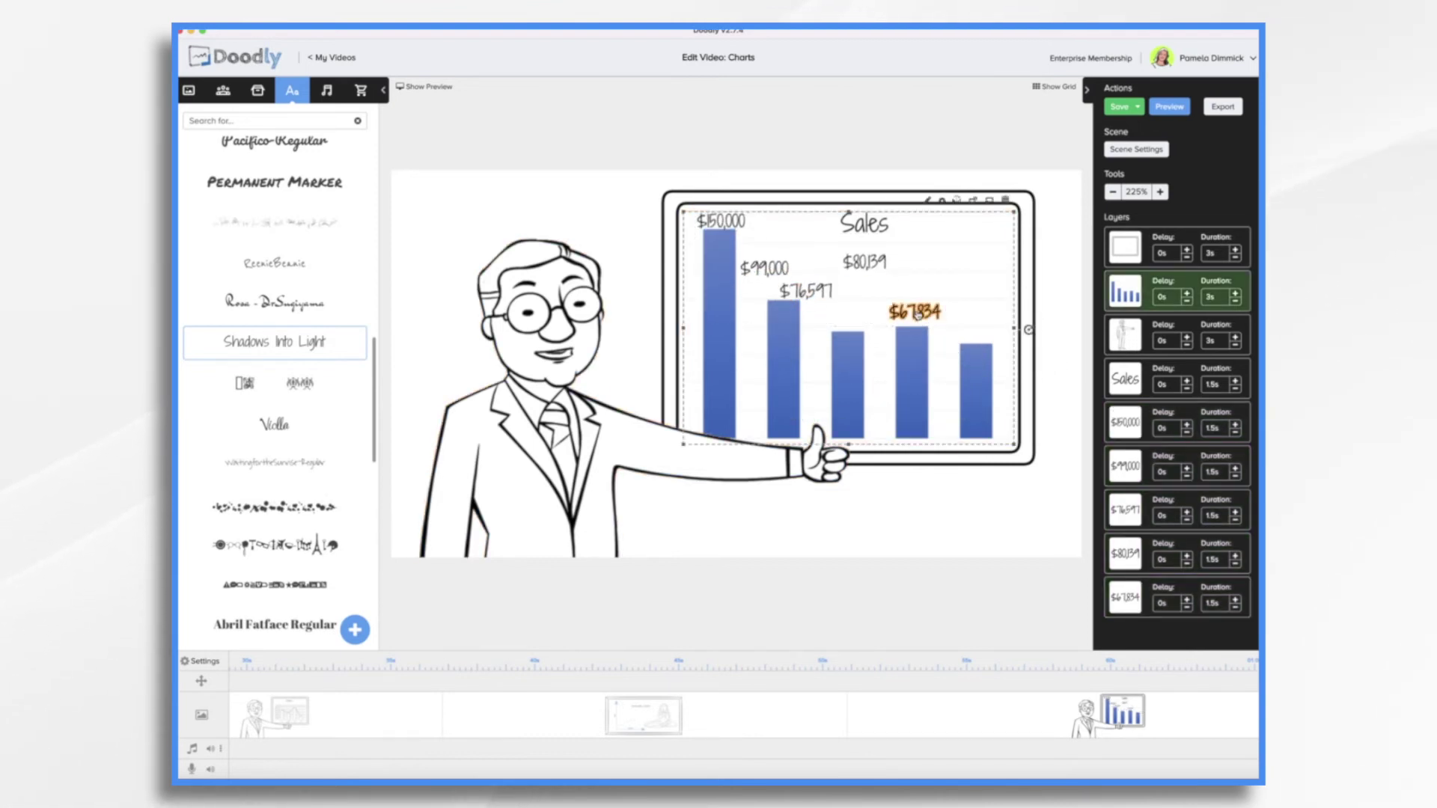
Step: Place $67,834, $80,139, $76,597 and $99,000 above their matching bars
drag(914, 312, 977, 334)
click(864, 262)
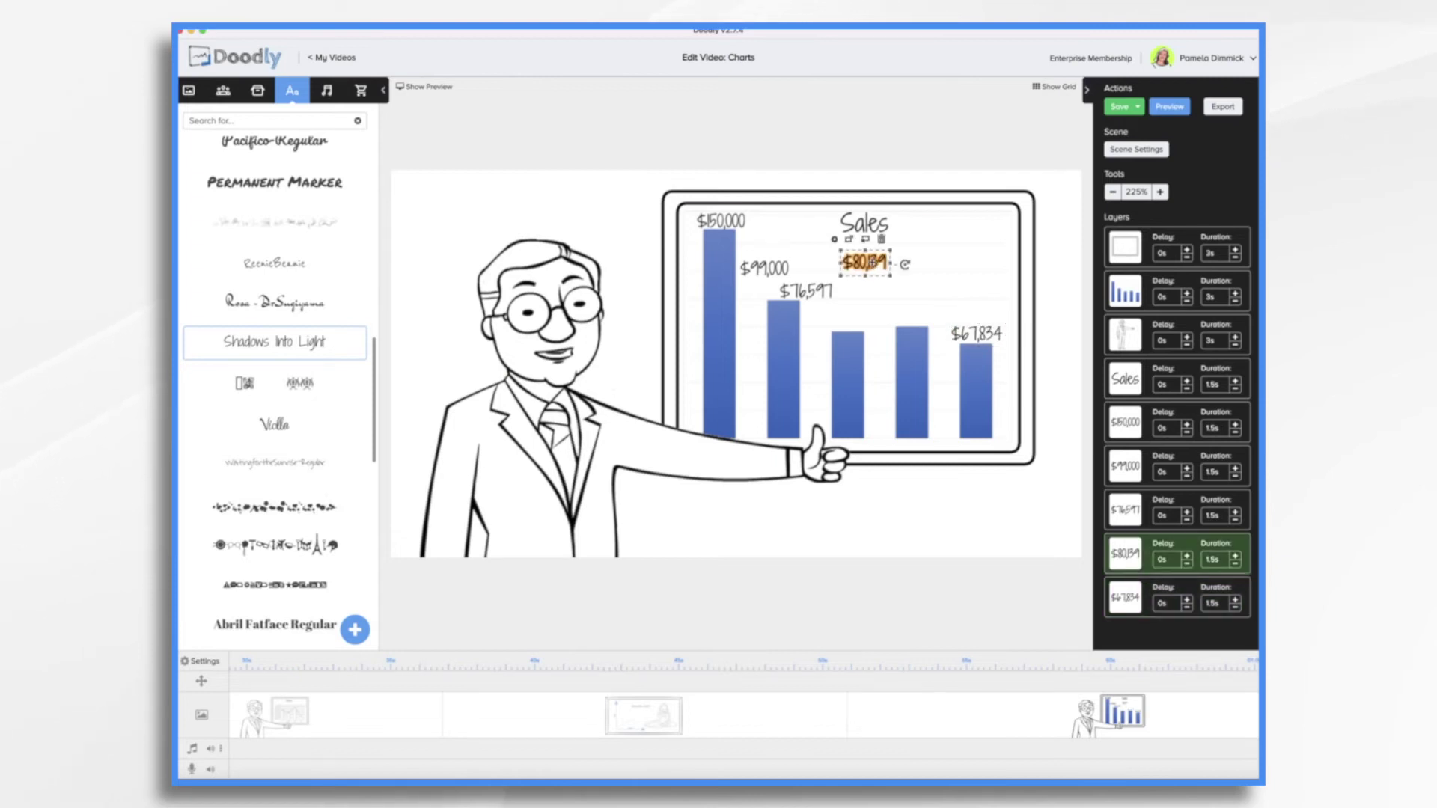
drag(865, 260, 911, 315)
drag(803, 290, 850, 320)
drag(764, 269, 782, 285)
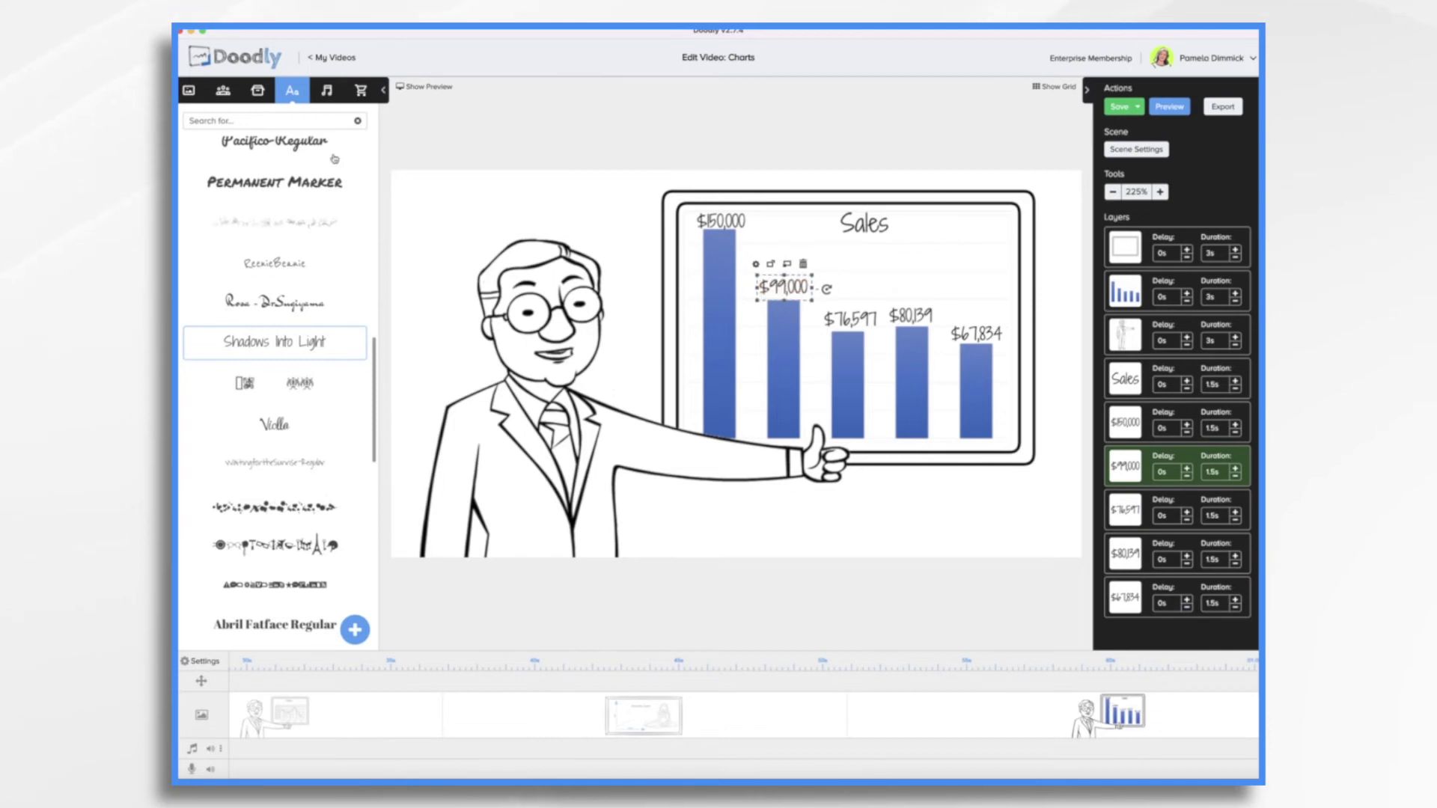
Step: Add the 2017–2021 year labels, set the board frame's duration to 1s, and open the chart asset
drag(314, 340, 760, 390)
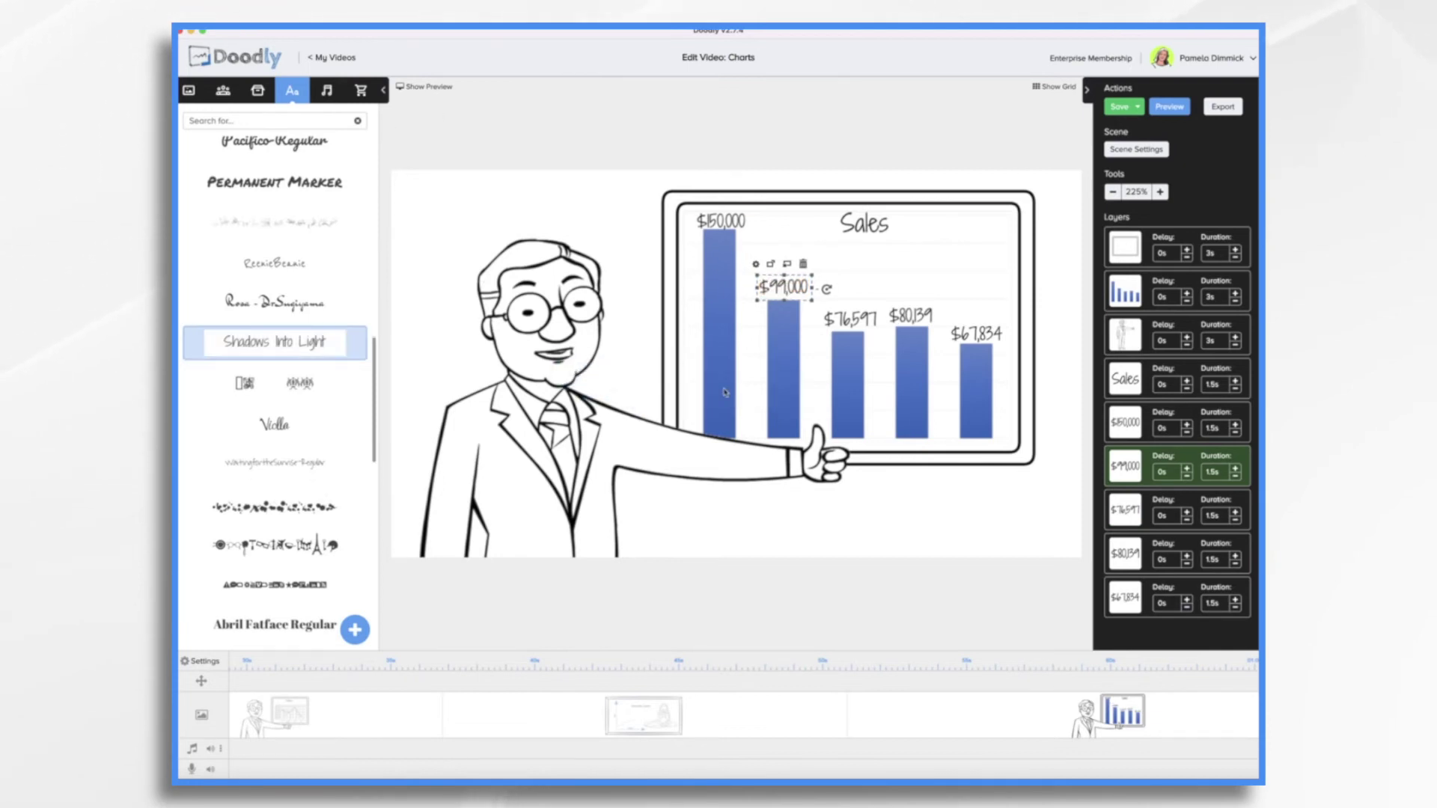
double_click(760, 390)
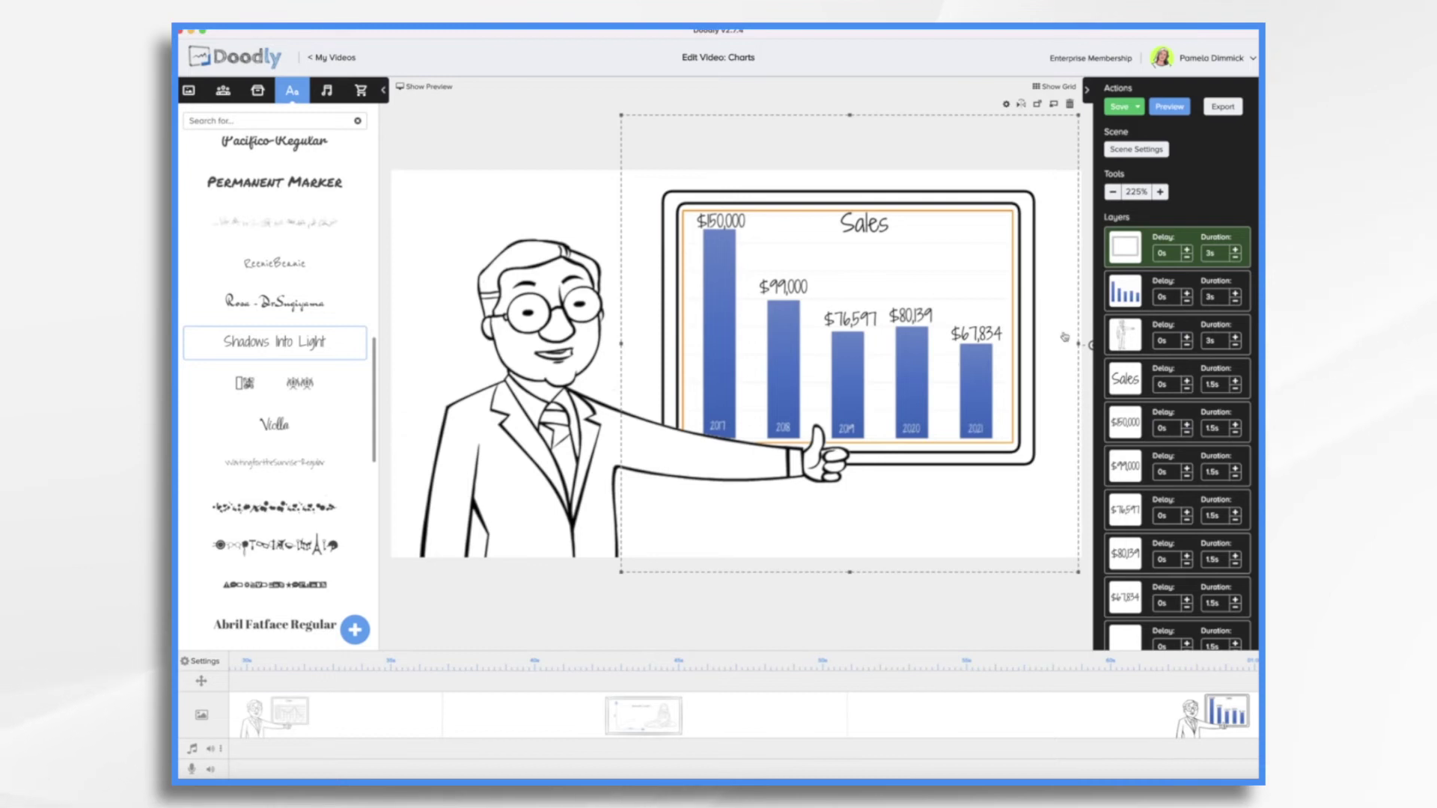
click(1236, 258)
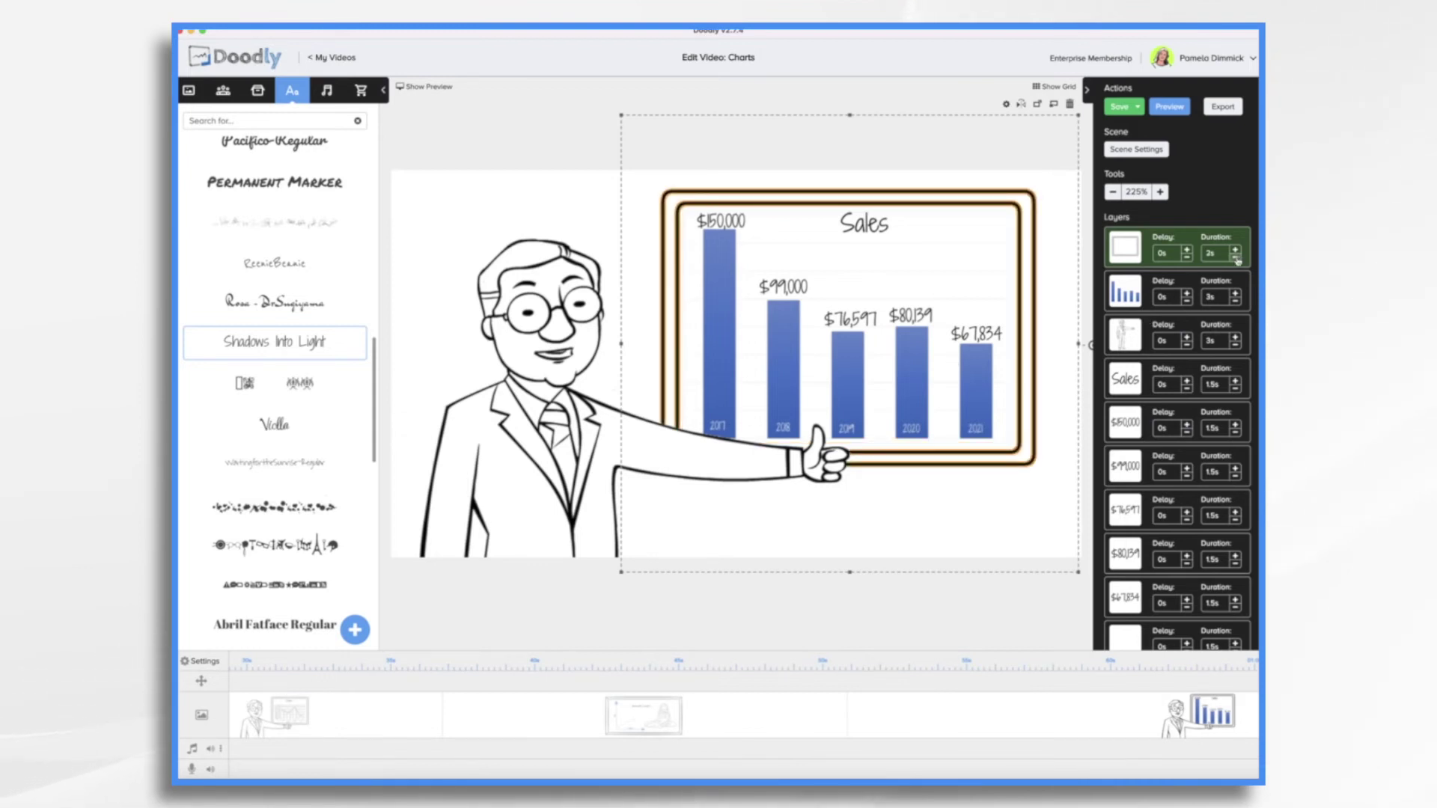
click(1236, 258)
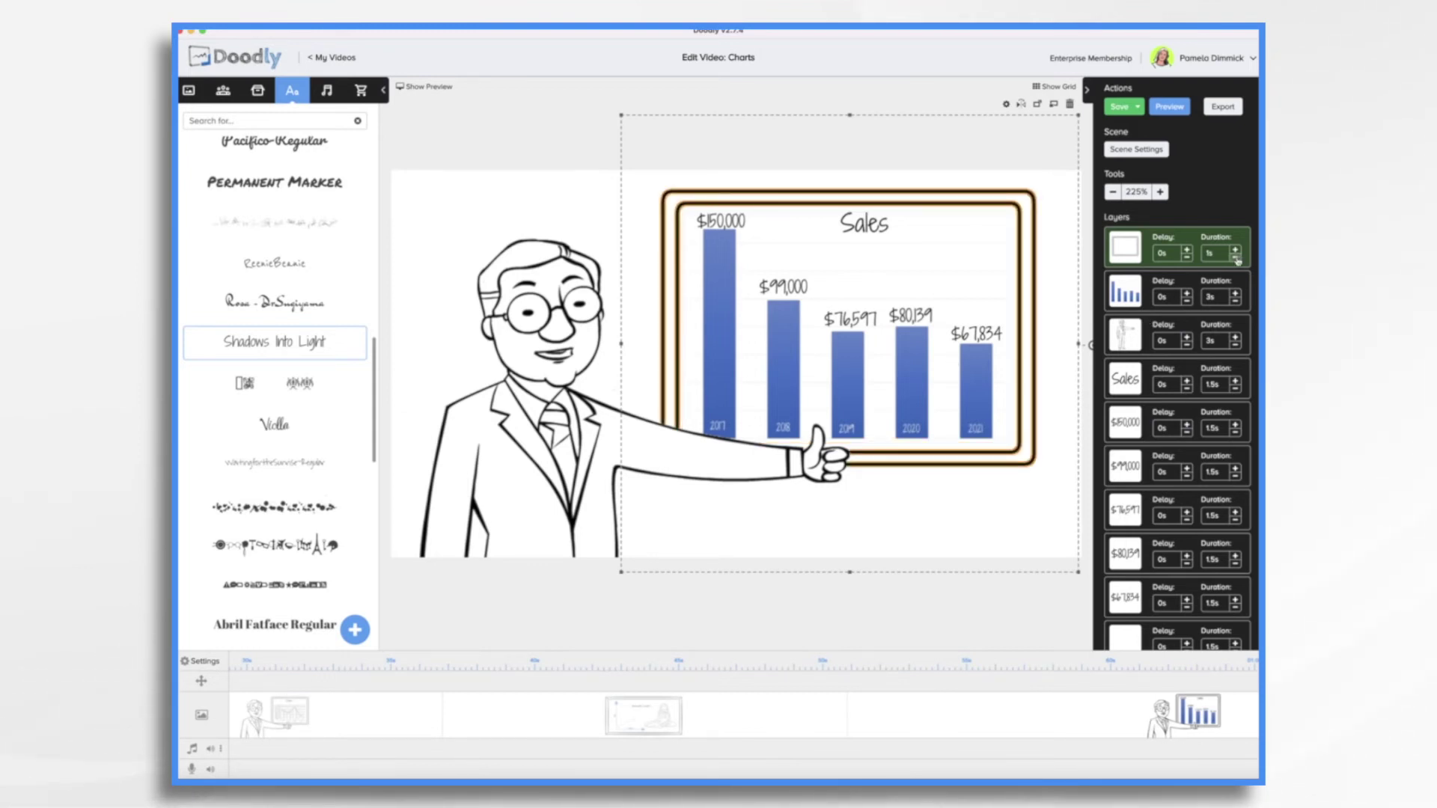
click(1124, 287)
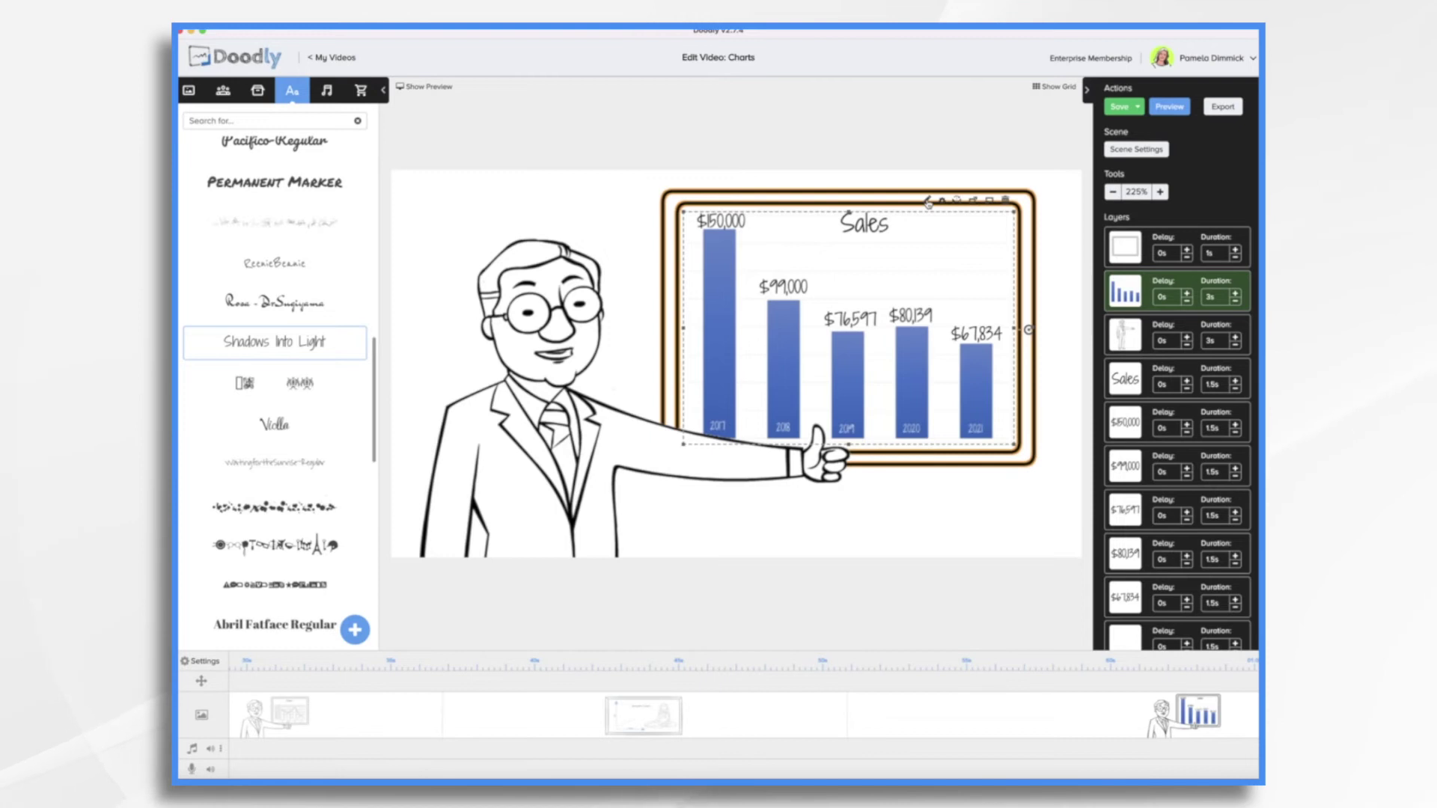
click(927, 202)
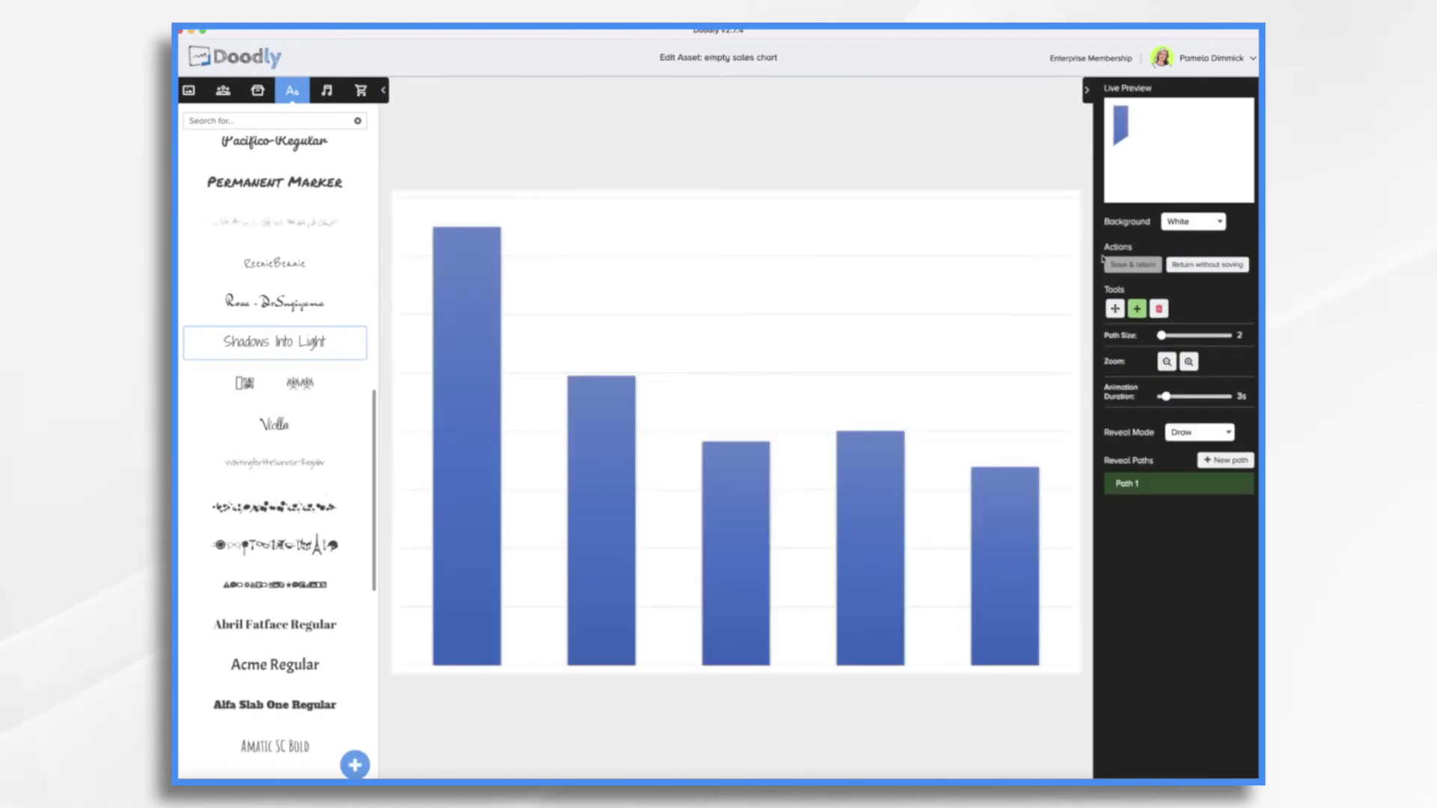
Step: Switch the bar chart's Reveal Mode to Fade and save back to the Charts scene
click(1197, 433)
click(1183, 447)
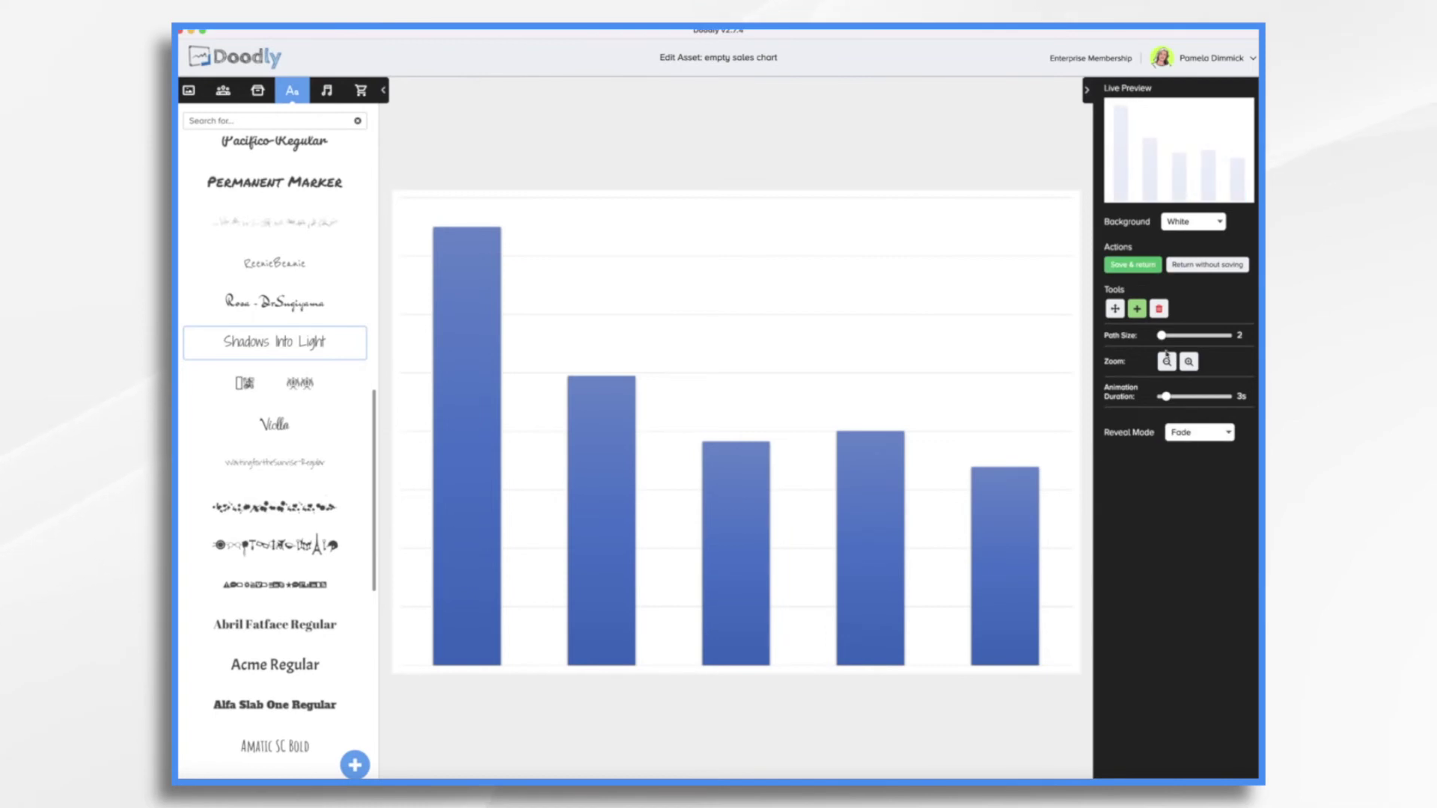
click(1133, 265)
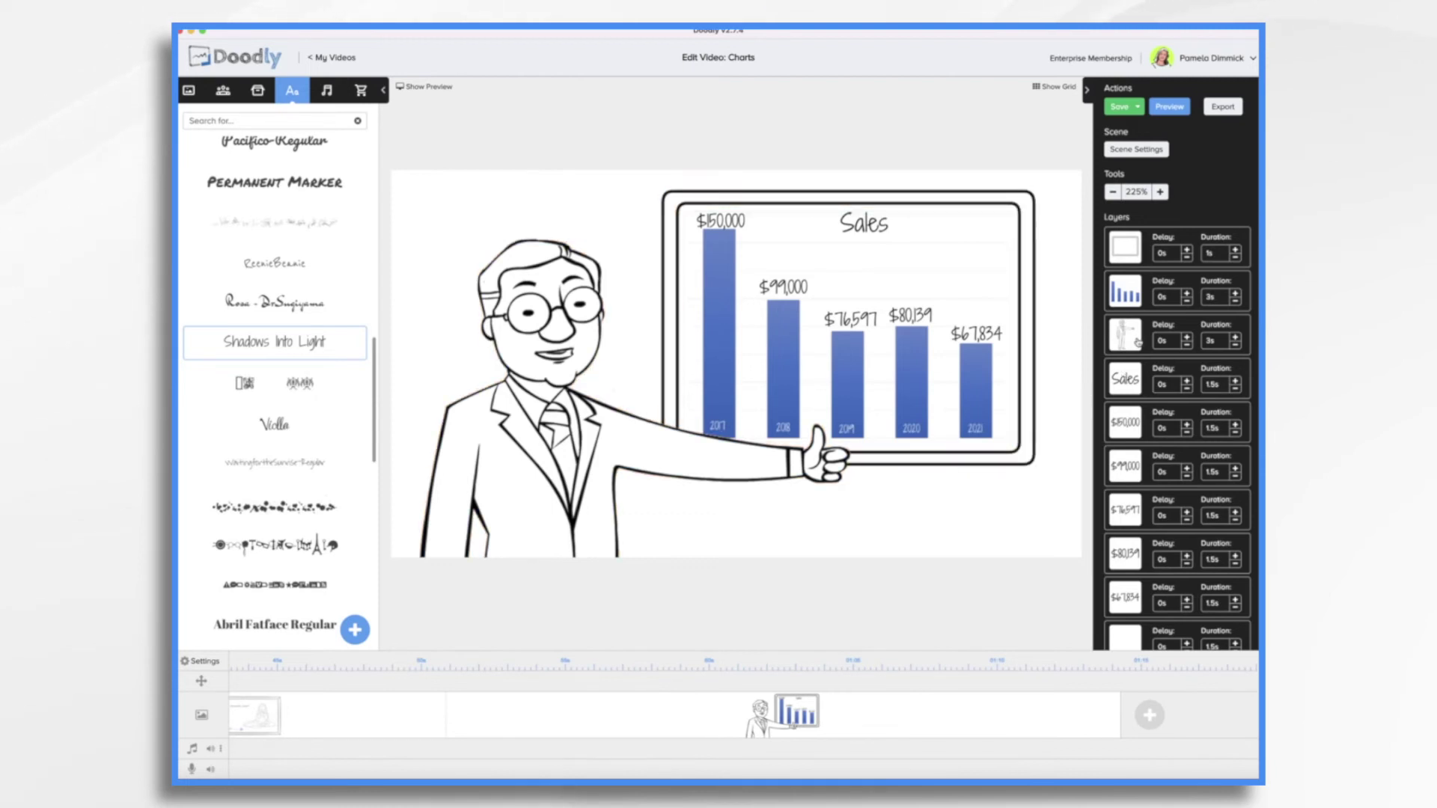
Step: Move the presenter layer lower in the layer order
drag(1138, 342, 1150, 651)
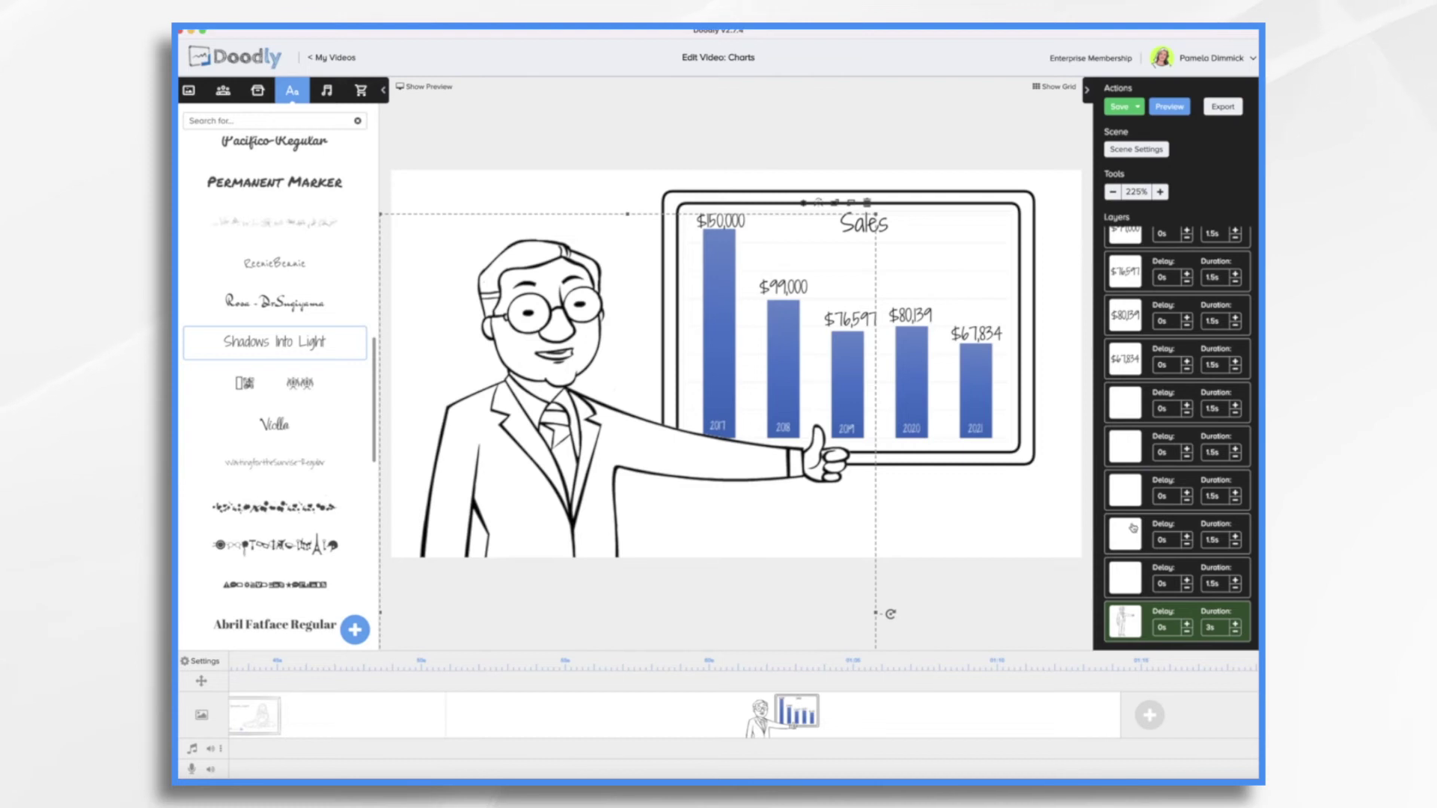
scroll(1132, 528, up, 3)
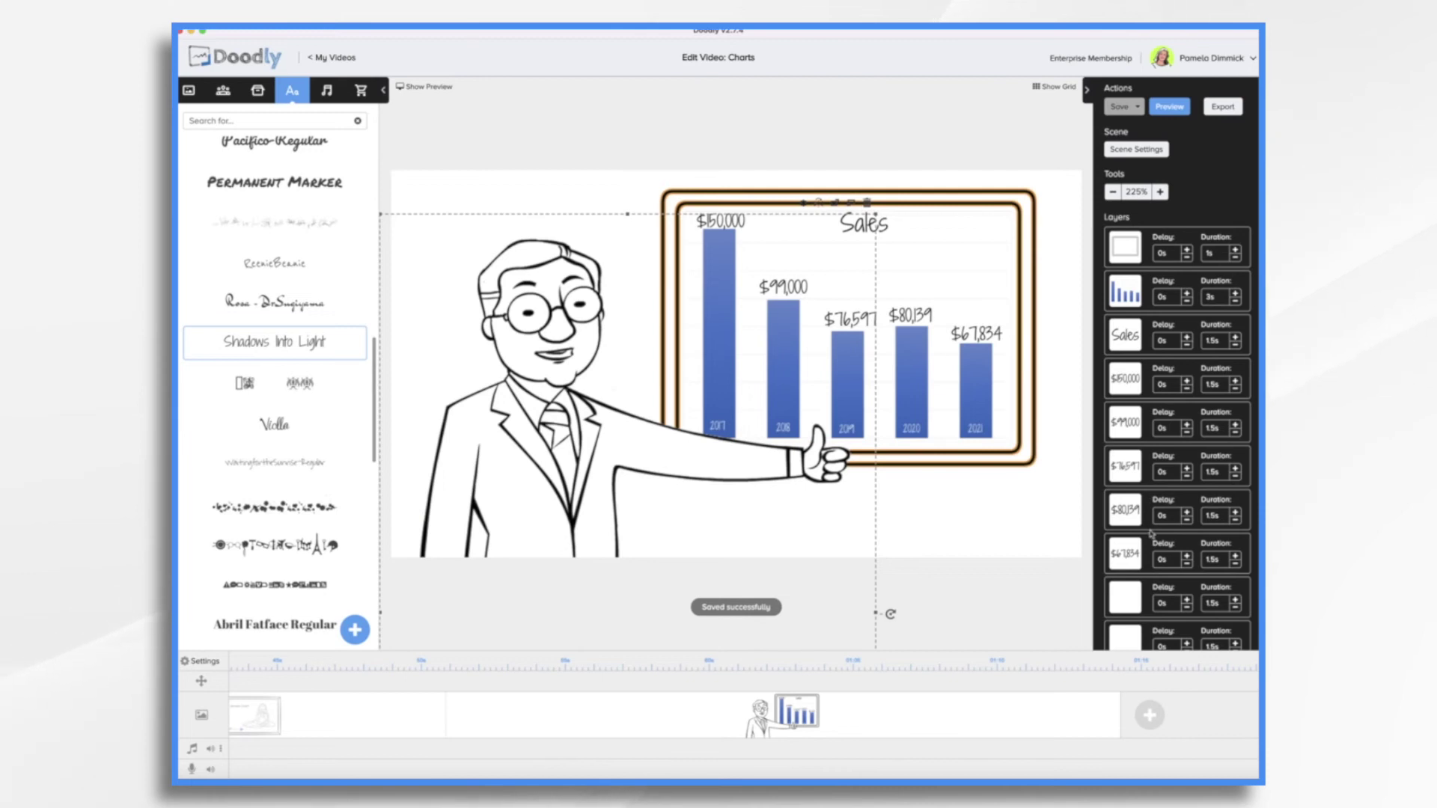
scroll(1151, 533, down, 3)
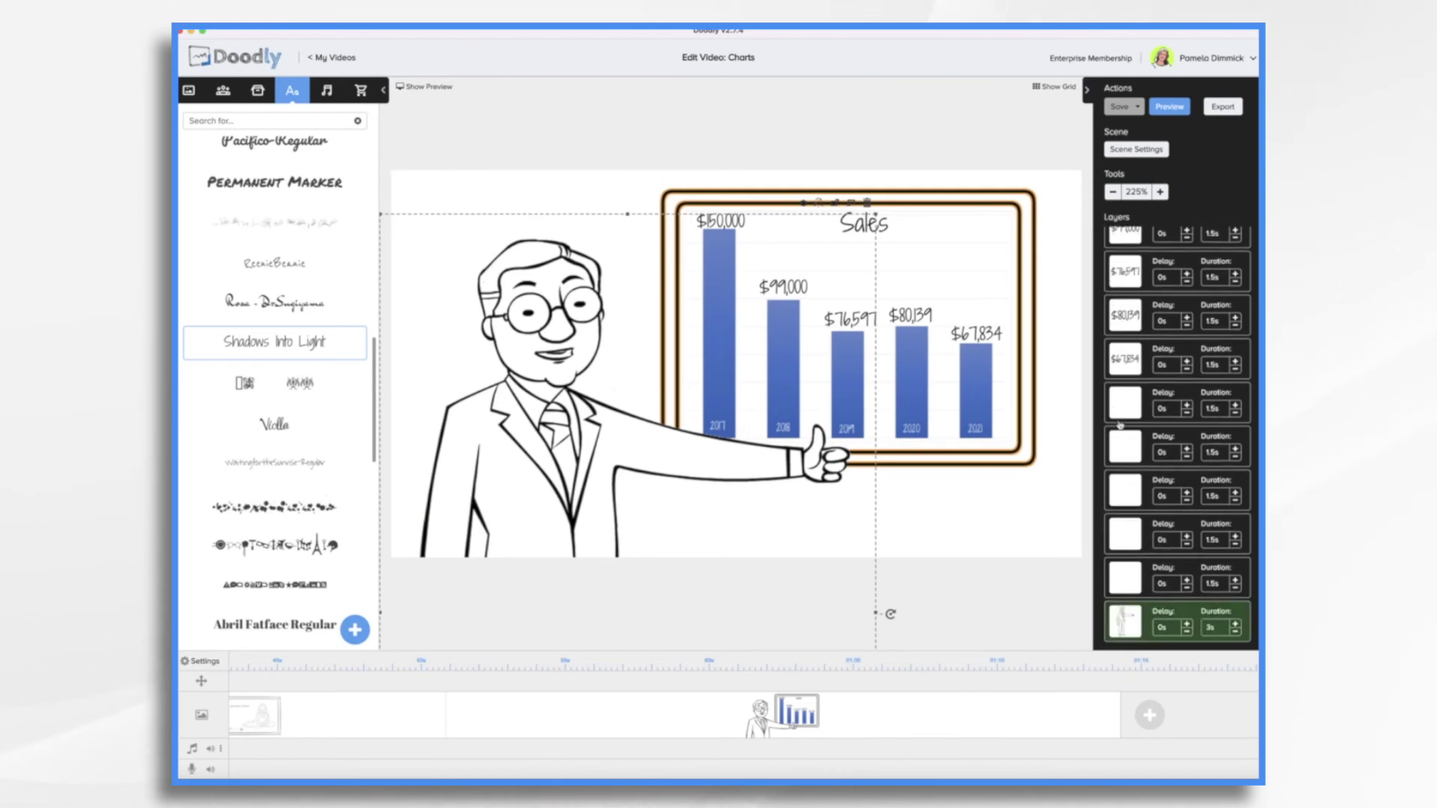
Step: Slot the year-label layers between the dollar-amount layers, e.g. 2018 below $150,000
drag(1119, 402, 1125, 358)
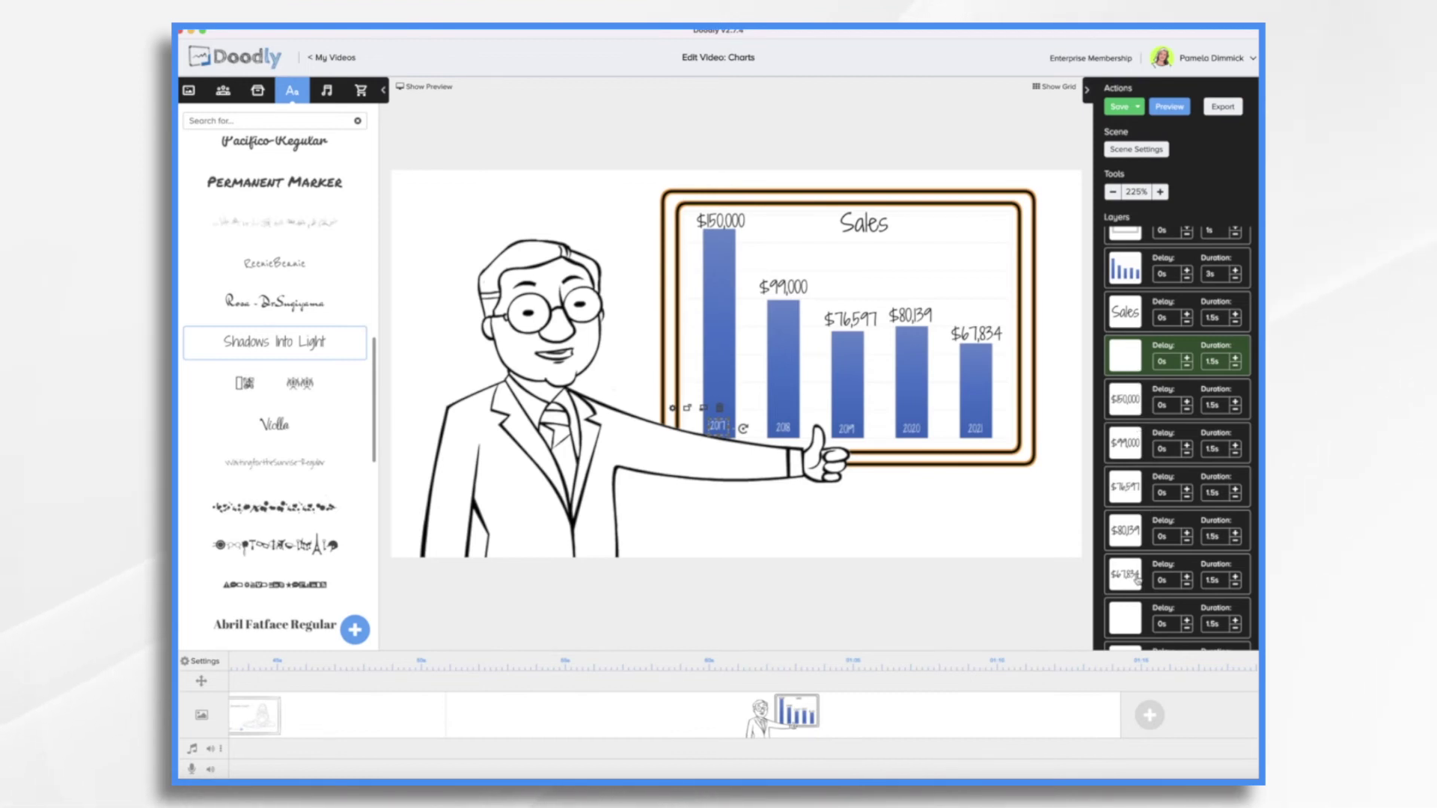
drag(1130, 602, 1132, 487)
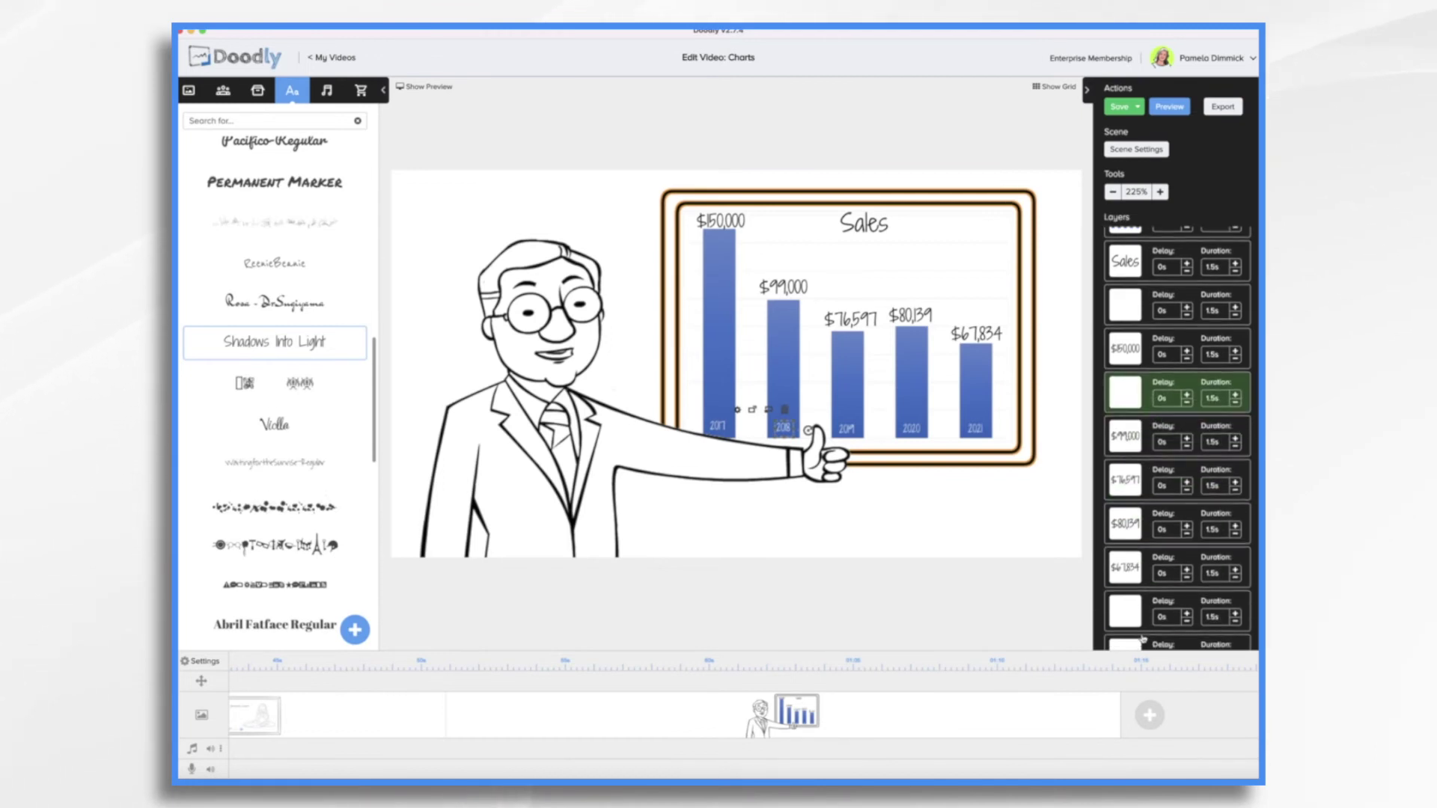
scroll(1143, 639, down, 1)
drag(1129, 599, 1149, 509)
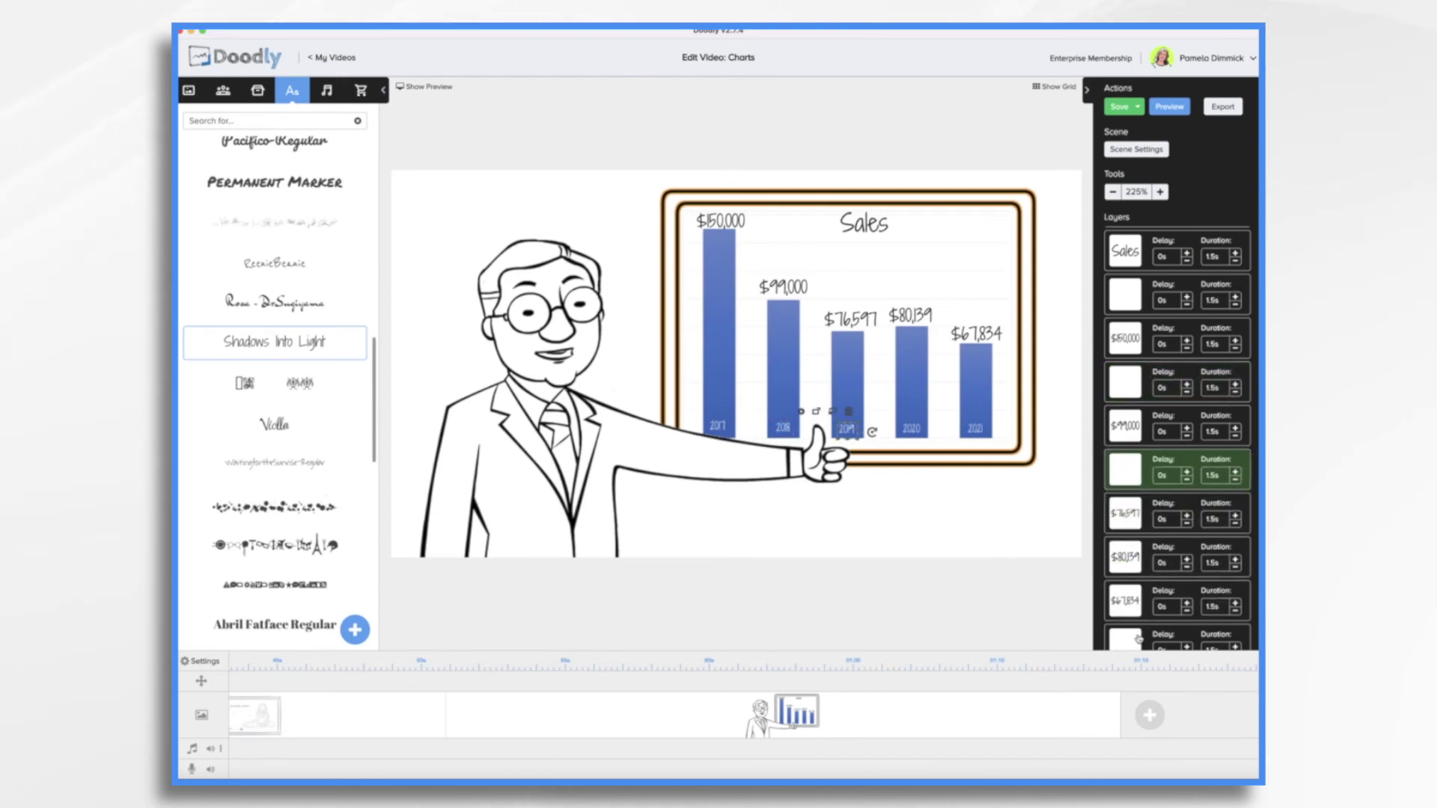
drag(1137, 638, 1155, 528)
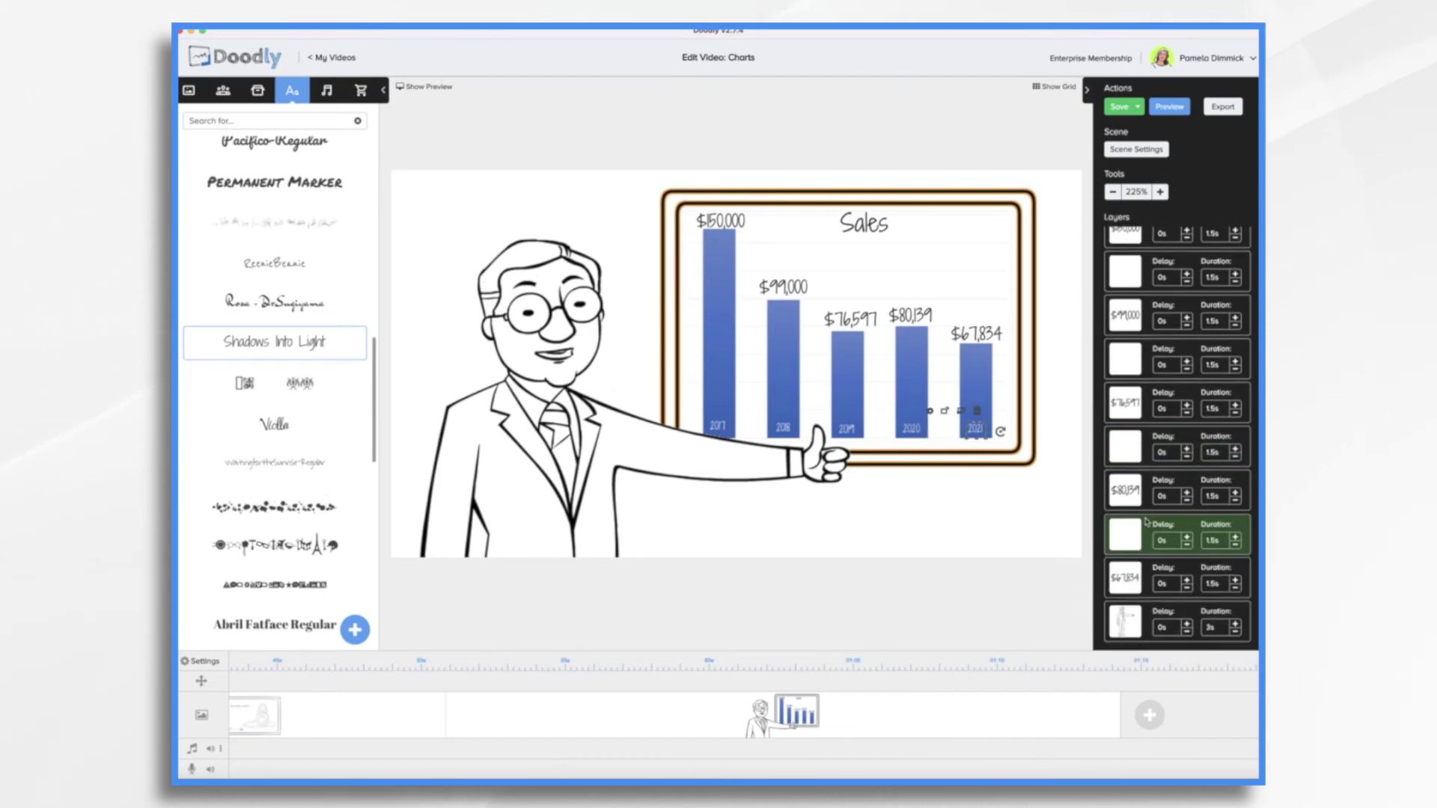
right_click(833, 721)
click(846, 656)
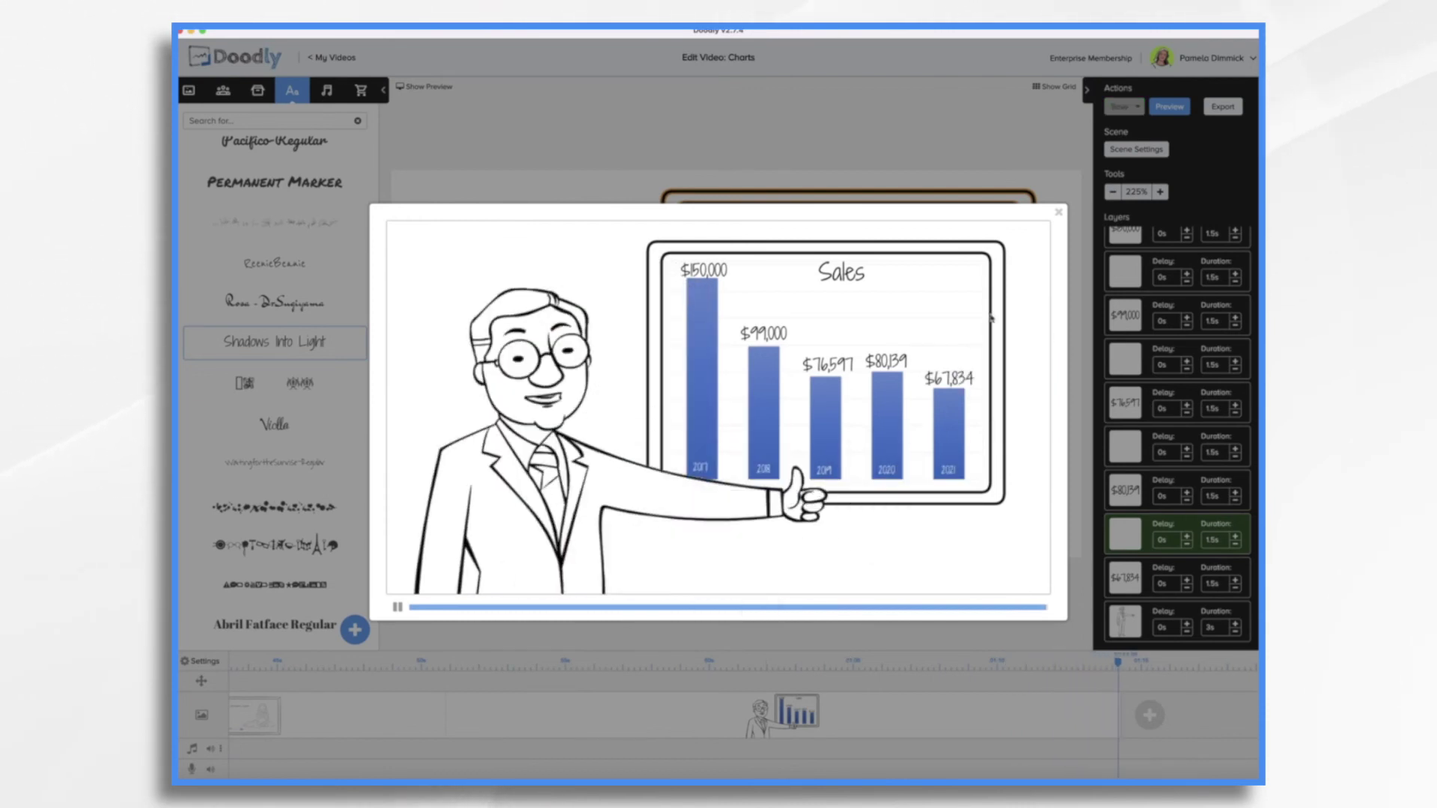
click(1058, 213)
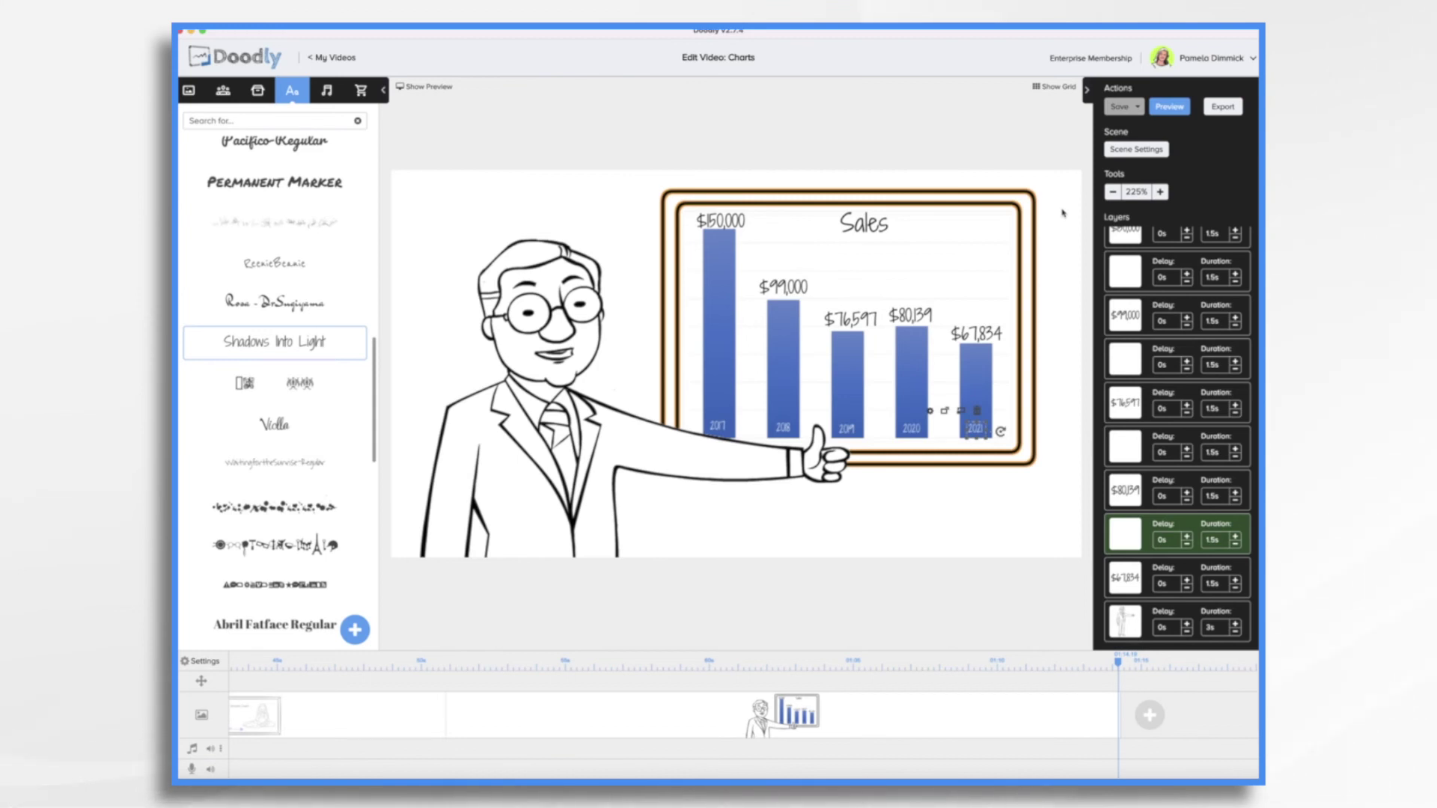
Step: Move three year-label layers above Sales and set their durations to 0s
scroll(1172, 322, up, 3)
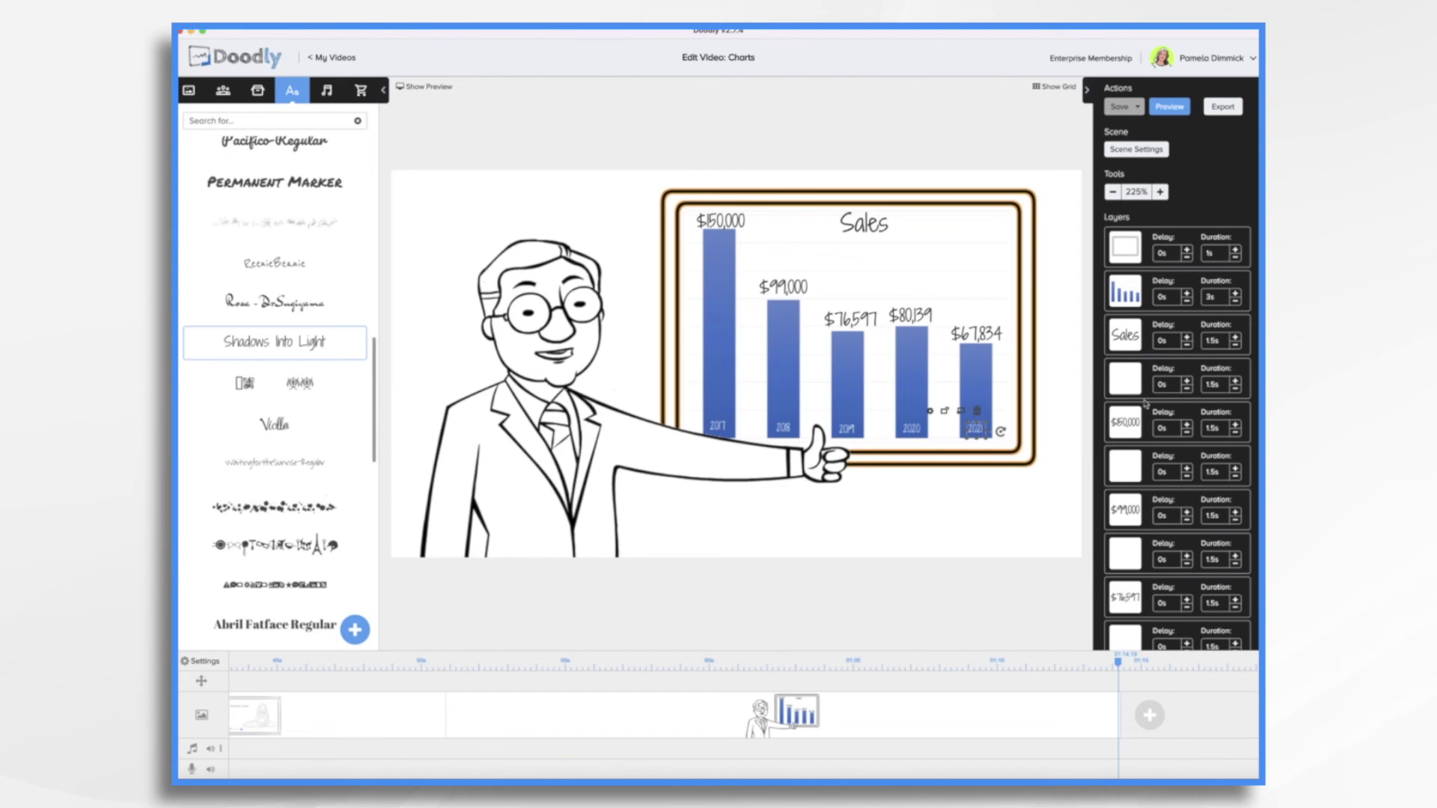
drag(1128, 392, 1128, 341)
drag(1134, 469, 1236, 348)
click(1235, 388)
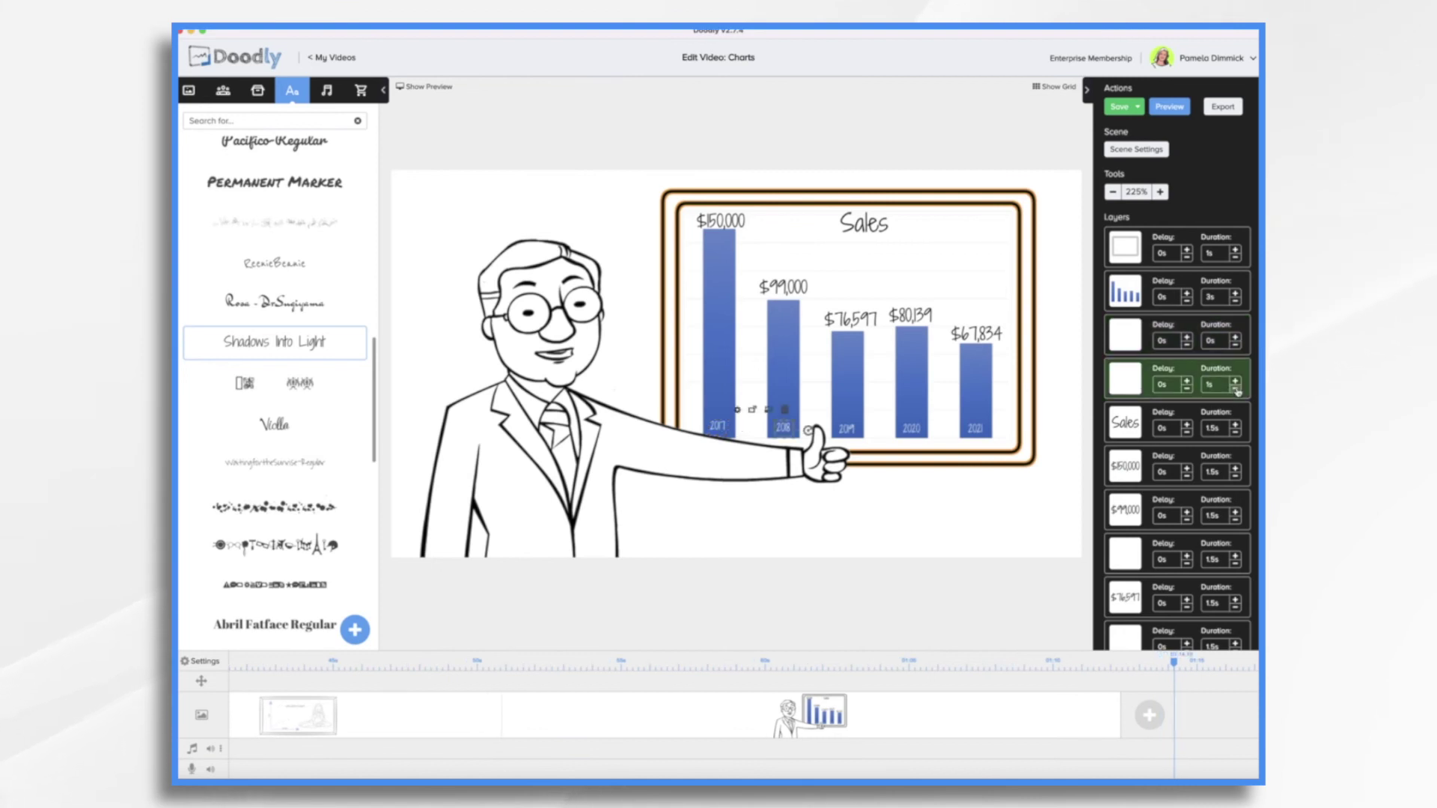
click(1236, 388)
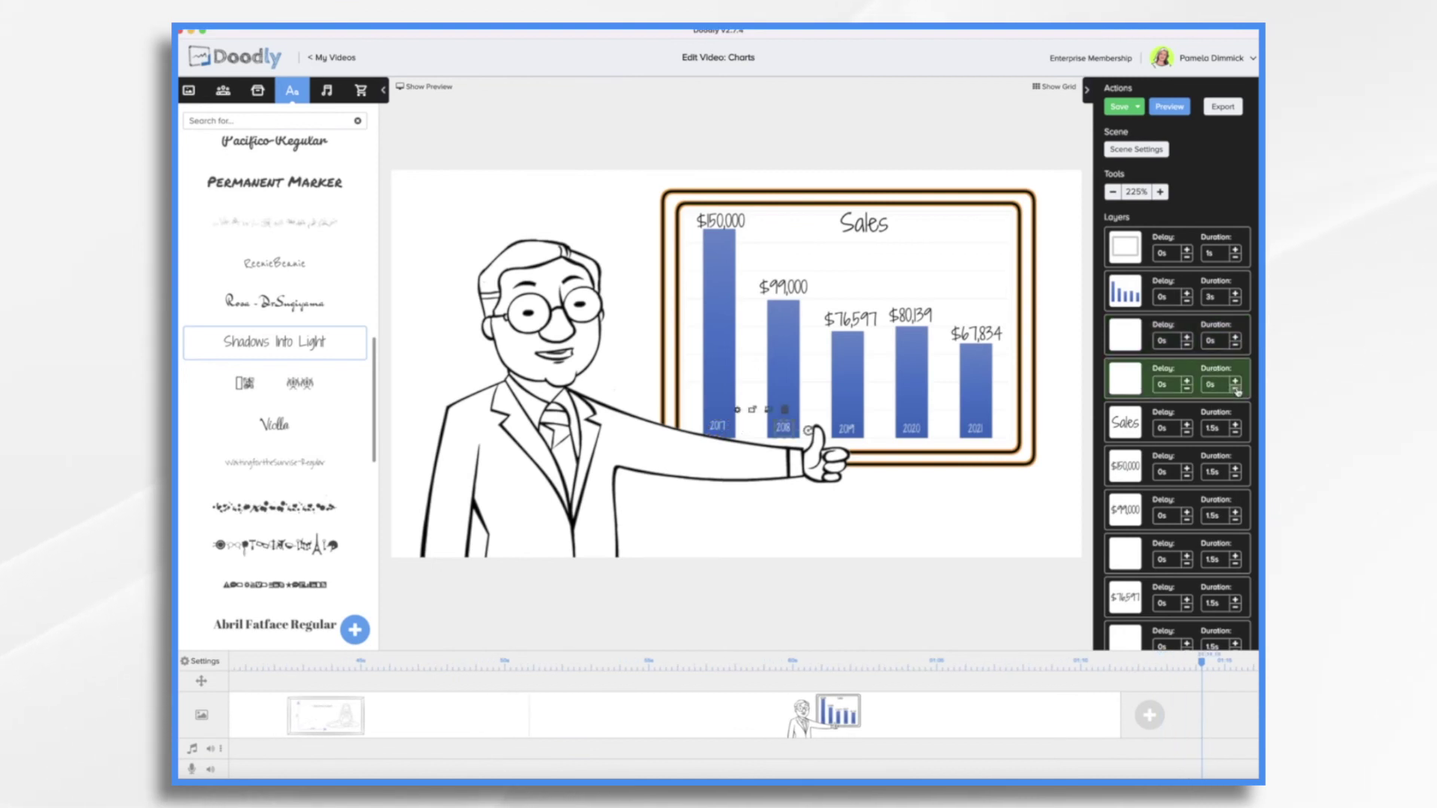
drag(1129, 557, 1238, 444)
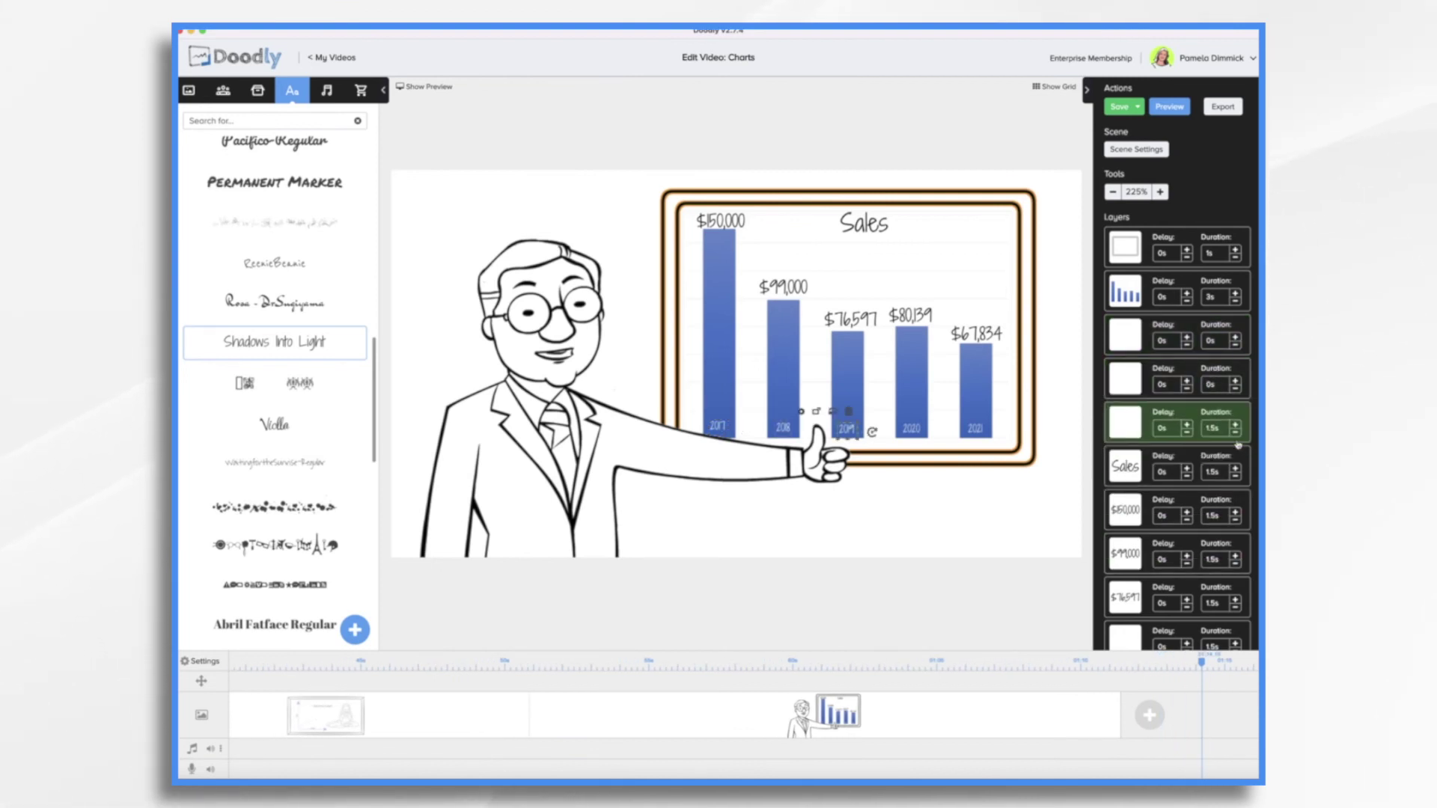
double_click(1236, 432)
drag(1133, 627, 1131, 466)
click(1235, 472)
click(1236, 471)
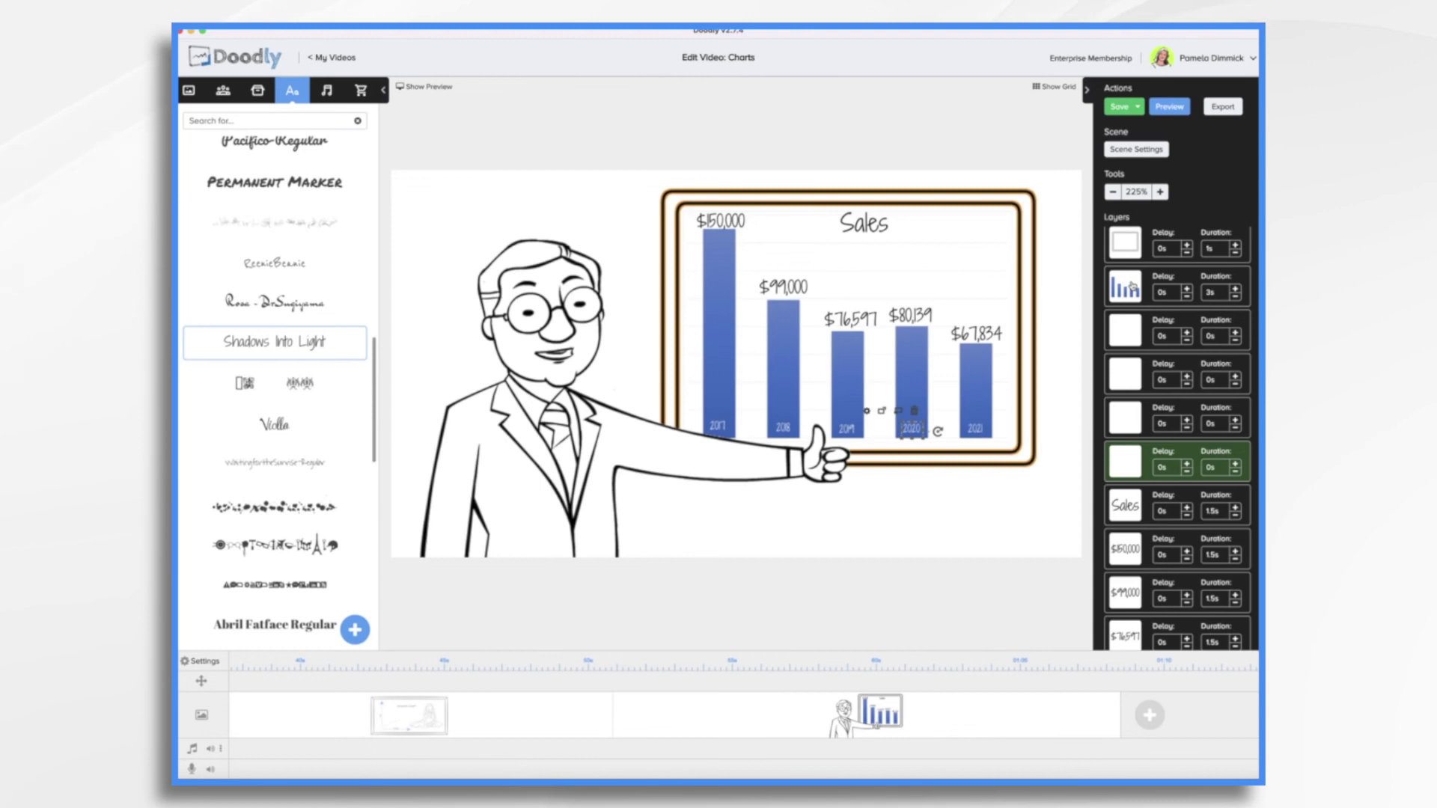
Step: Cut the chart's draw time to 1s and shorten the Sales title to 0.8s
click(1236, 296)
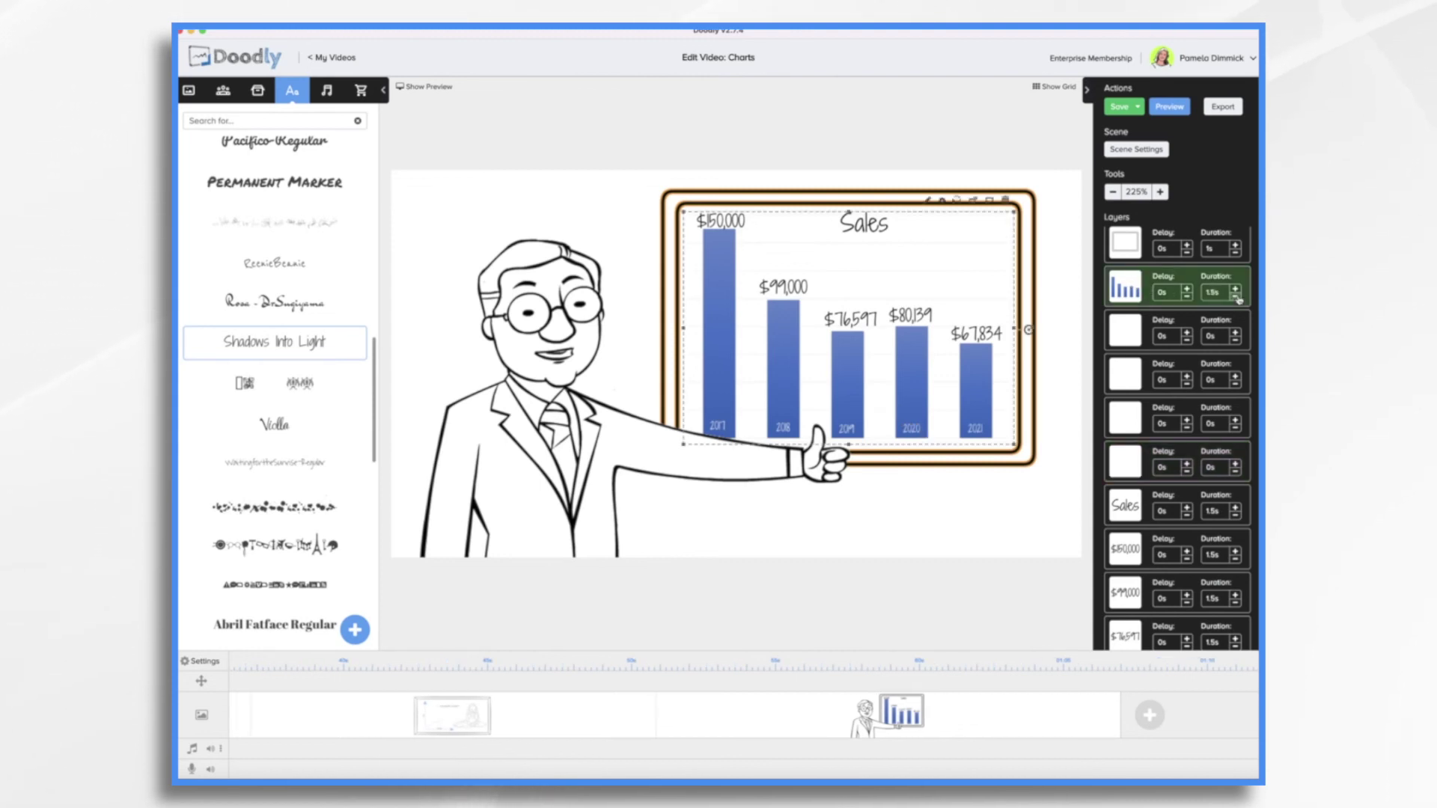
click(1236, 296)
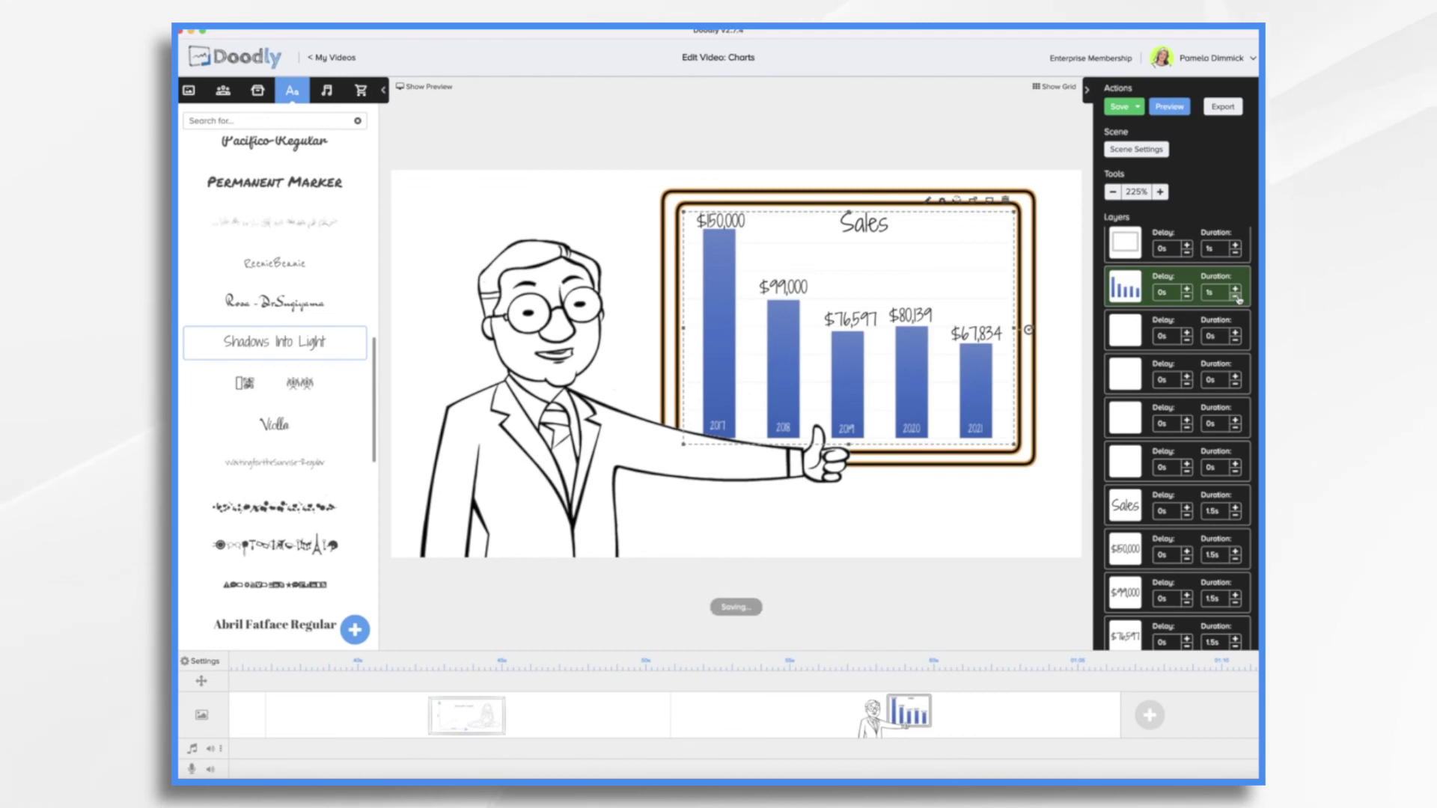
click(1236, 516)
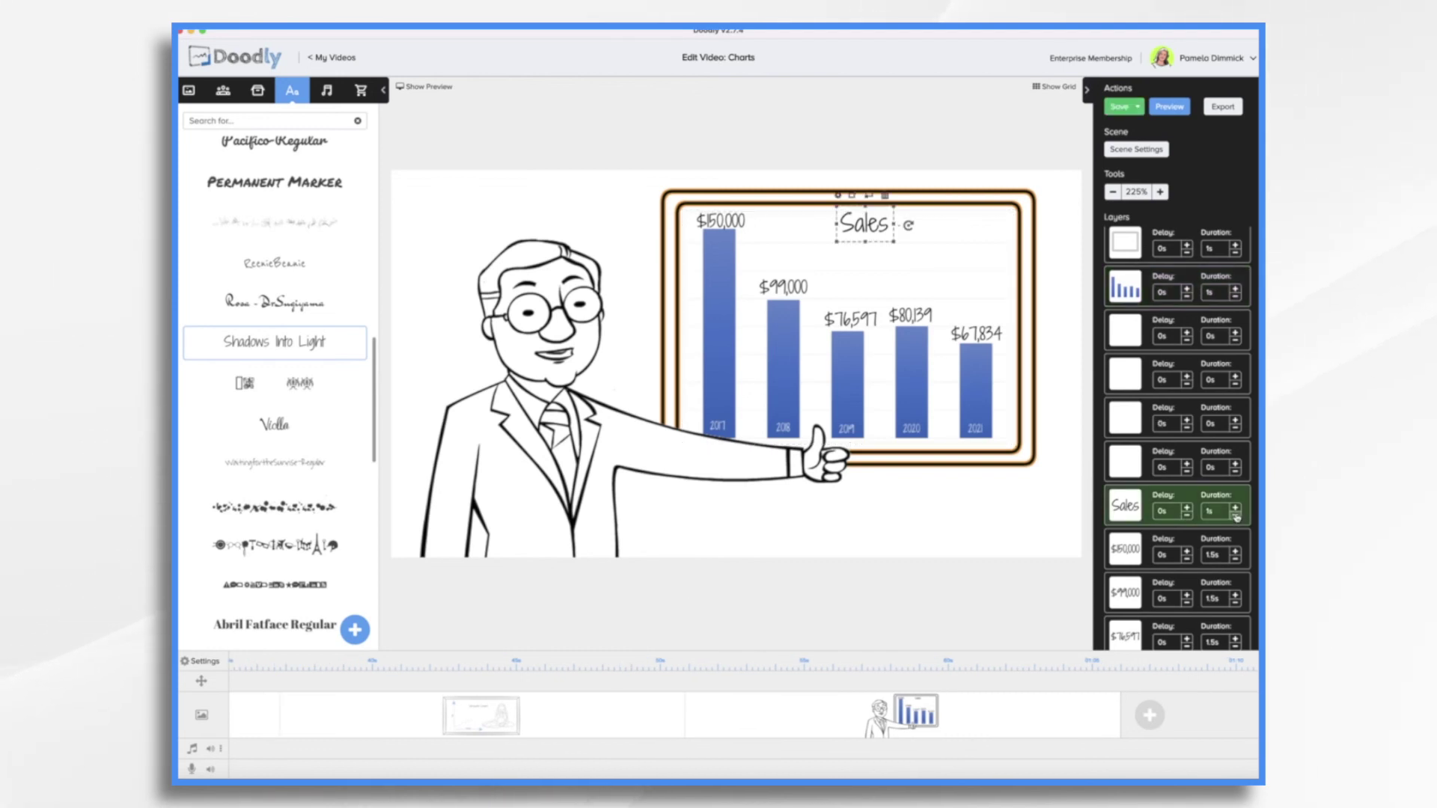
click(1236, 515)
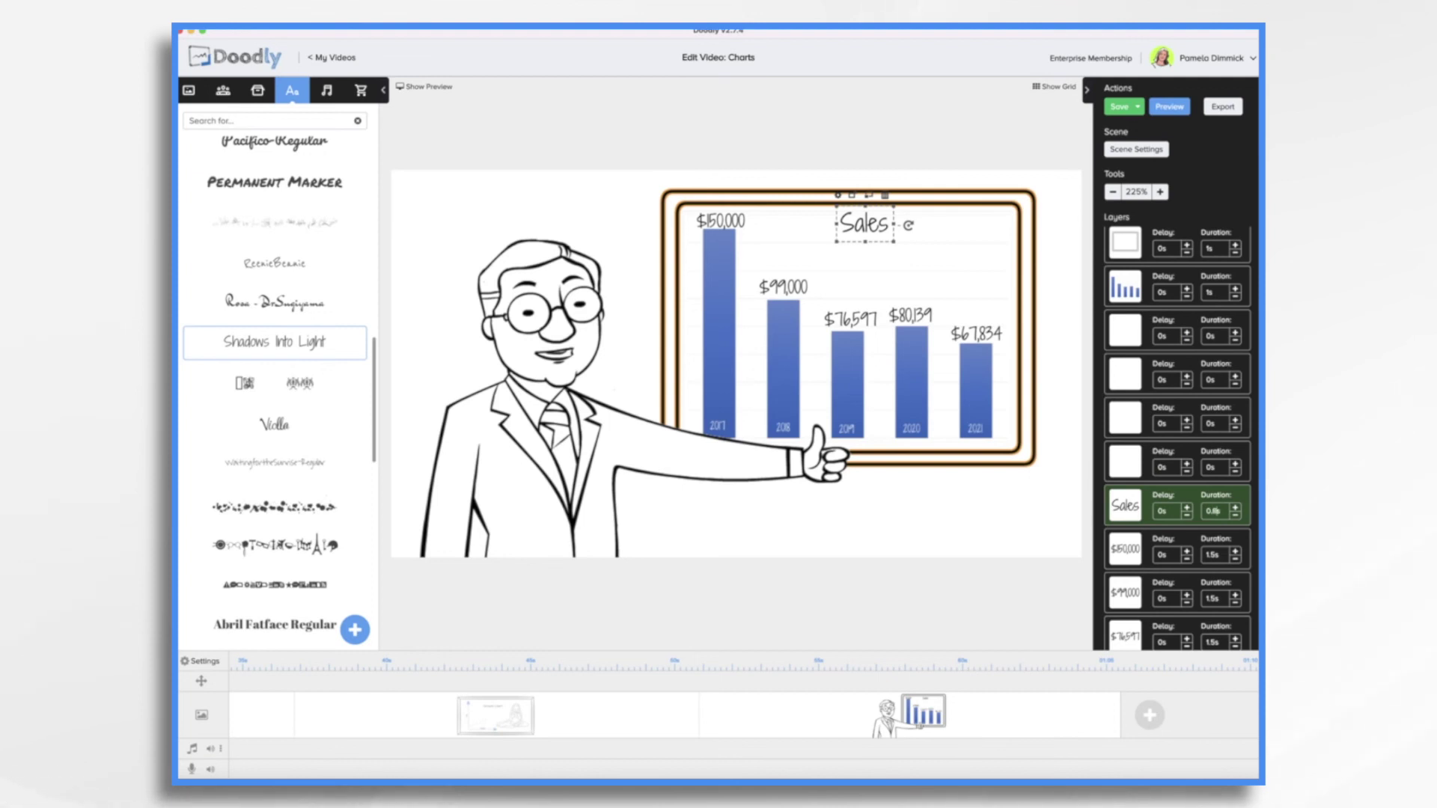
Step: Shorten the $150,000, $99,000, $76,597 and $80,139 labels to 1s each
click(1235, 559)
click(1235, 603)
scroll(1239, 553, down, 2)
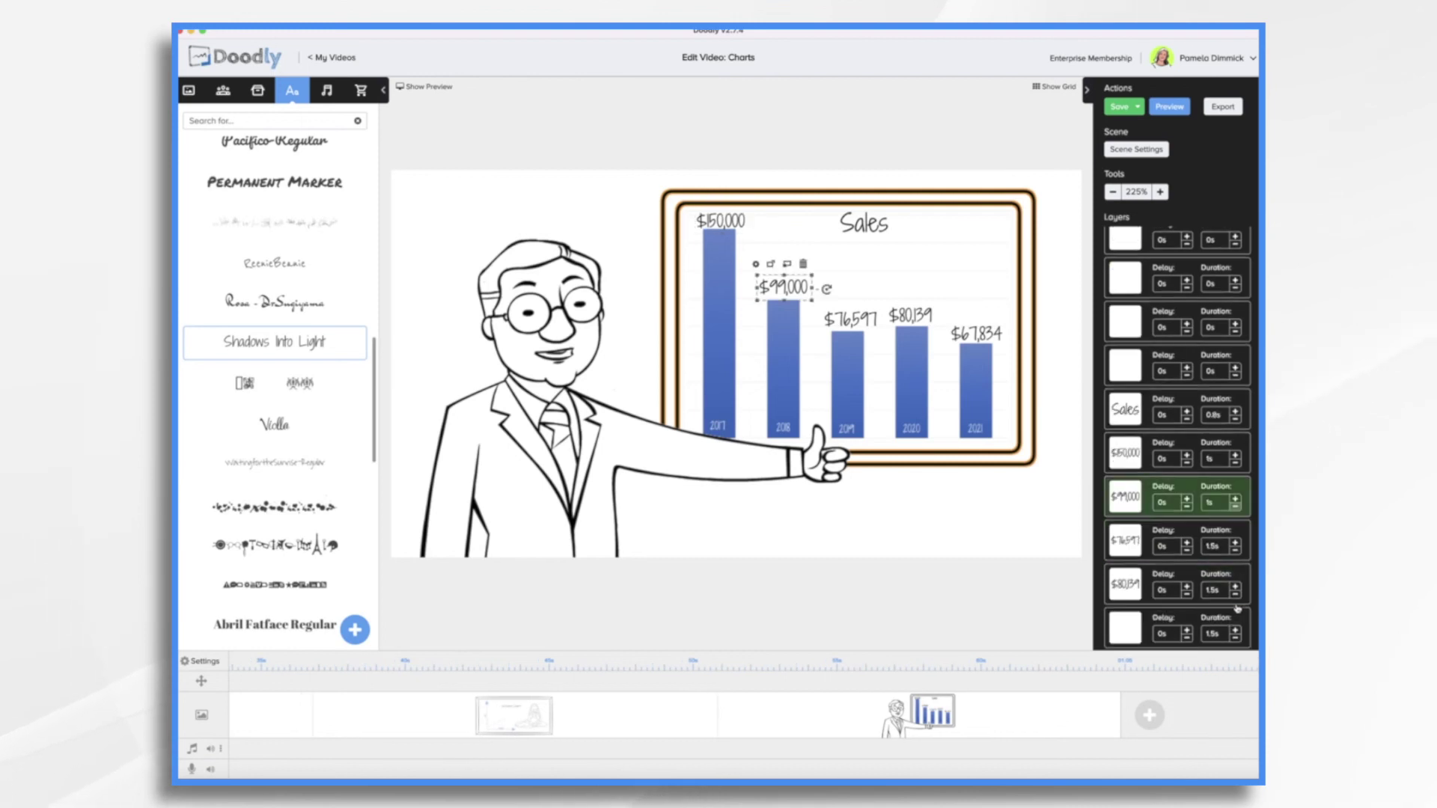
click(1236, 521)
click(1235, 565)
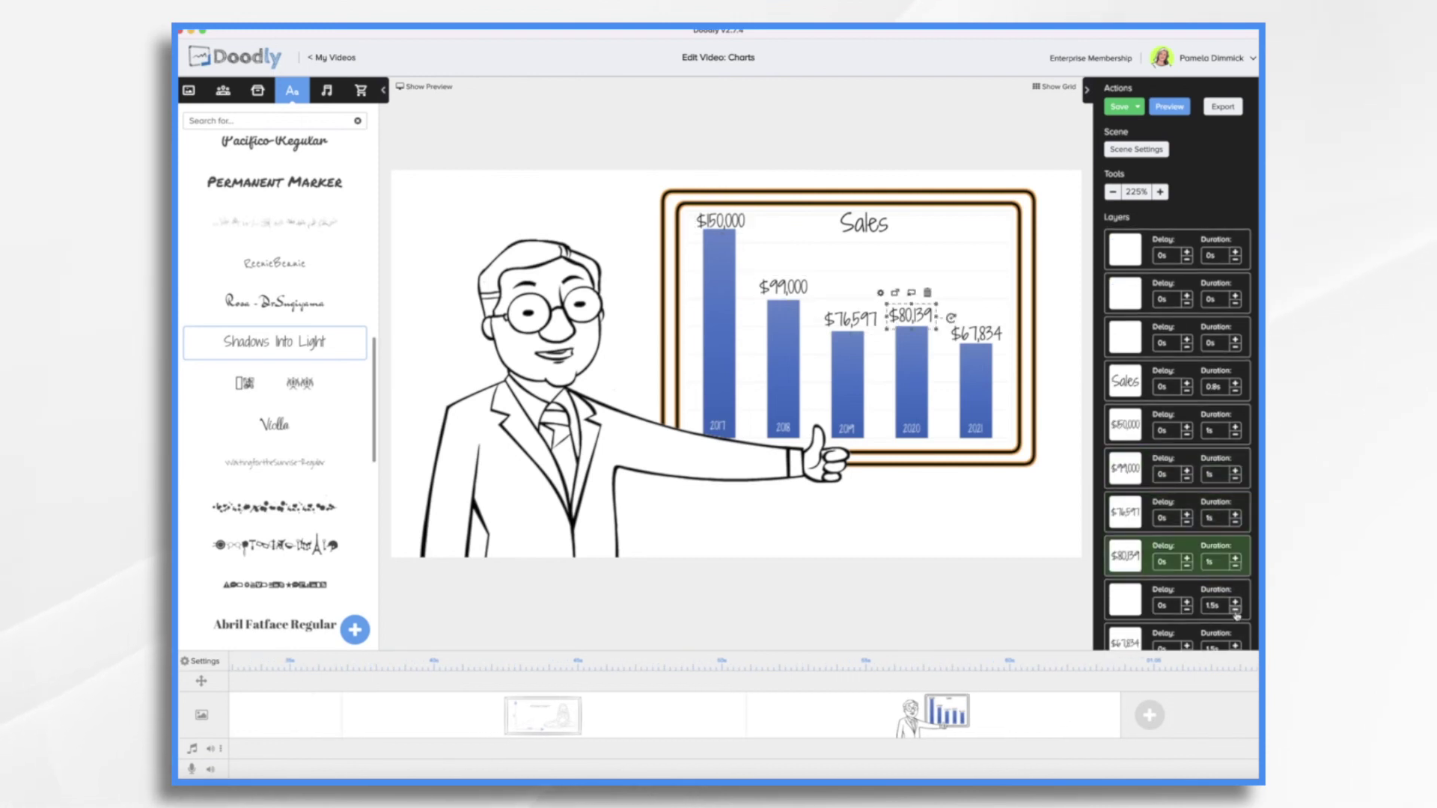
click(1236, 609)
scroll(1236, 611, down, 2)
Step: Move the last year label above Sales at 0s, set $67,834 to 1s and presenter to 2s
drag(1121, 541, 1125, 318)
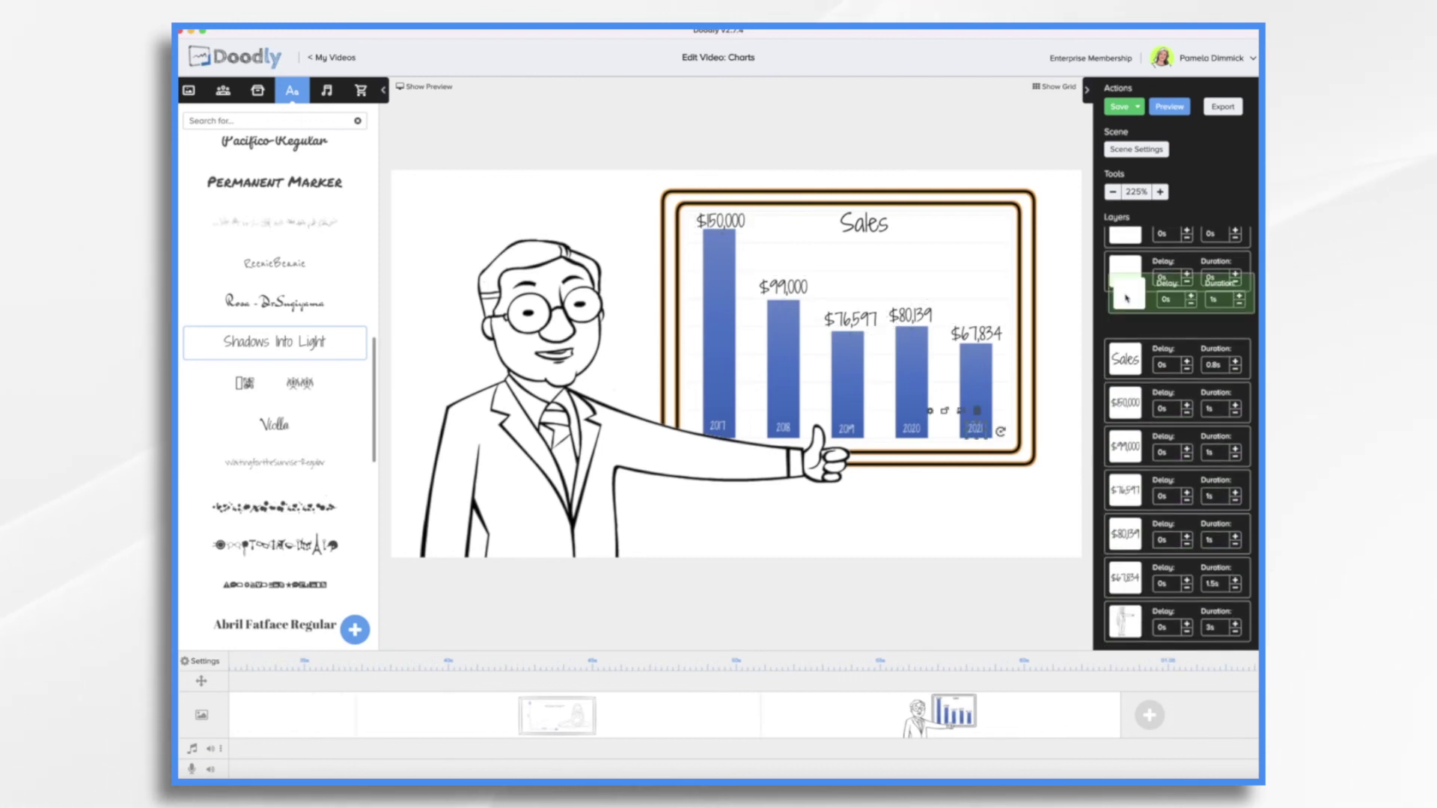
click(1235, 324)
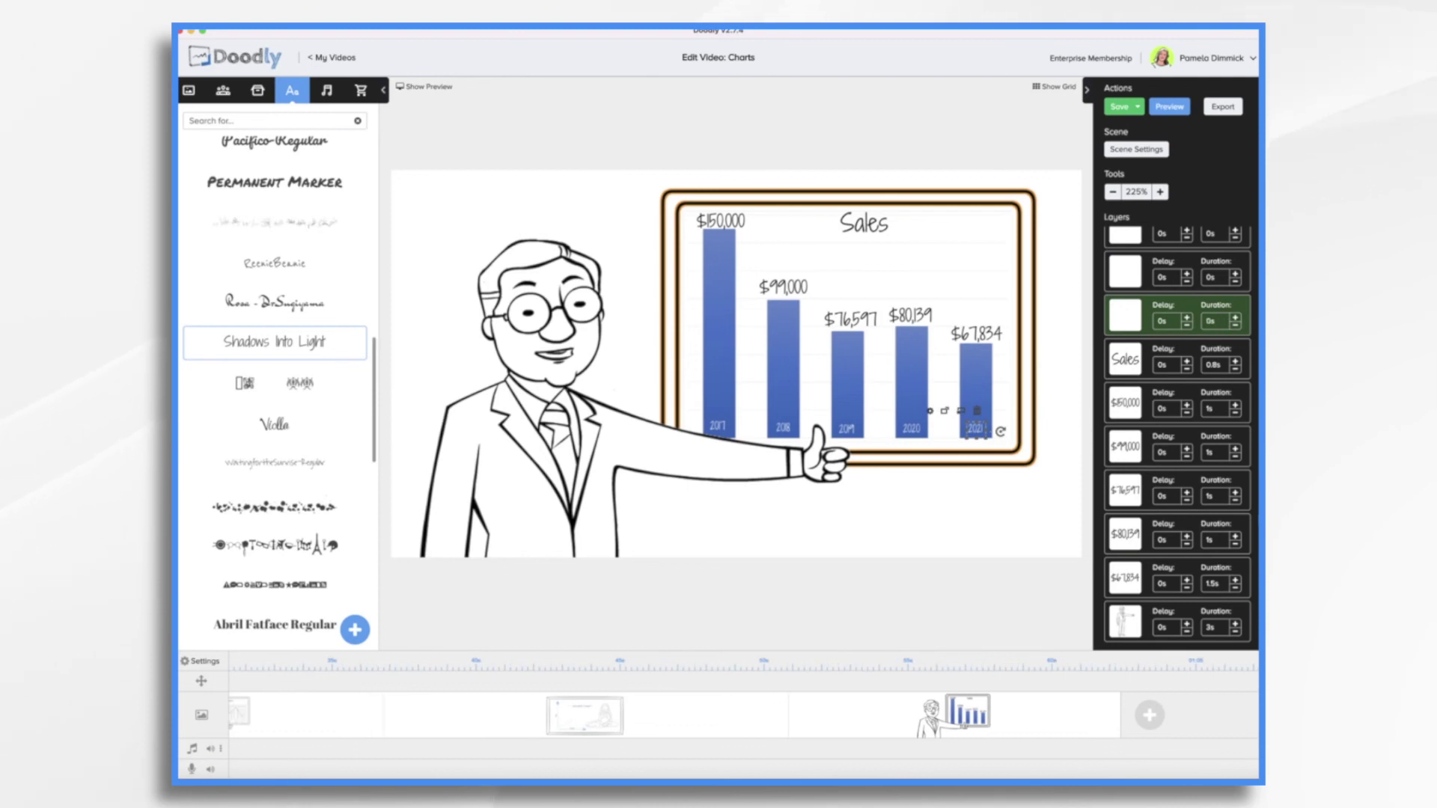
click(1235, 589)
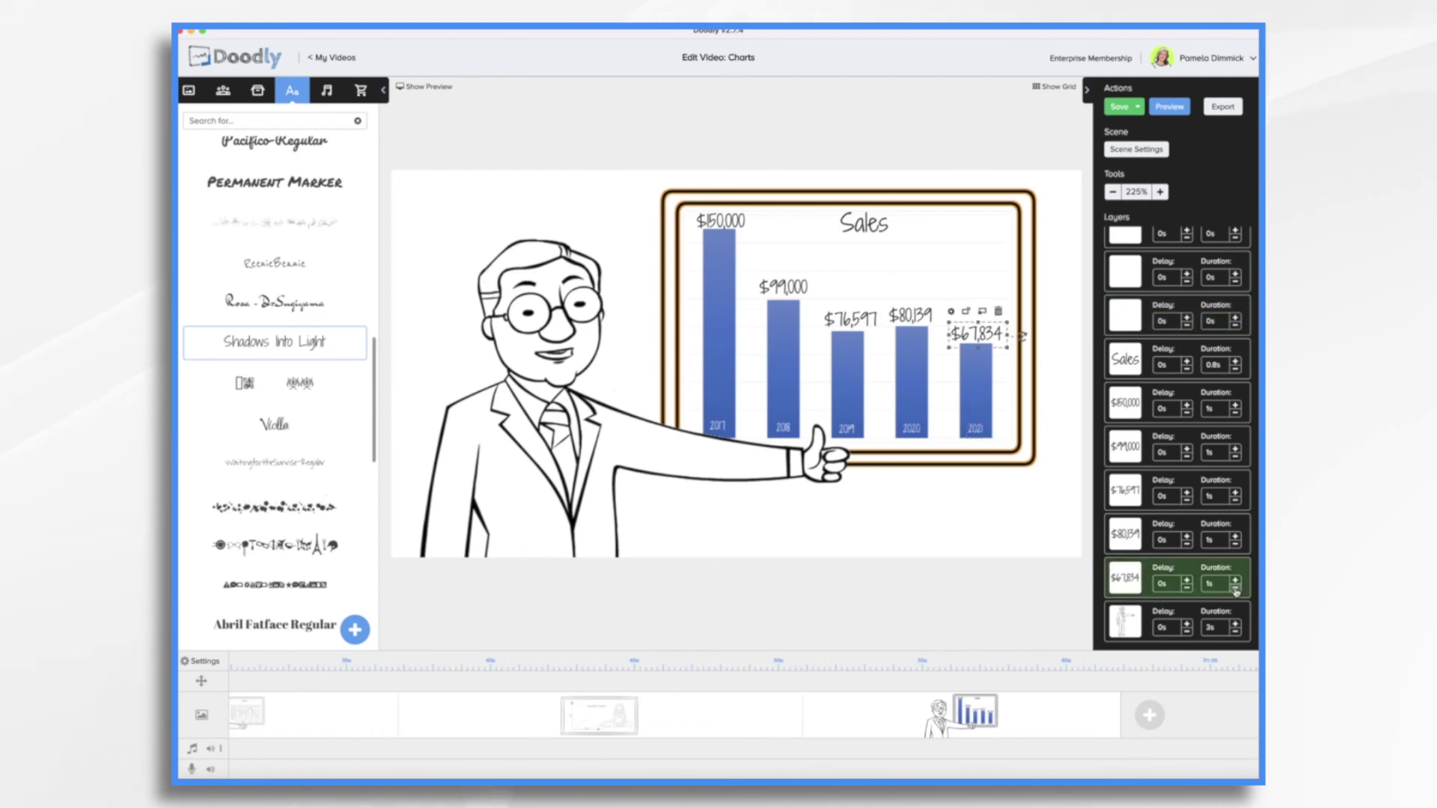
click(1235, 632)
click(1235, 632)
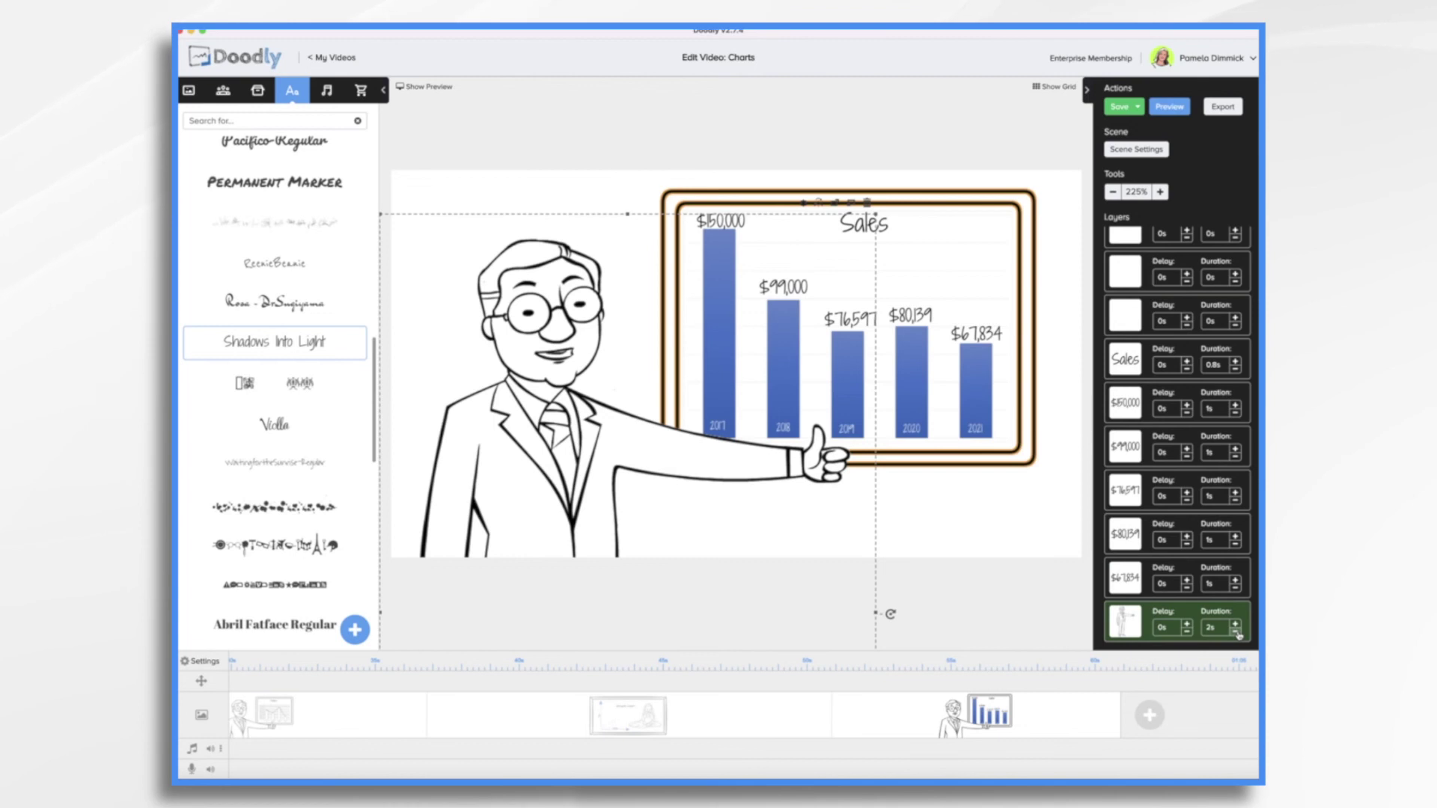
Step: Preview the retimed presenter and Sales chart scene from the timeline
right_click(922, 725)
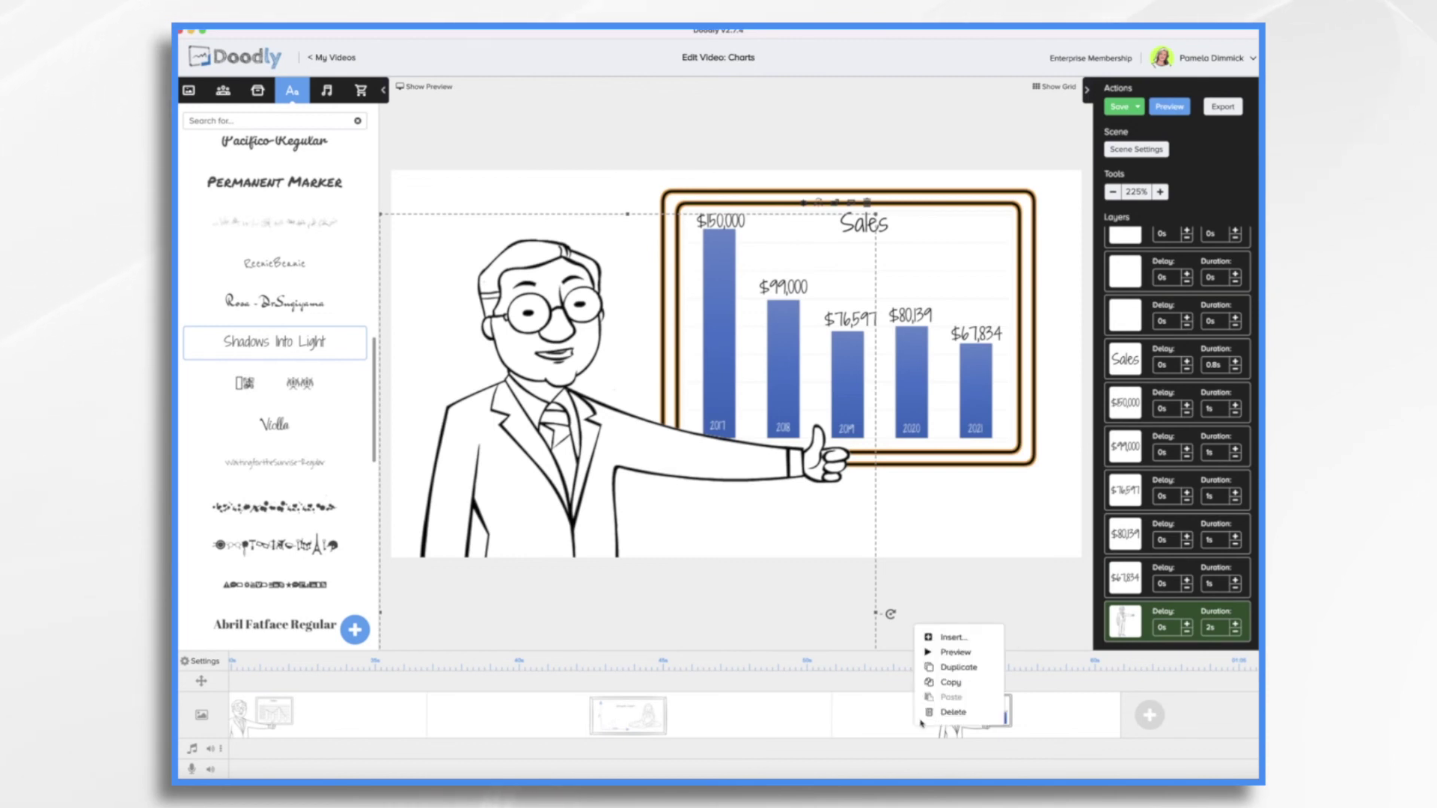
click(940, 659)
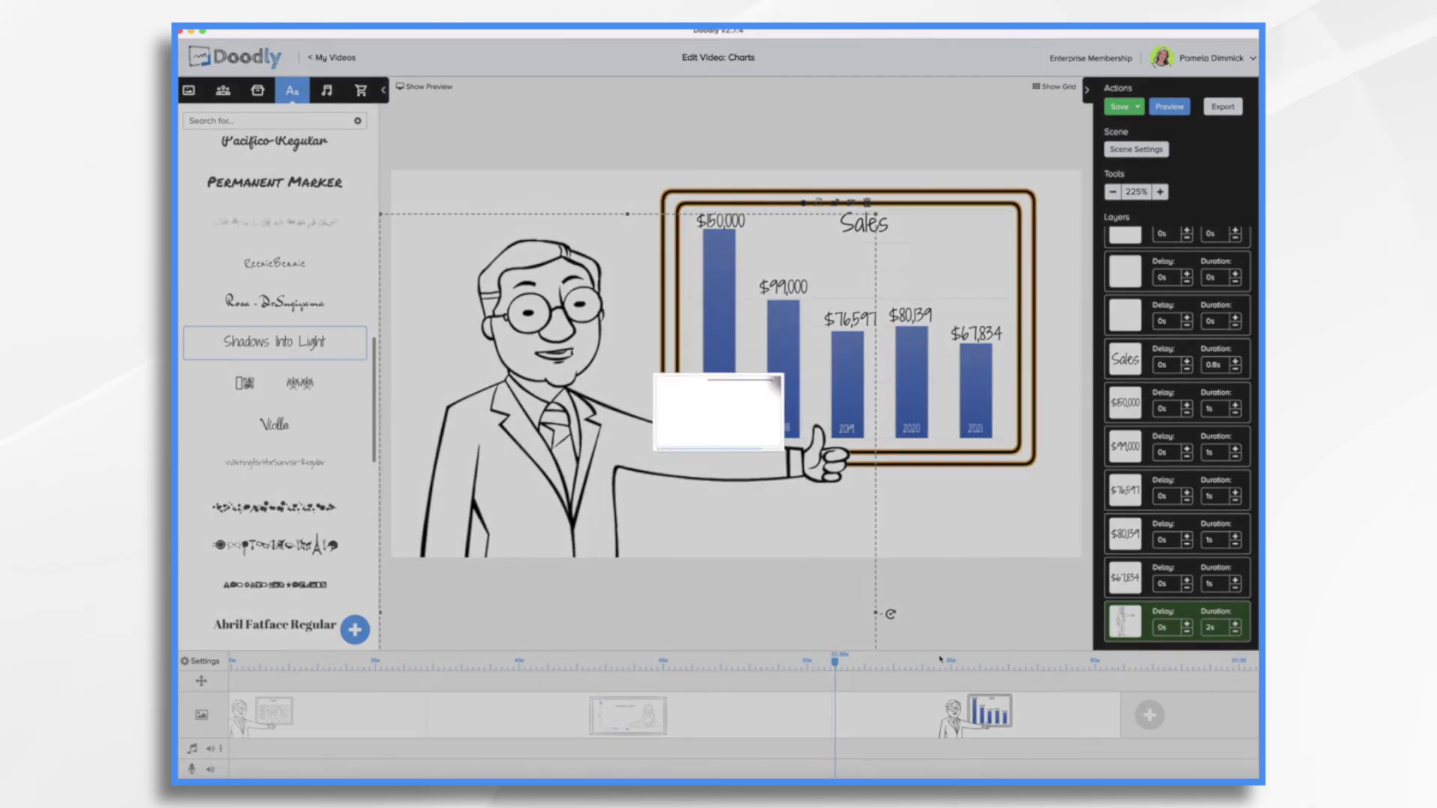